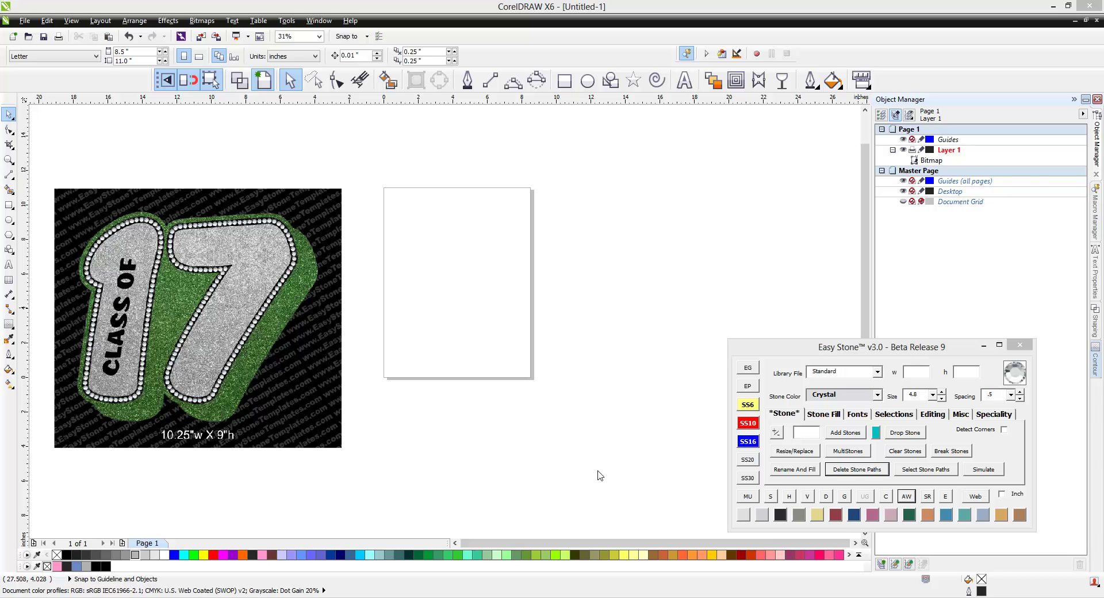
# Add the artistic text "16" beside the page and enlarge it to about 0.94 inches wide.
pyautogui.click(685, 81)
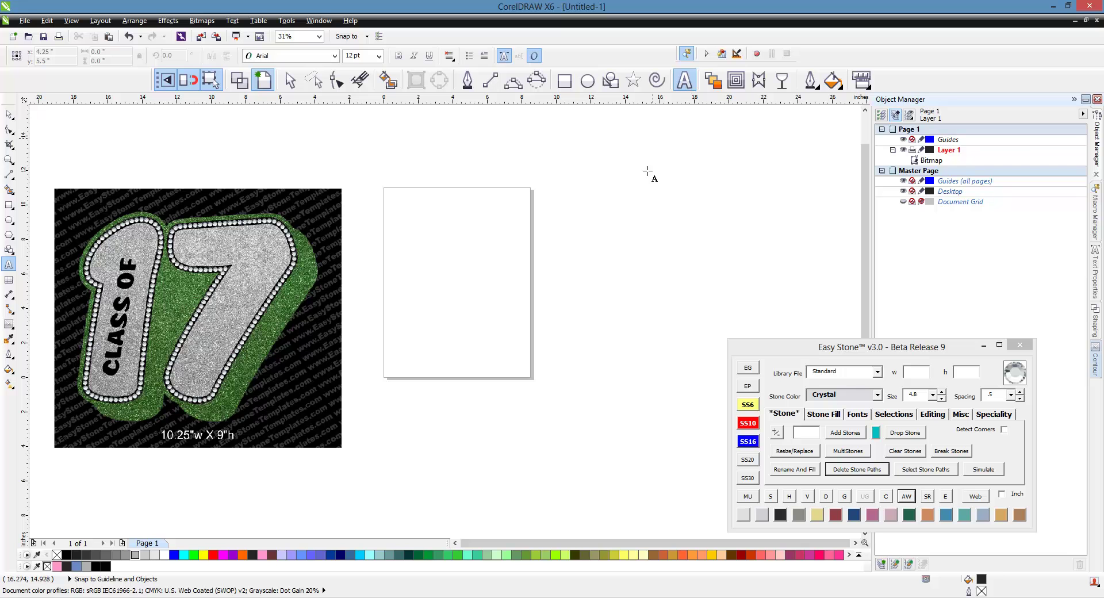
pyautogui.click(581, 267)
pyautogui.write('18')
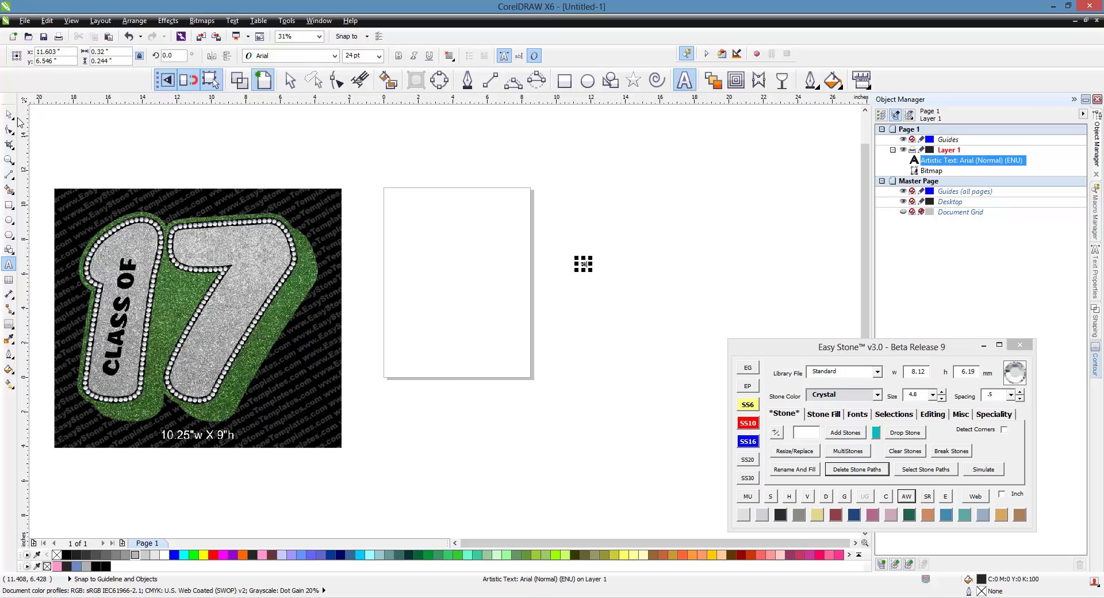
pyautogui.click(9, 114)
pyautogui.scroll(3, 559, 247)
pyautogui.scroll(1, 588, 284)
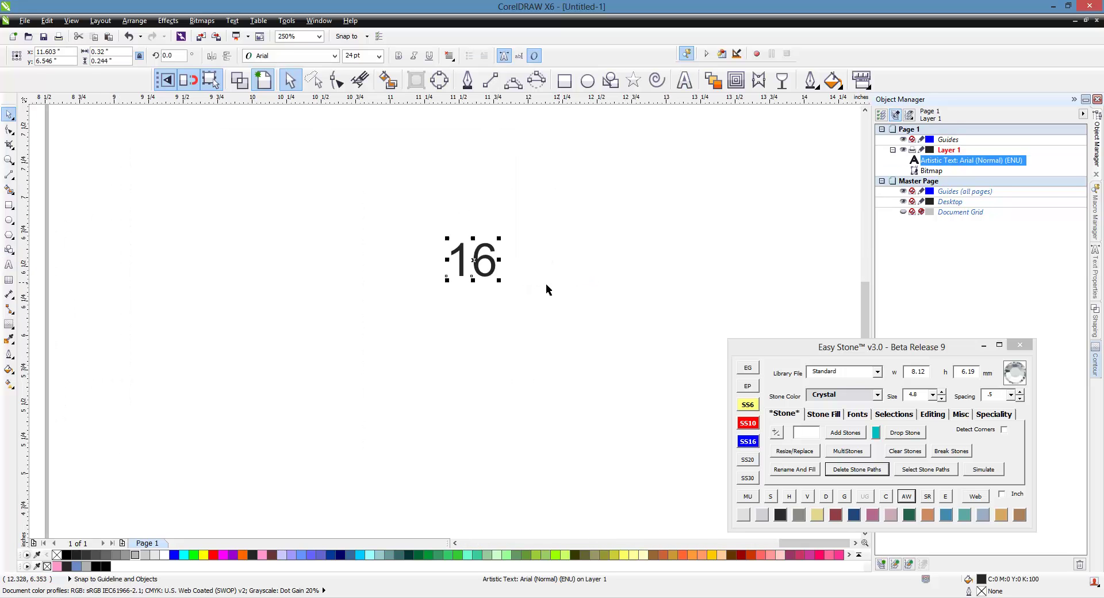
pyautogui.moveTo(510, 289); pyautogui.dragTo(586, 348)
# Find the SCRIPT1 Rager Hevvy font in the Easy Stone Font Manager, apply it to the 16, and shift the text left.
pyautogui.click(866, 415)
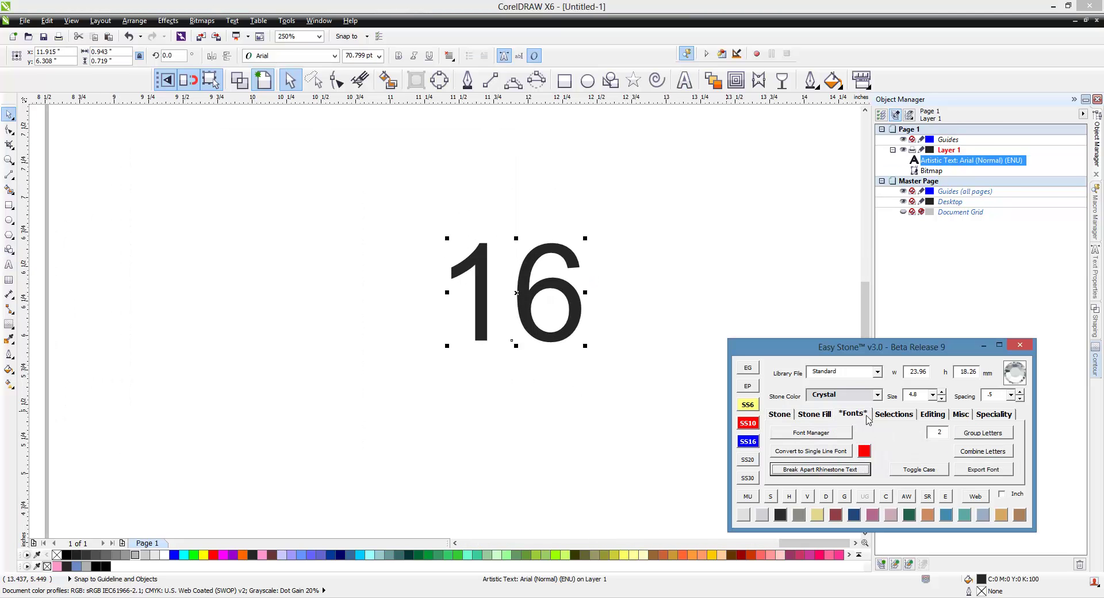
pyautogui.click(834, 439)
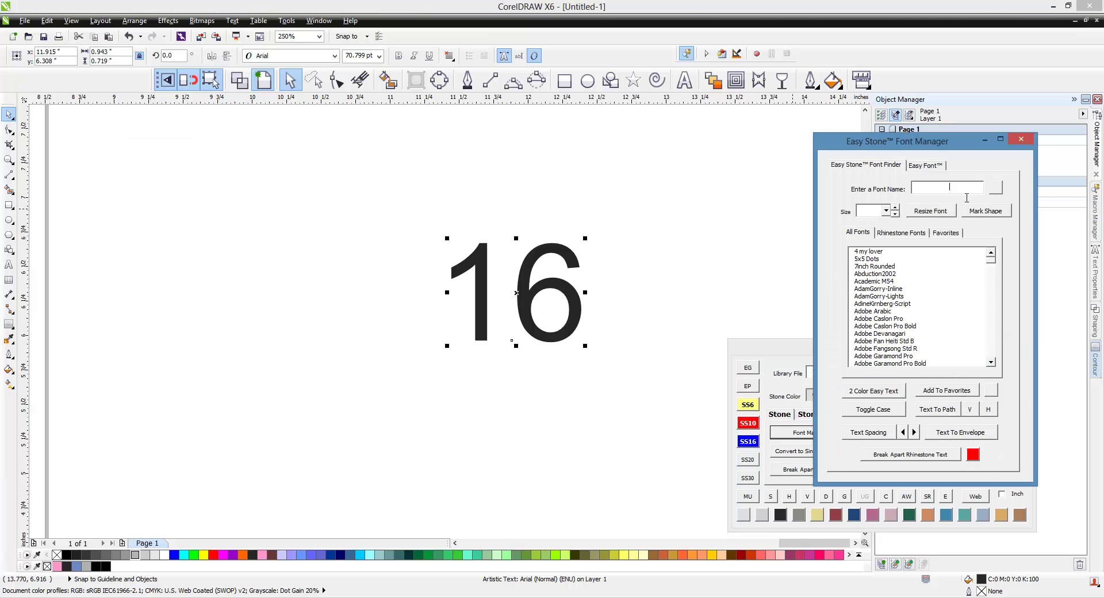
pyautogui.write('rag')
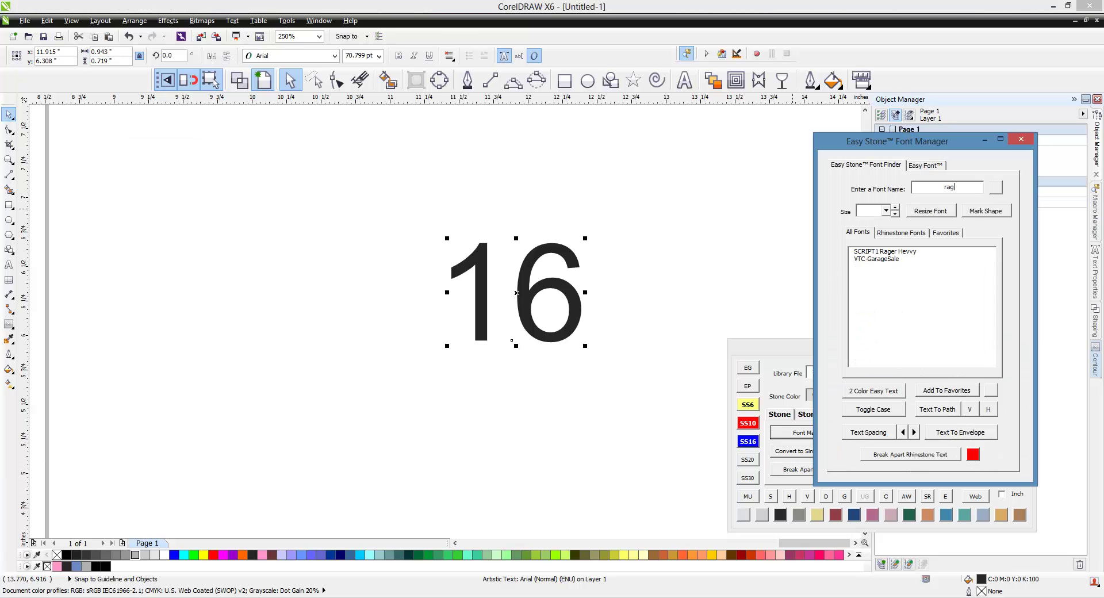
pyautogui.click(883, 253)
pyautogui.moveTo(578, 303); pyautogui.dragTo(499, 312)
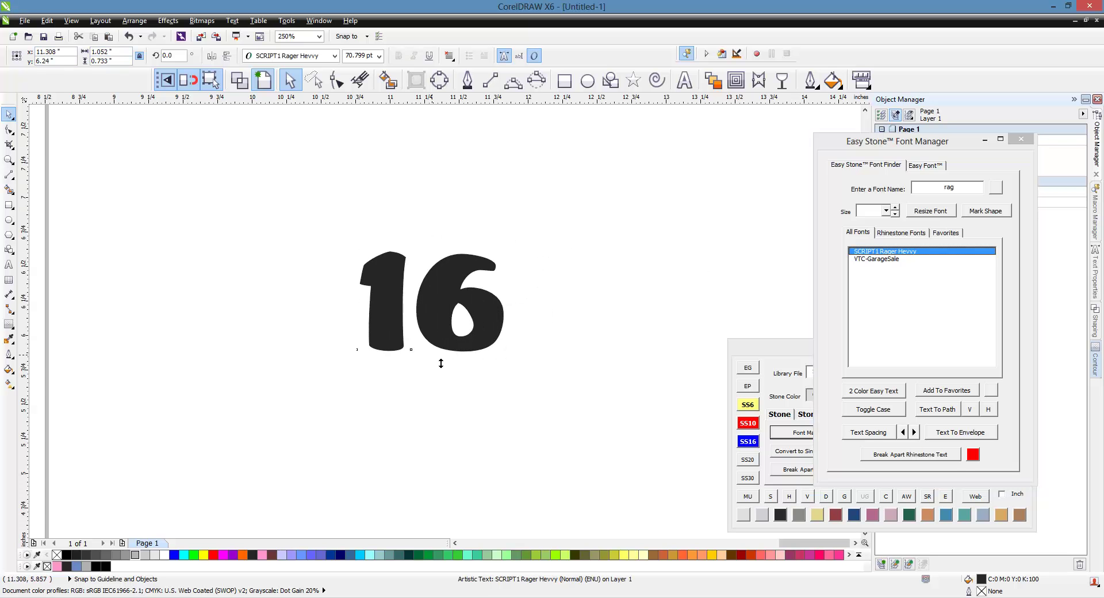
# Stretch and scale the 16 to 8 inches wide by about 6.68 inches tall, and move it clear of the page.
pyautogui.moveTo(441, 364); pyautogui.dragTo(439, 383)
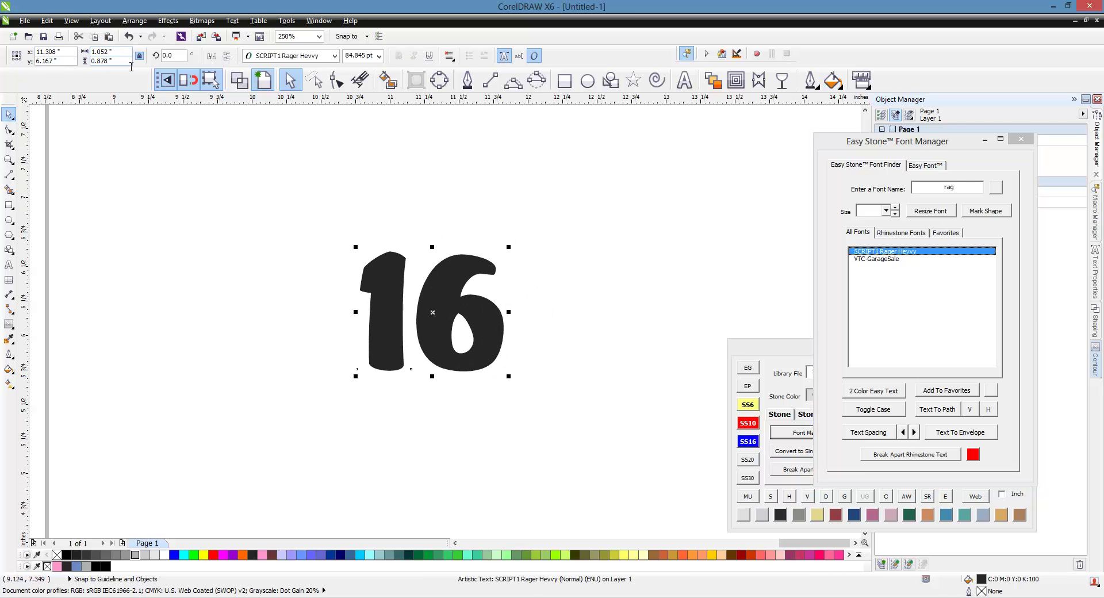
pyautogui.moveTo(120, 53); pyautogui.dragTo(85, 59)
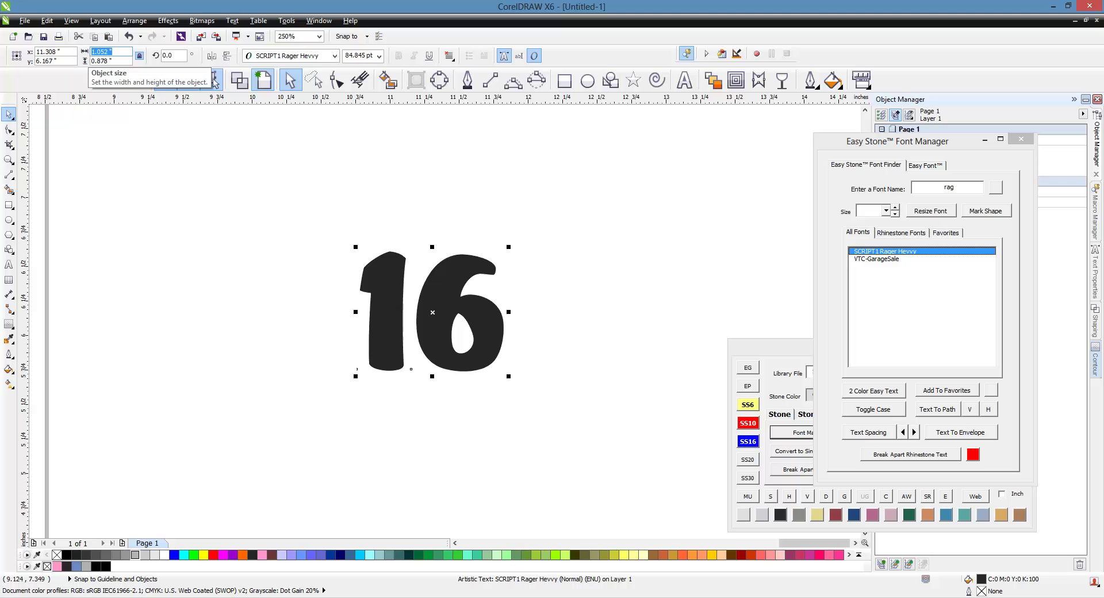
pyautogui.write('8')
pyautogui.press('Return')
pyautogui.hotkey('shift', 'F2')
pyautogui.press('F3')
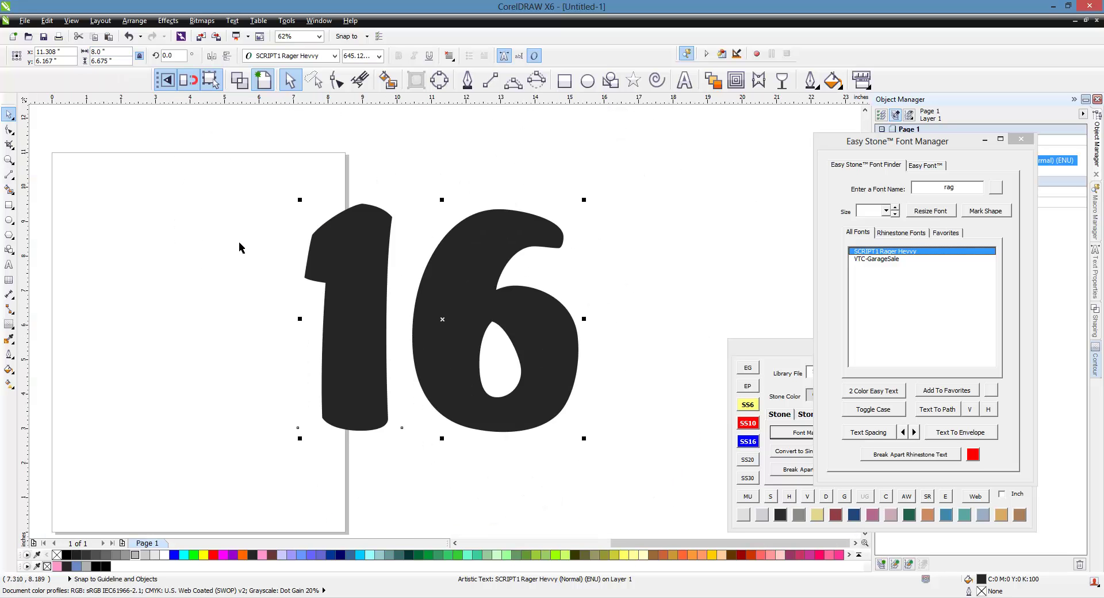
pyautogui.moveTo(506, 296); pyautogui.dragTo(570, 302)
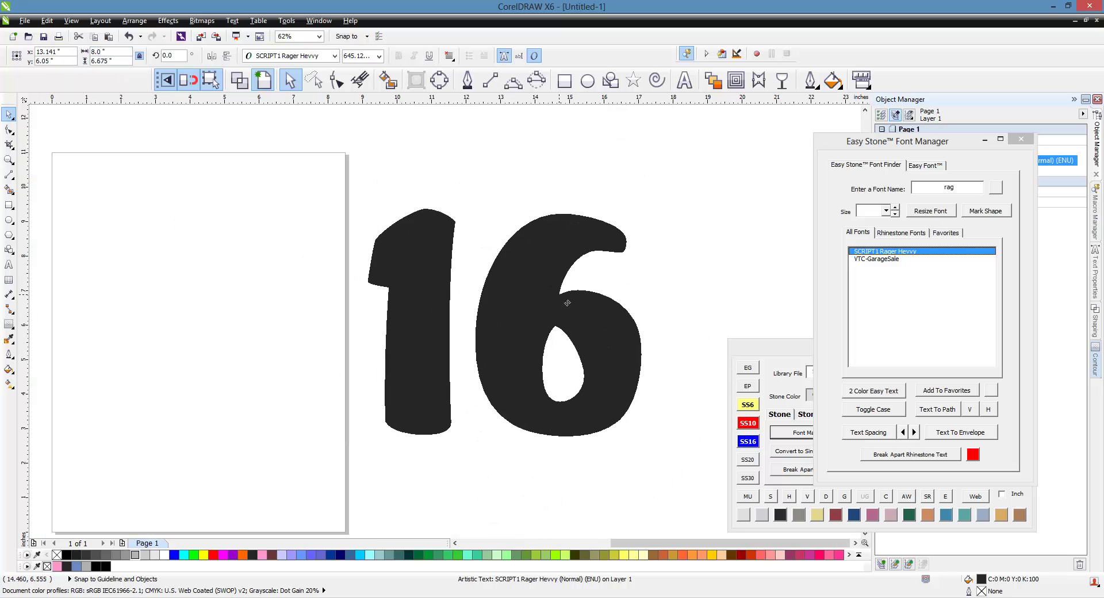
pyautogui.click(547, 474)
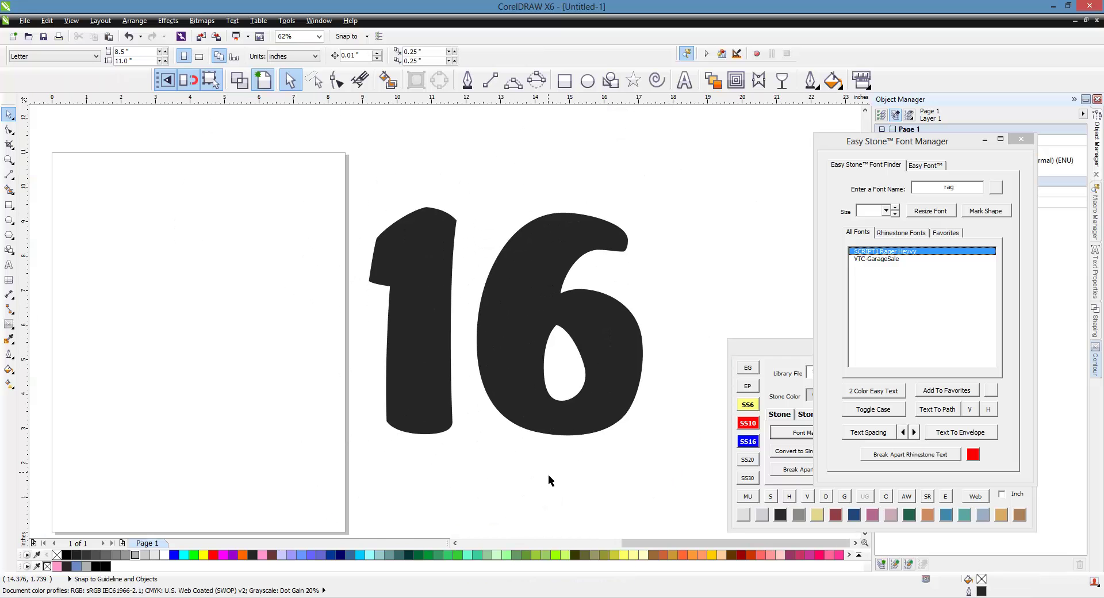
# Convert the 16 text to curves so its outline nodes can be edited.
pyautogui.scroll(3, 449, 214)
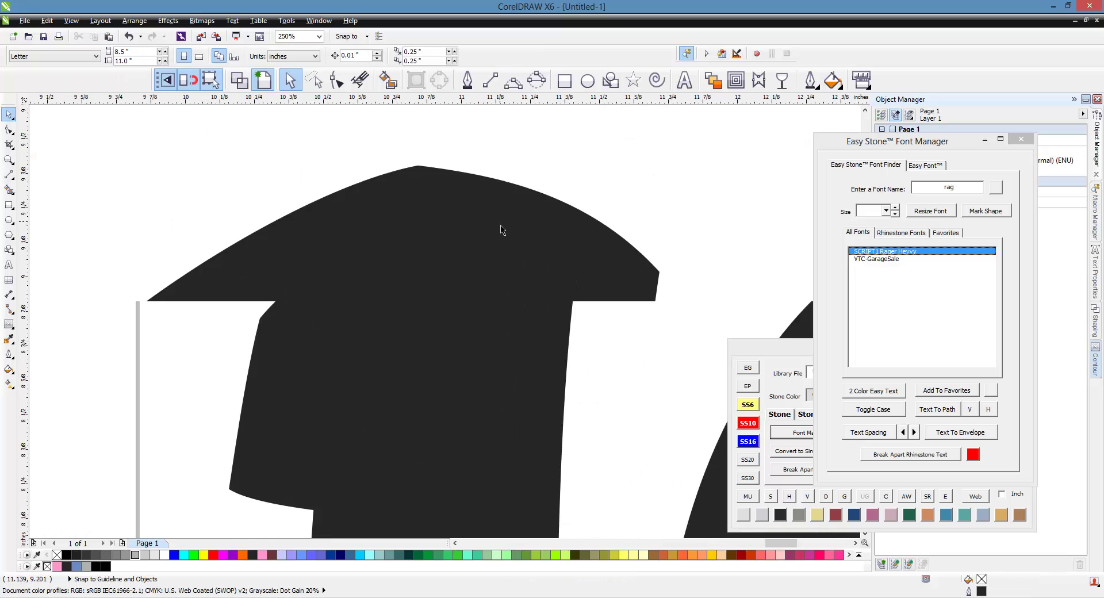
pyautogui.scroll(2, 660, 289)
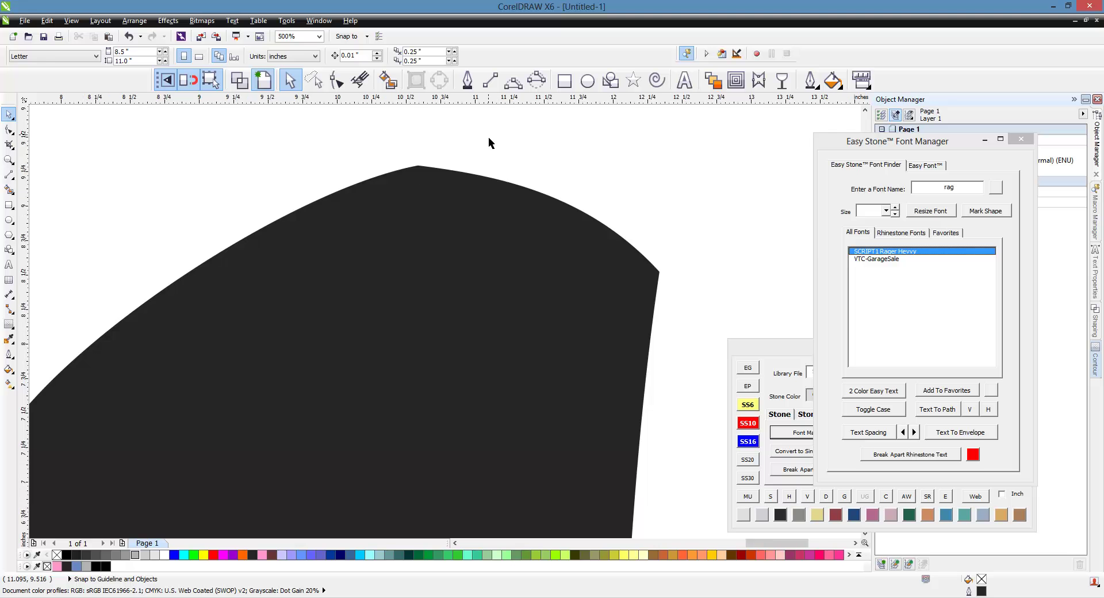
pyautogui.scroll(-4, 488, 141)
pyautogui.scroll(-2, 252, 230)
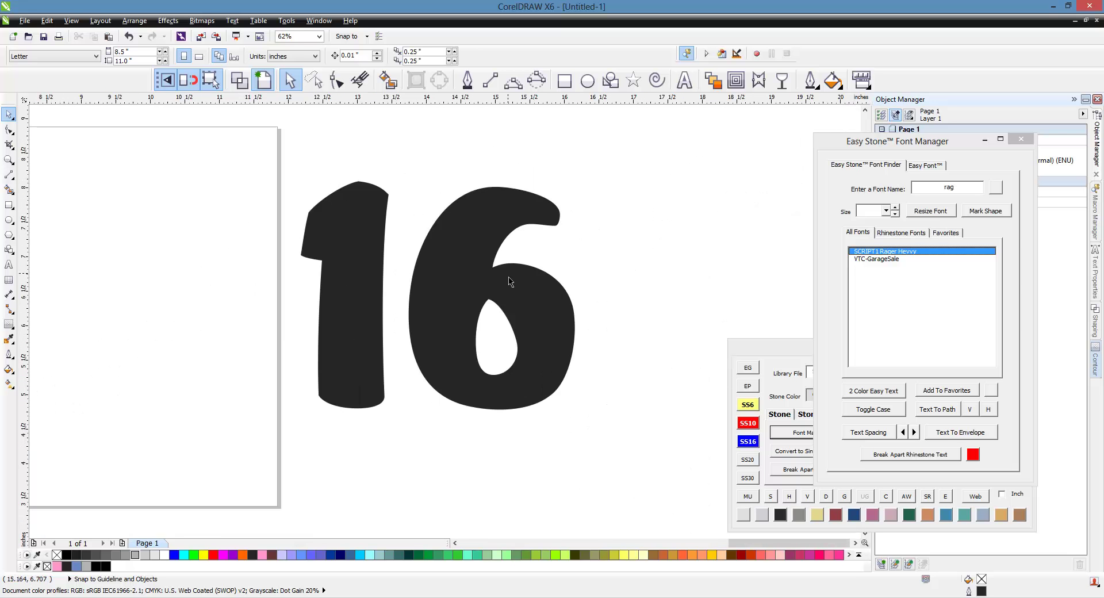
pyautogui.scroll(2, 683, 296)
pyautogui.scroll(-2, 628, 357)
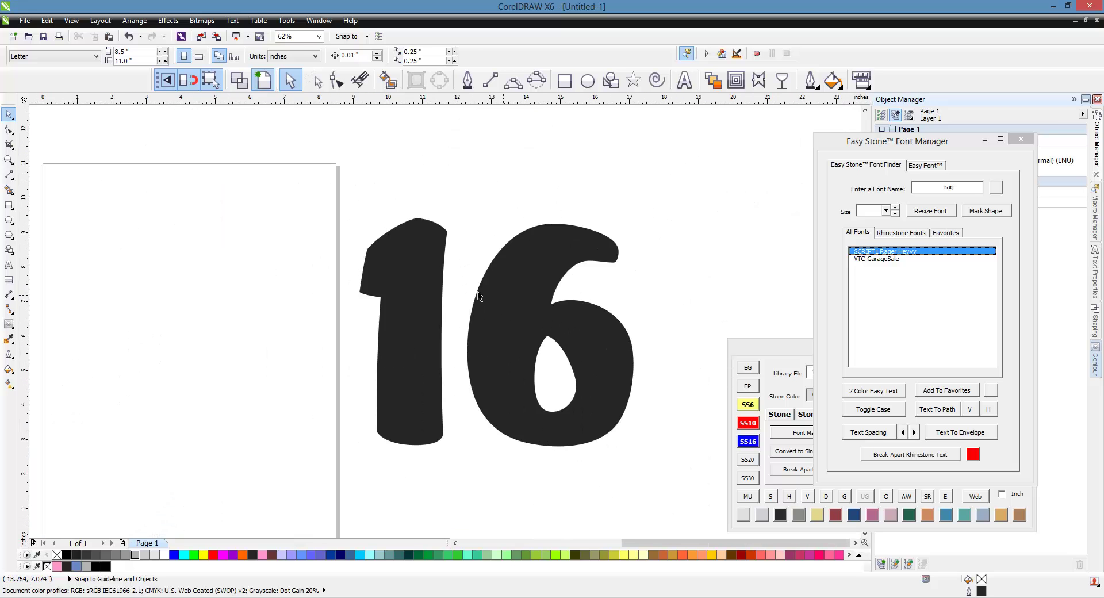
pyautogui.click(416, 284)
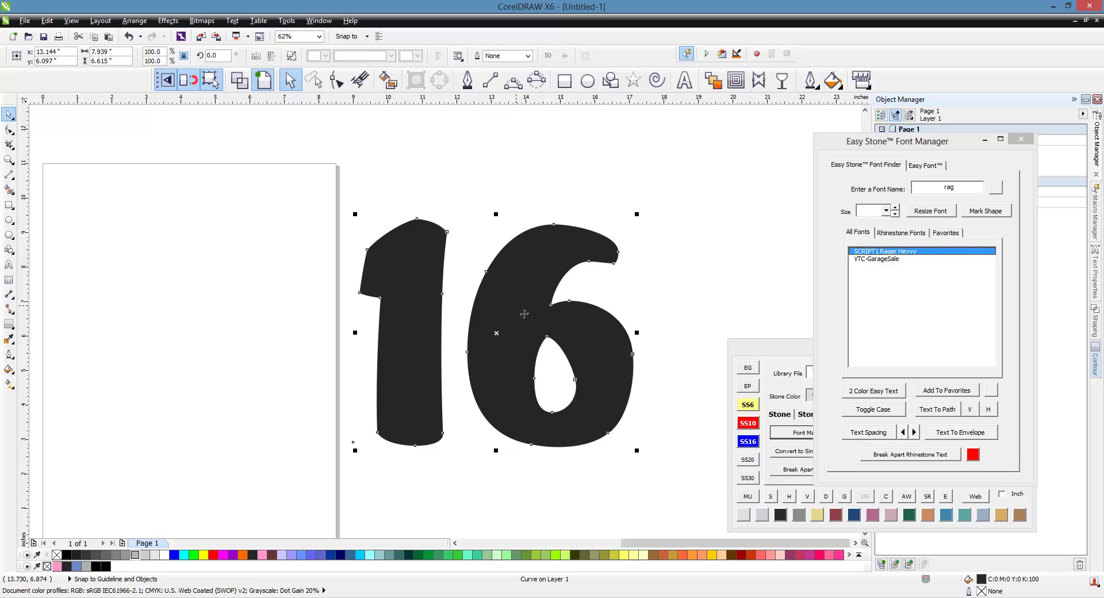
# Round the upper-right corner of the 1 by adding a node on each side of it and deleting the corner node.
pyautogui.press('F10')
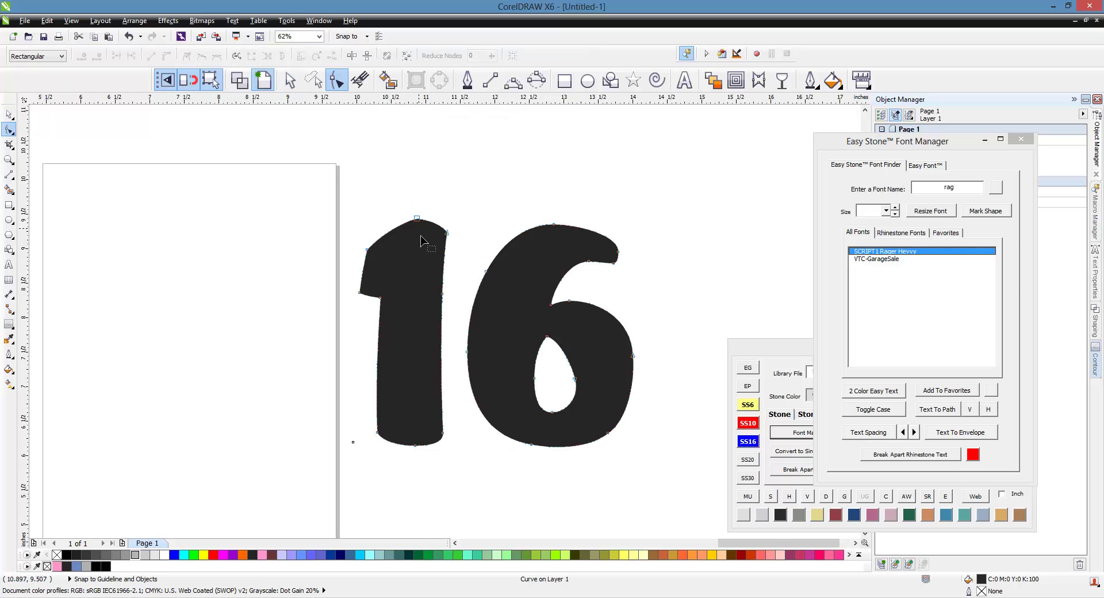
pyautogui.scroll(3, 439, 266)
pyautogui.scroll(2, 522, 233)
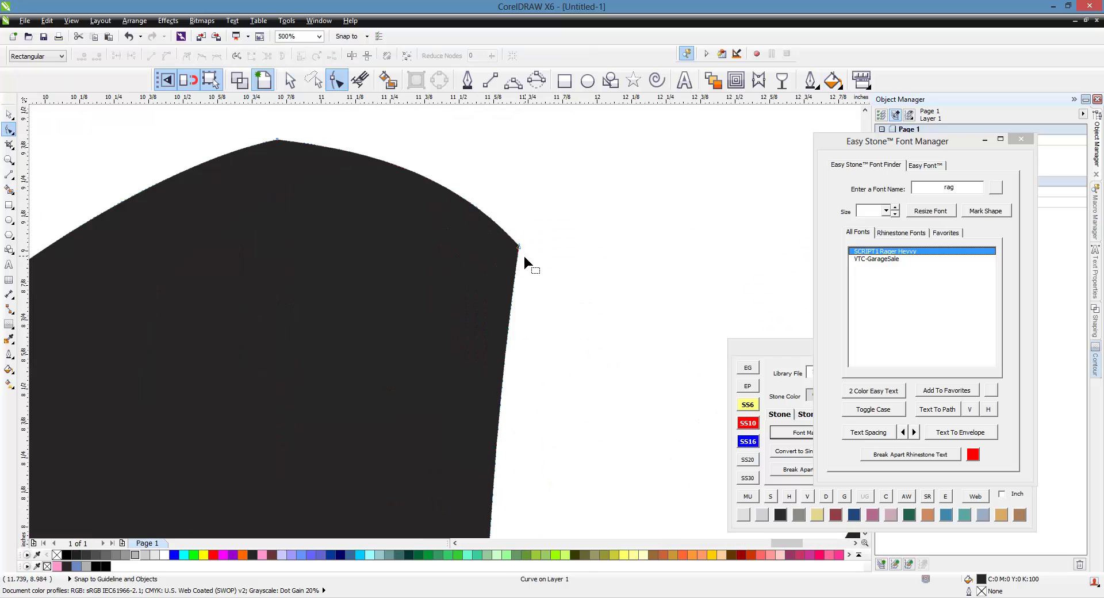
pyautogui.click(457, 197)
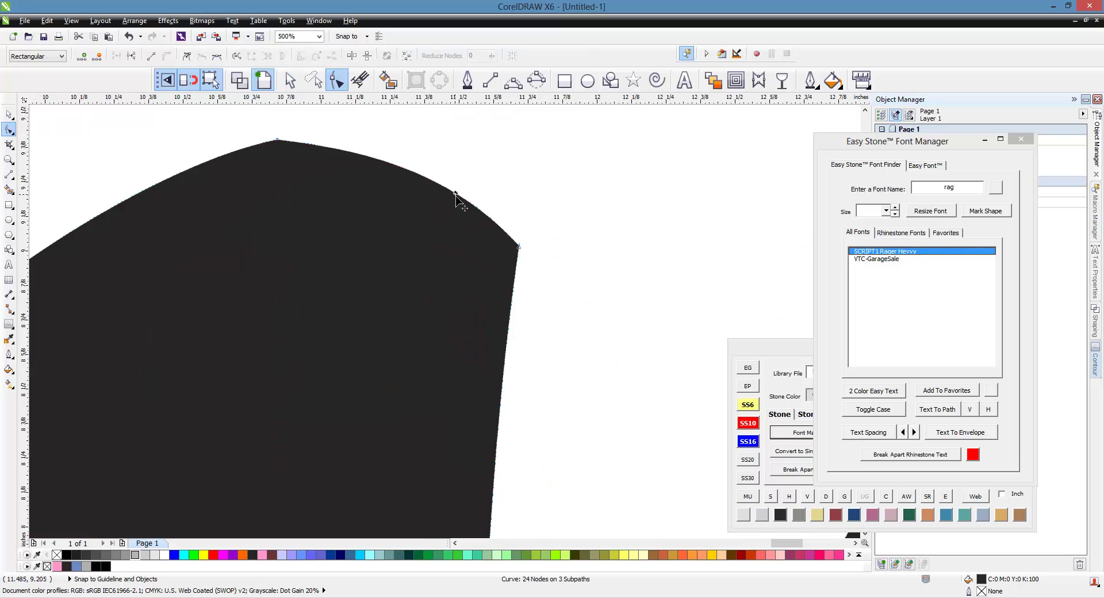
pyautogui.doubleClick(506, 335)
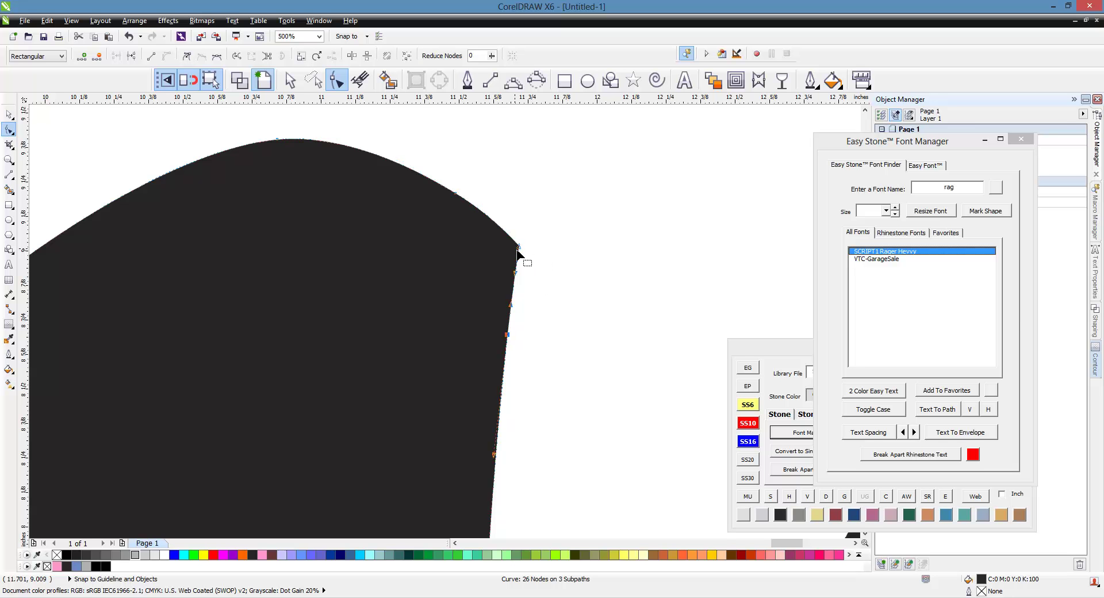
pyautogui.doubleClick(519, 245)
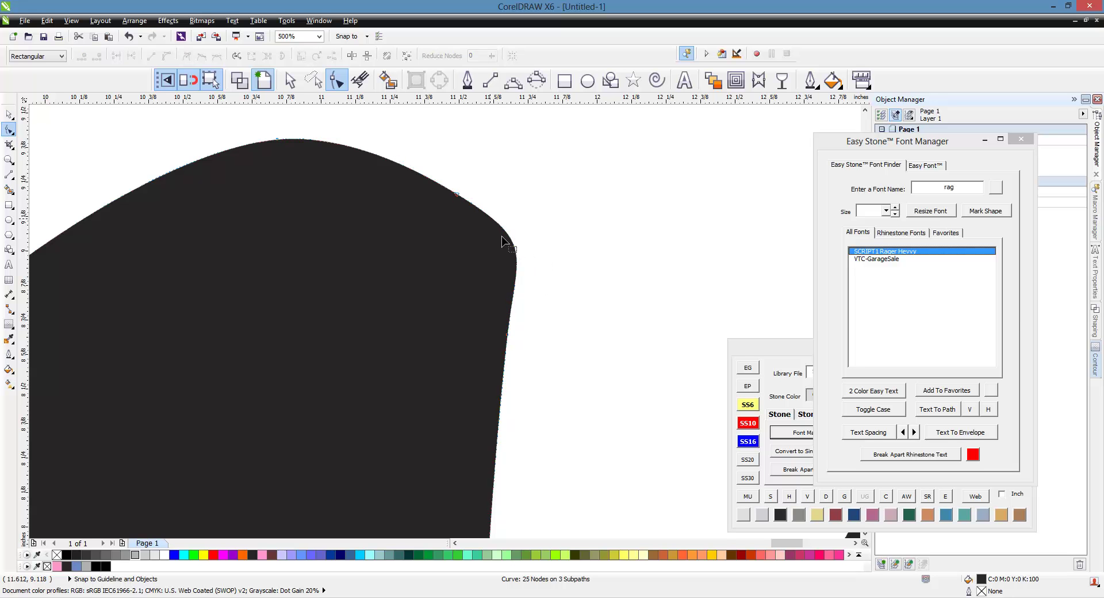
# Round the upper-left corner of the 1 by adding a node on each side of it and deleting the corner node.
pyautogui.scroll(-2, 584, 288)
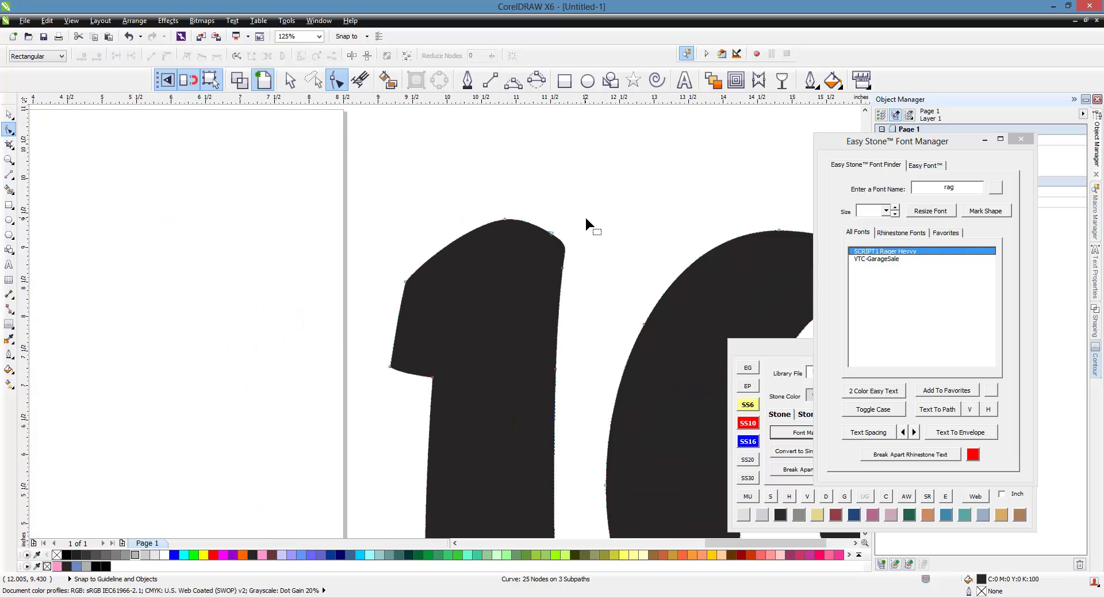
pyautogui.scroll(1, 387, 289)
pyautogui.doubleClick(402, 230)
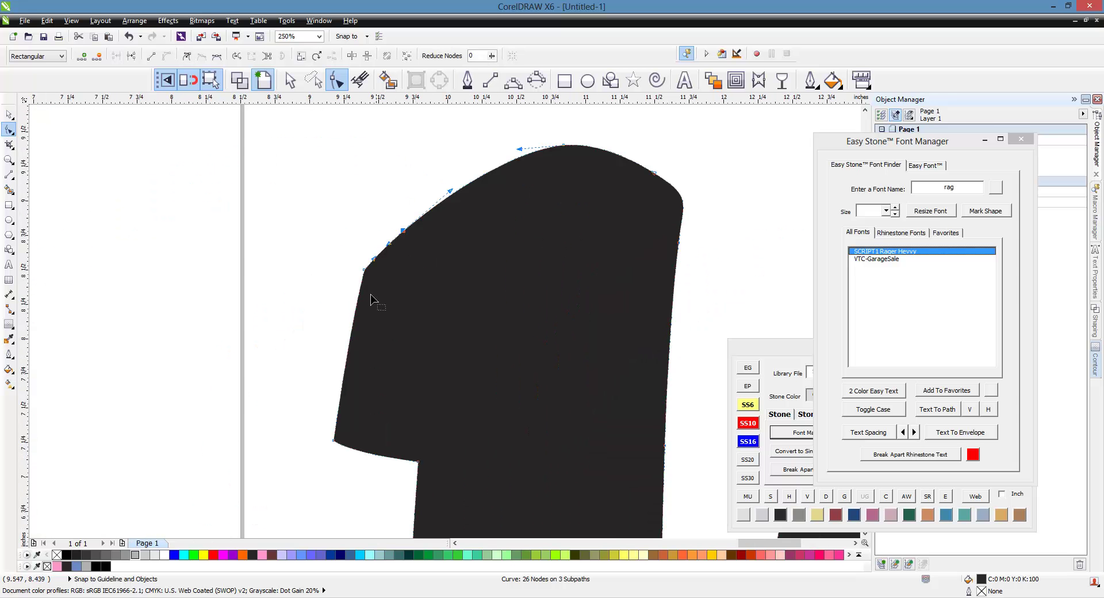
pyautogui.doubleClick(350, 328)
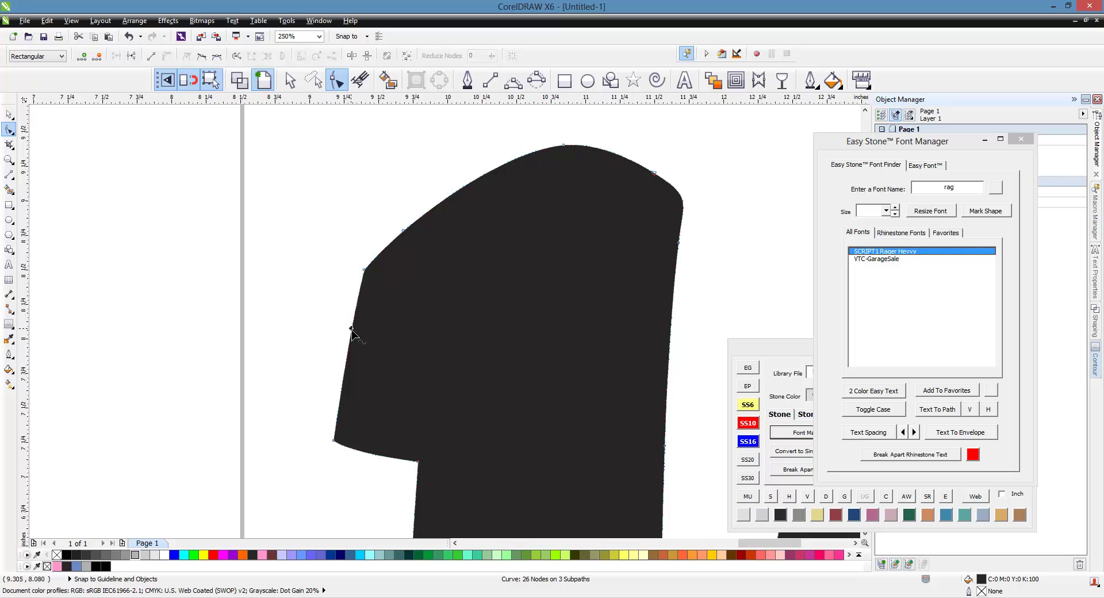
pyautogui.doubleClick(365, 269)
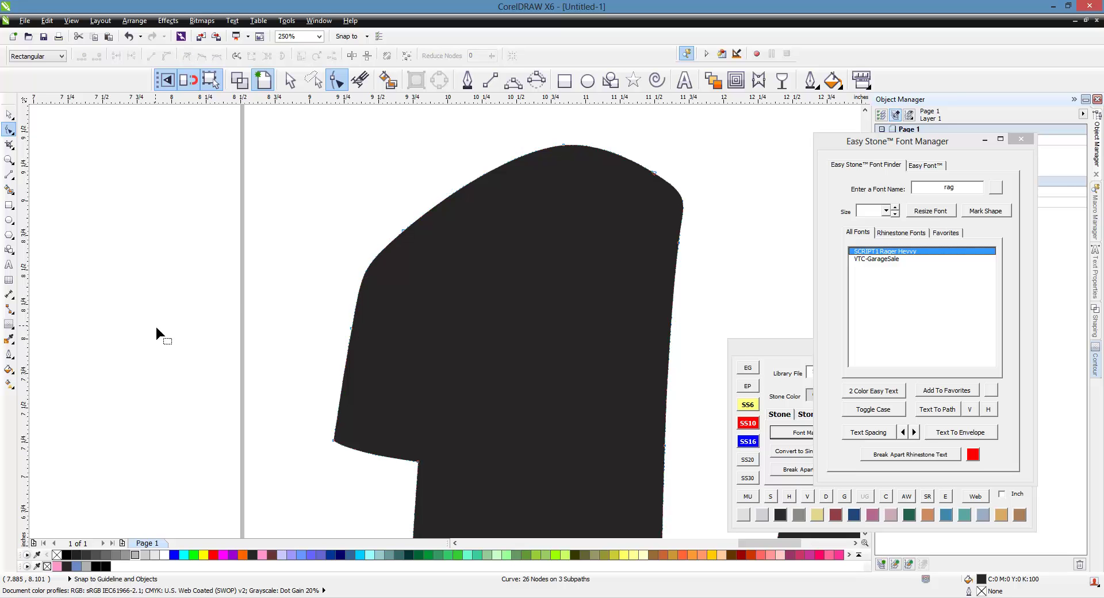
# Smooth the head of the 1 by deleting its lower-left corner node and the surplus nodes on the left edge and upper right.
pyautogui.doubleClick(337, 442)
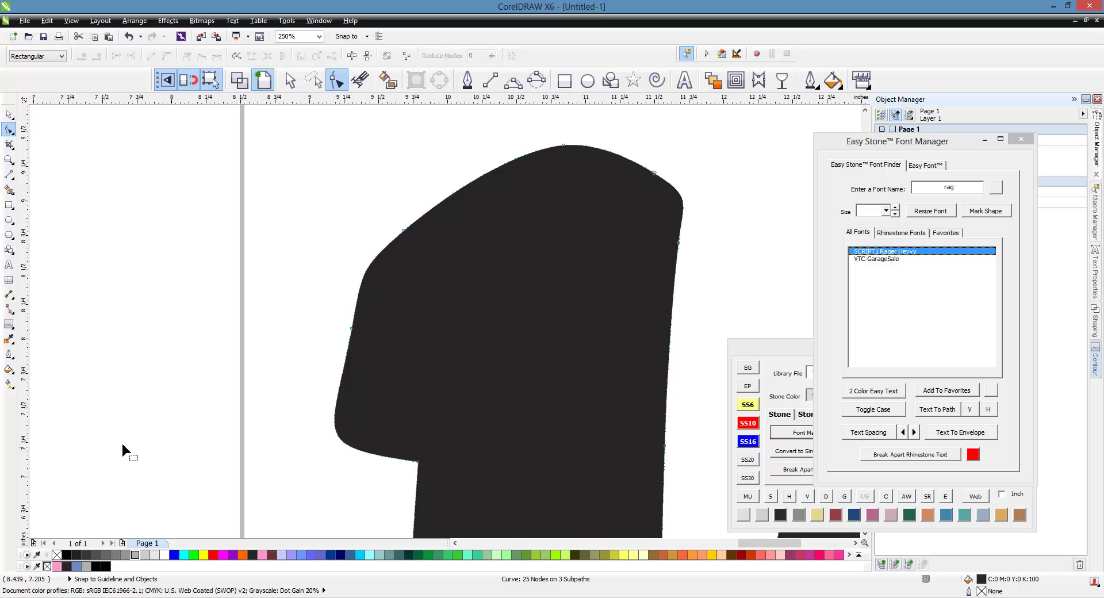
pyautogui.doubleClick(351, 329)
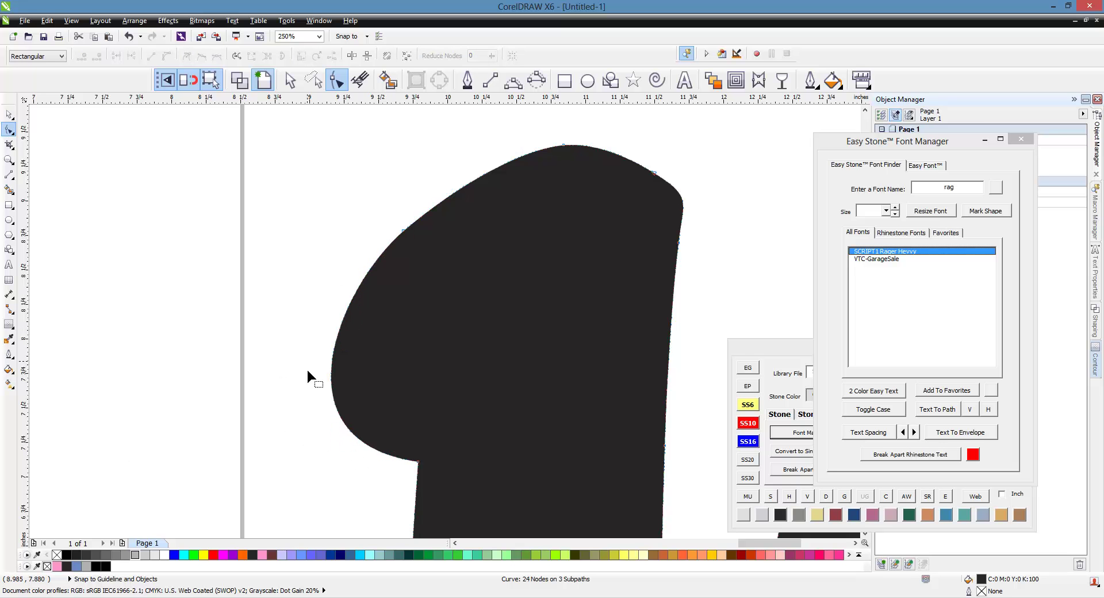
pyautogui.click(654, 173)
pyautogui.press('Delete')
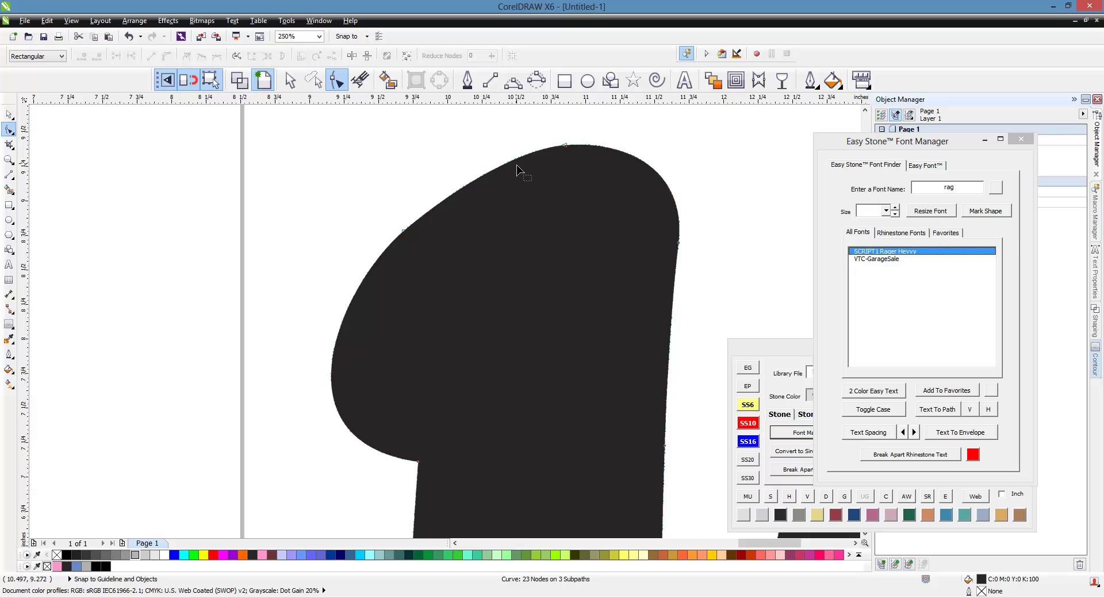
# Round the bottom-left corner of the 1 by adding a node on the left edge above it and deleting the corner node.
pyautogui.scroll(-4, 403, 190)
pyautogui.scroll(3, 428, 224)
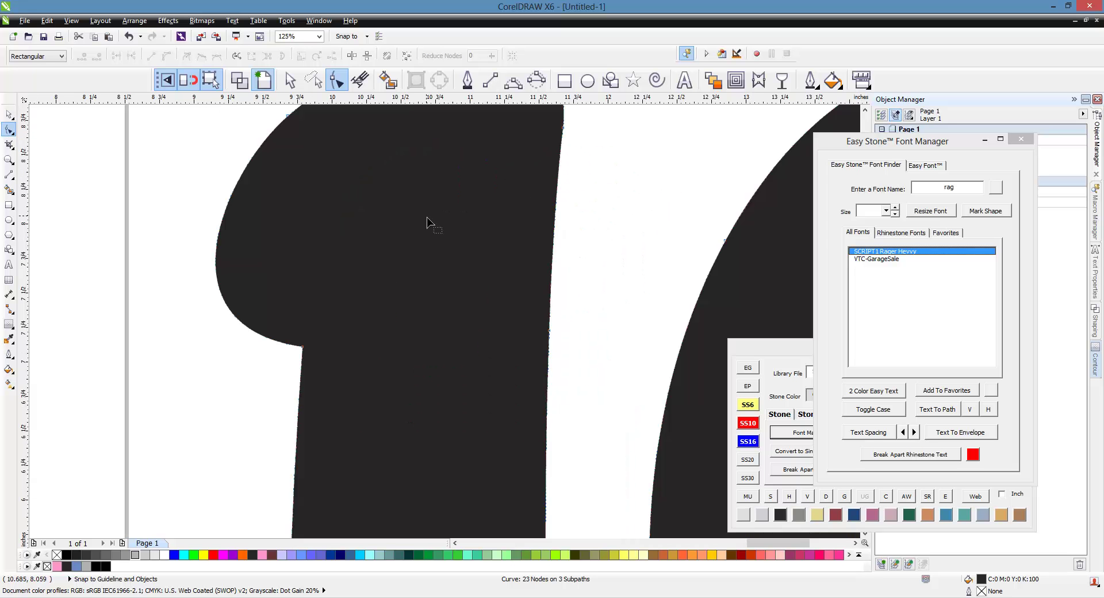
pyautogui.scroll(-1, 459, 168)
pyautogui.scroll(-1, 391, 527)
pyautogui.scroll(3, 372, 515)
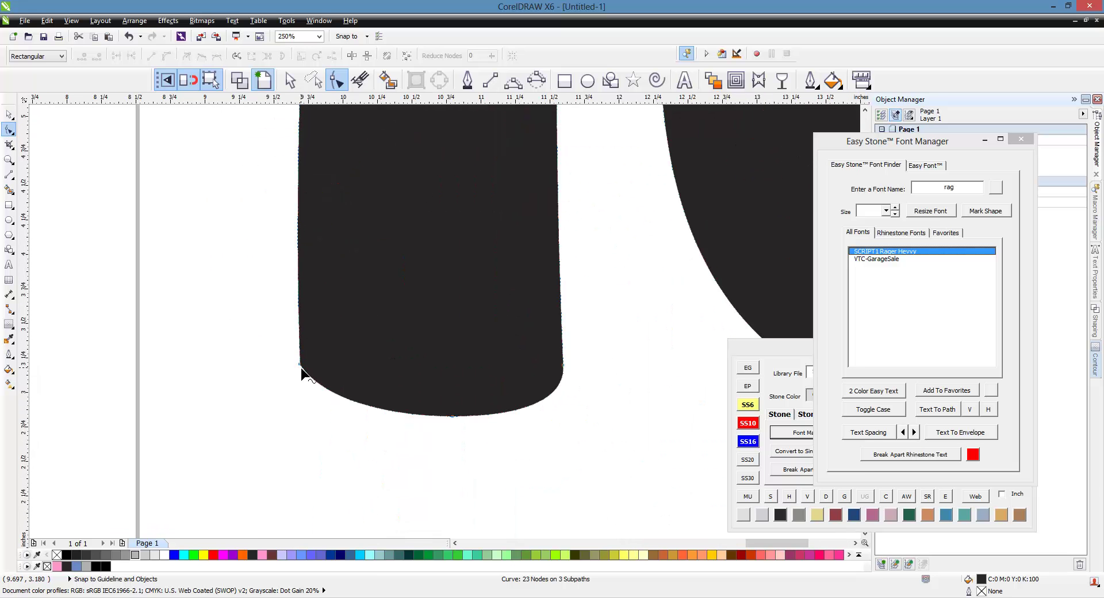
pyautogui.doubleClick(299, 286)
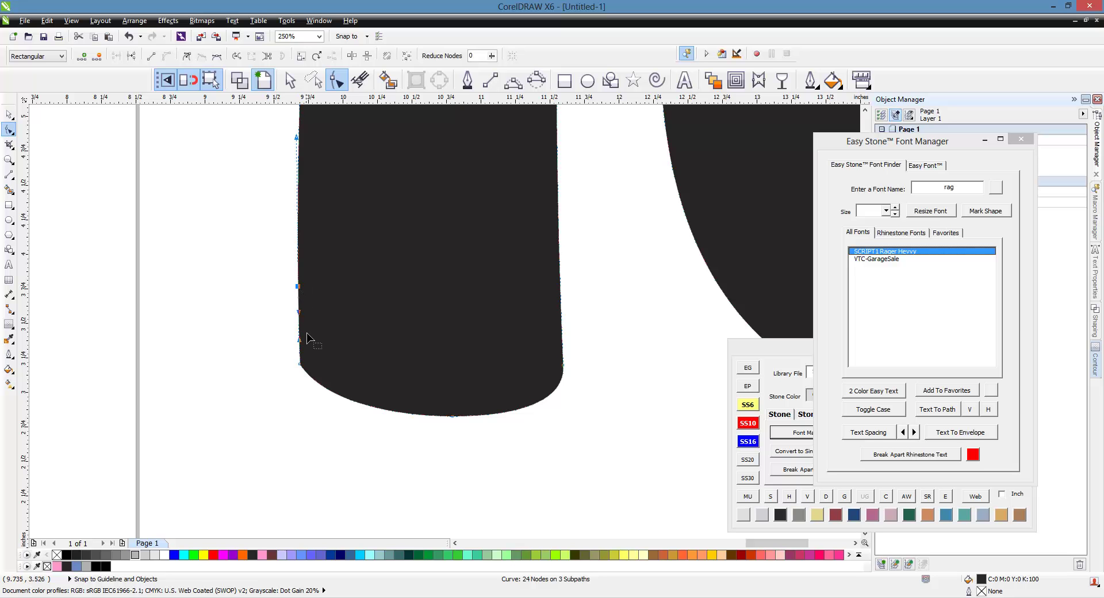
pyautogui.doubleClick(298, 365)
# Round the bottom-right corner of the 1 by adding a node on the right edge above it and deleting the corner node.
pyautogui.scroll(-1, 502, 423)
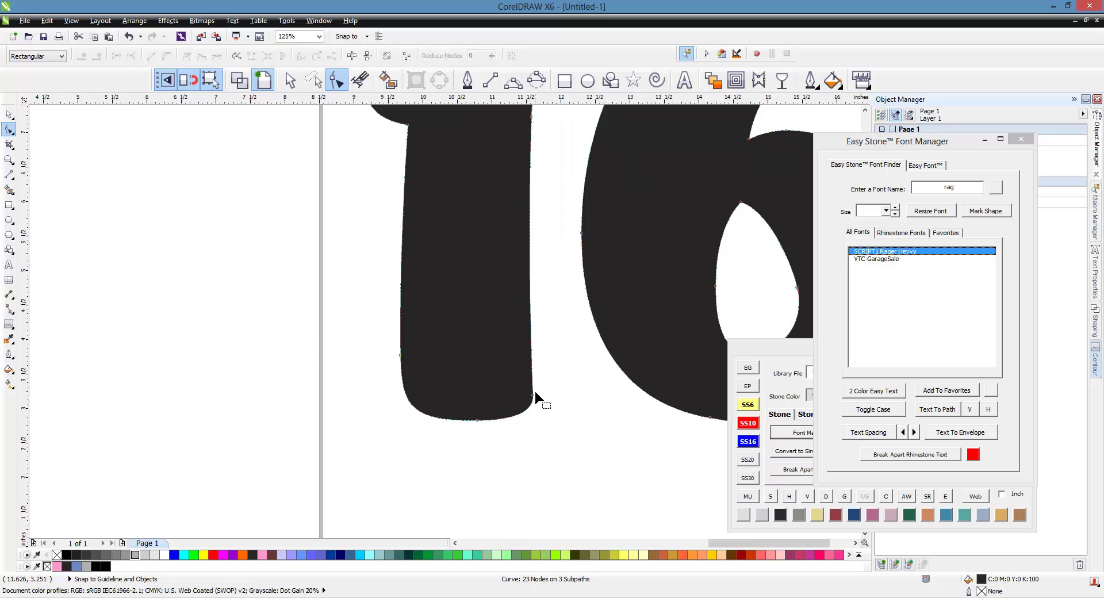
pyautogui.scroll(1, 527, 407)
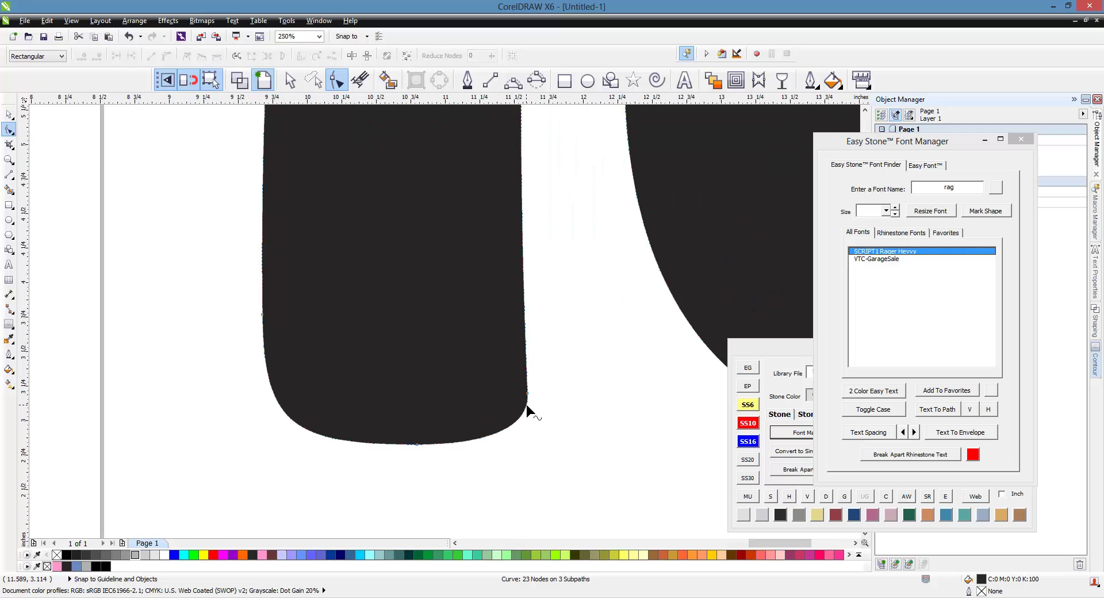
pyautogui.doubleClick(525, 325)
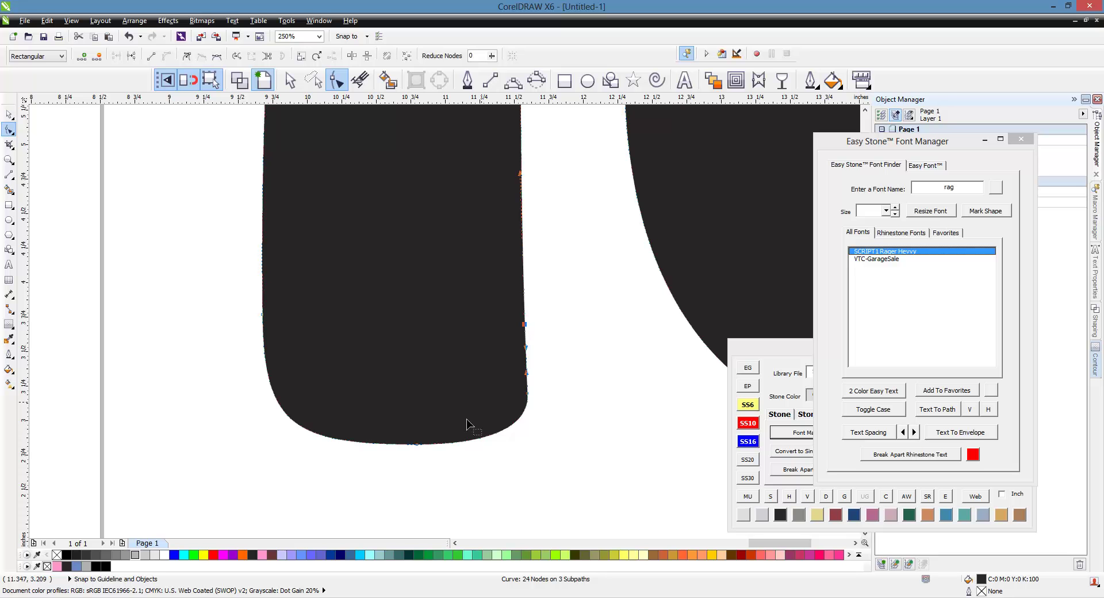
pyautogui.doubleClick(527, 394)
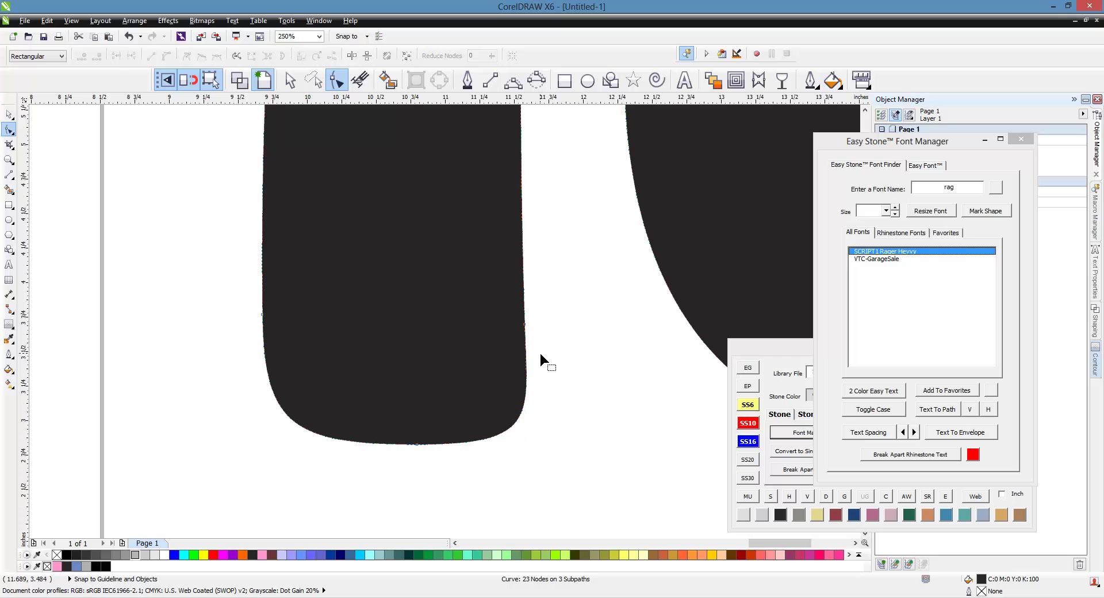
# Round the pointed top of the 6's inner hole by deleting its top node.
pyautogui.scroll(-3, 140, 387)
pyautogui.scroll(2, 322, 414)
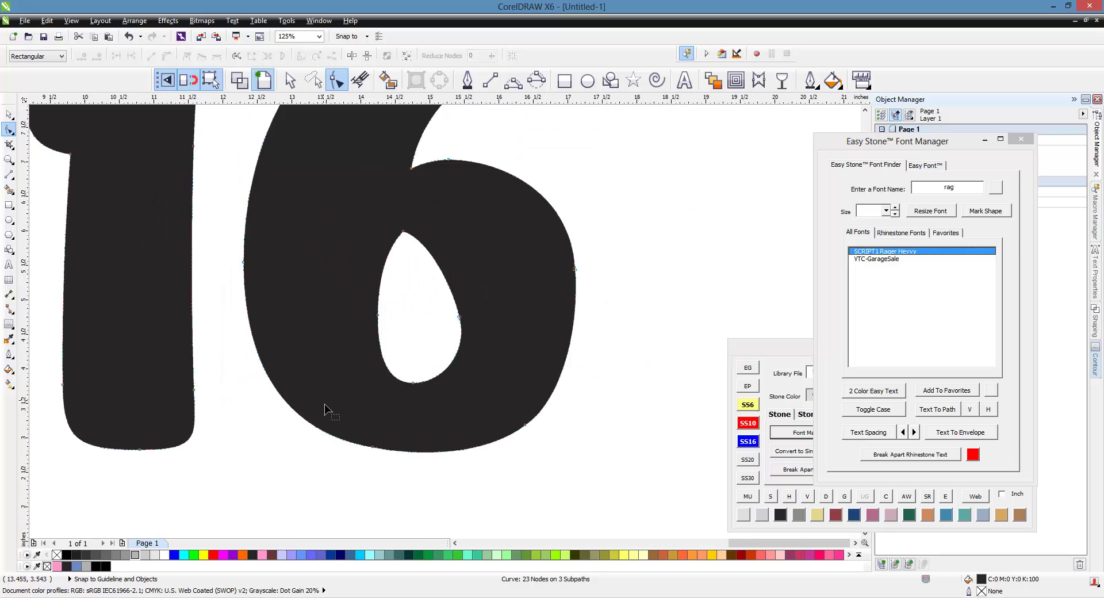
pyautogui.scroll(-2, 337, 477)
pyautogui.scroll(1, 359, 296)
pyautogui.scroll(-1, 394, 382)
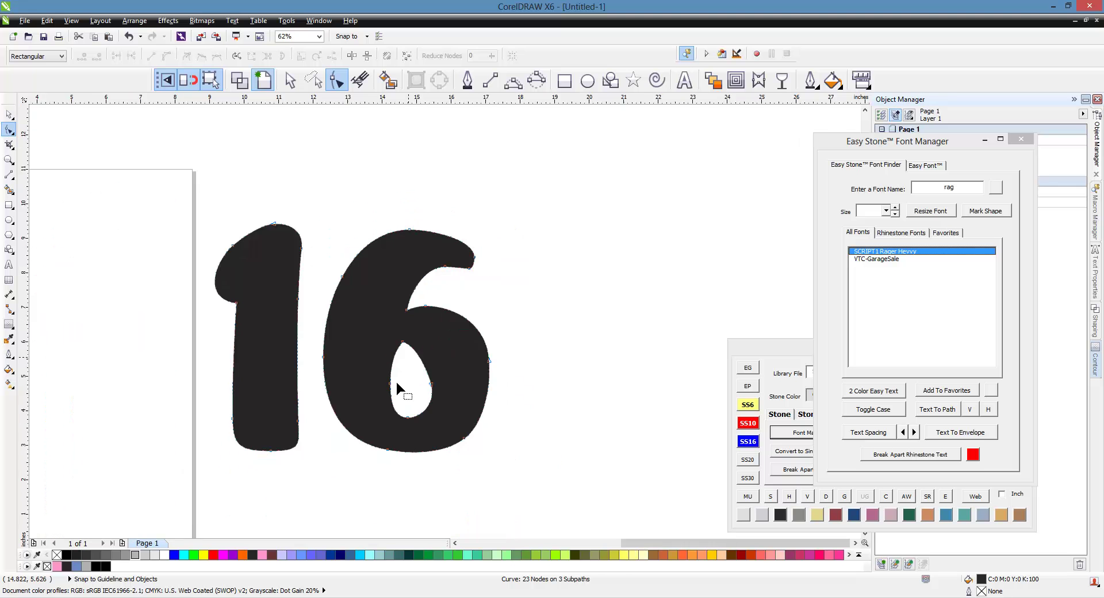
pyautogui.scroll(1, 395, 382)
pyautogui.moveTo(411, 298); pyautogui.dragTo(428, 326)
pyautogui.doubleClick(417, 341)
pyautogui.scroll(-2, 431, 322)
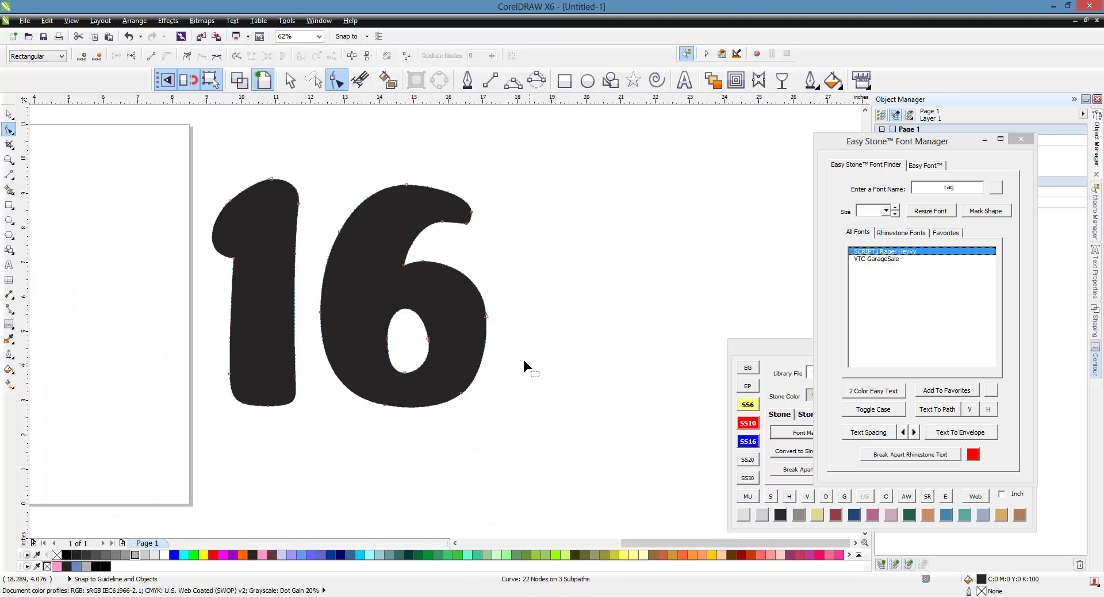
# Smooth the tip of the 6's upper arm by deleting the node at its lower corner, and deselect the number.
pyautogui.click(8, 114)
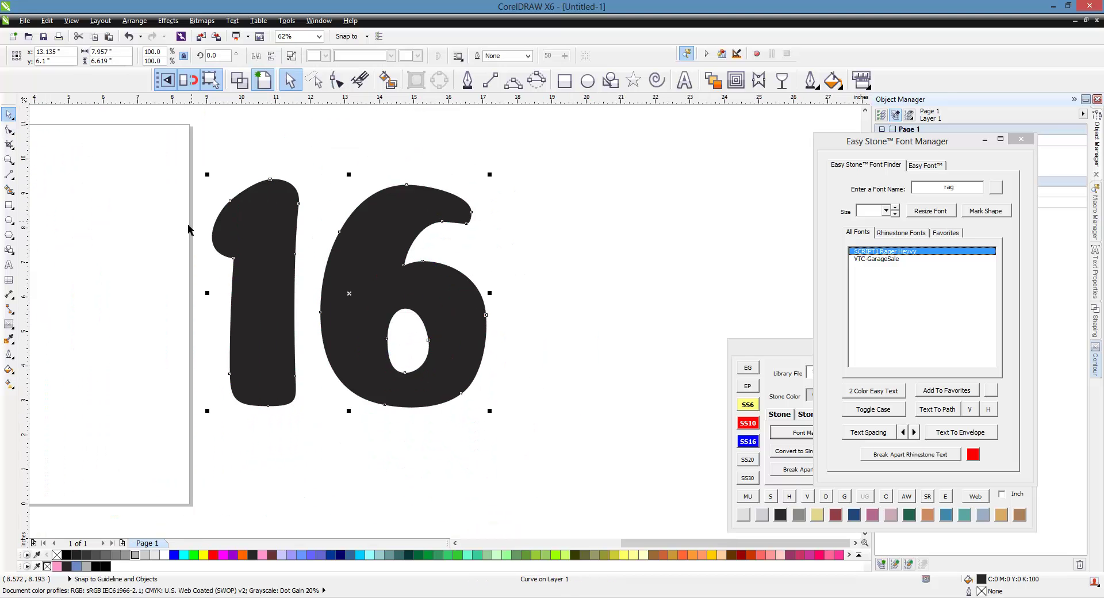
pyautogui.click(106, 219)
pyautogui.scroll(-2, 519, 255)
pyautogui.scroll(4, 444, 247)
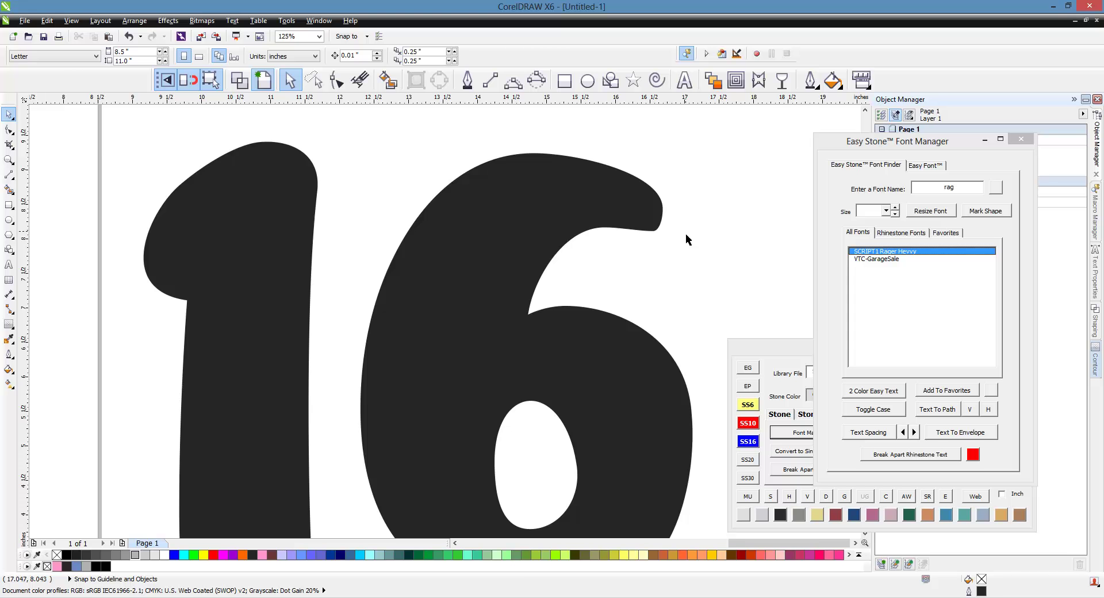
pyautogui.scroll(4, 685, 233)
pyautogui.press('F10')
pyautogui.click(637, 254)
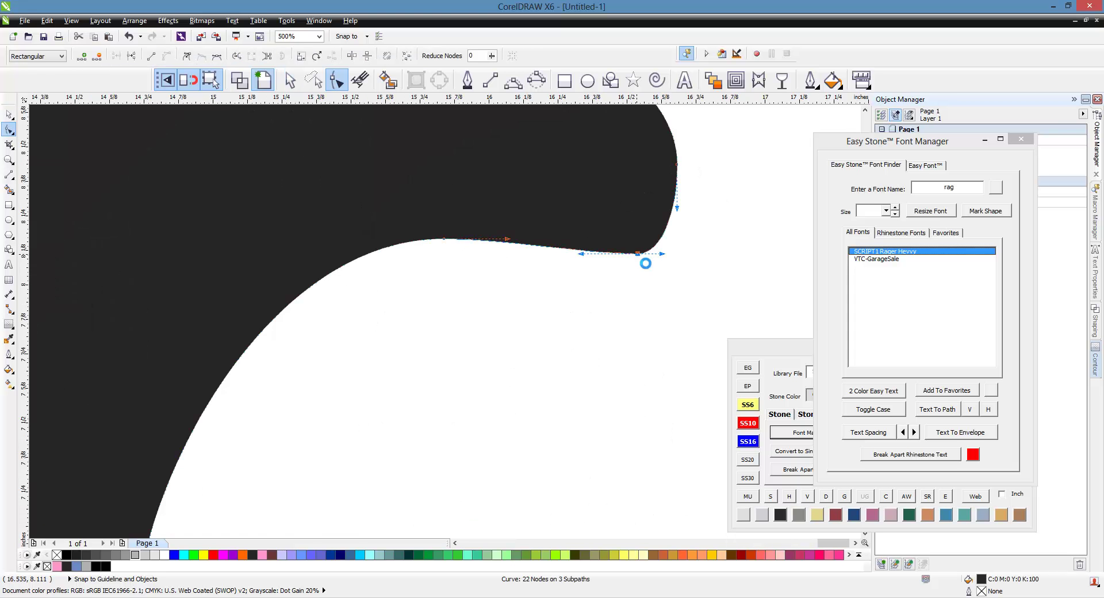
pyautogui.press('Delete')
pyautogui.scroll(-4, 386, 251)
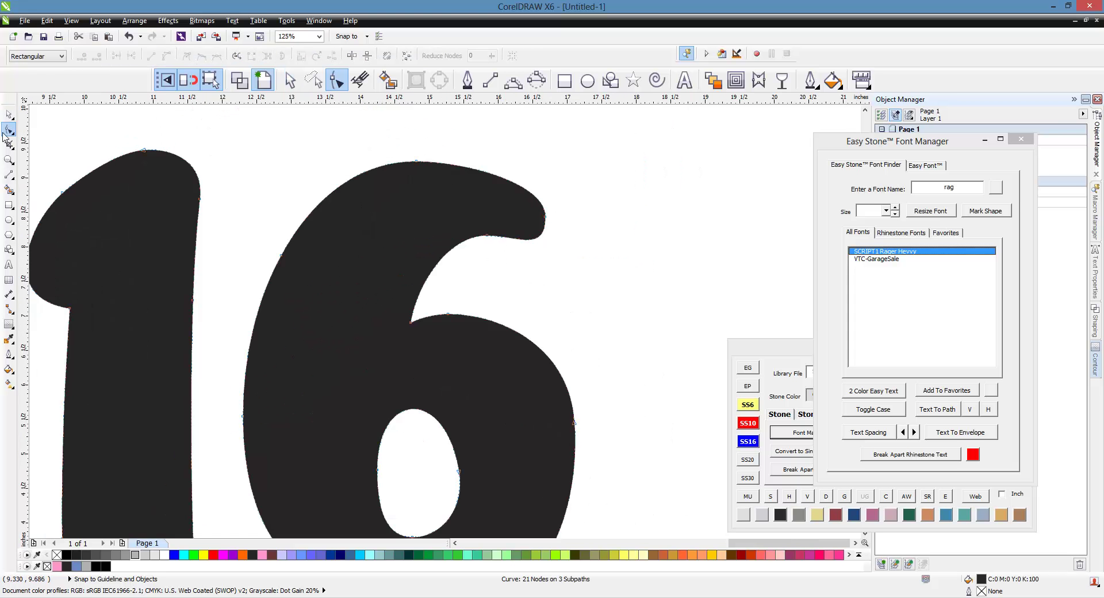
pyautogui.click(9, 114)
pyautogui.click(508, 167)
pyautogui.scroll(-1, 508, 168)
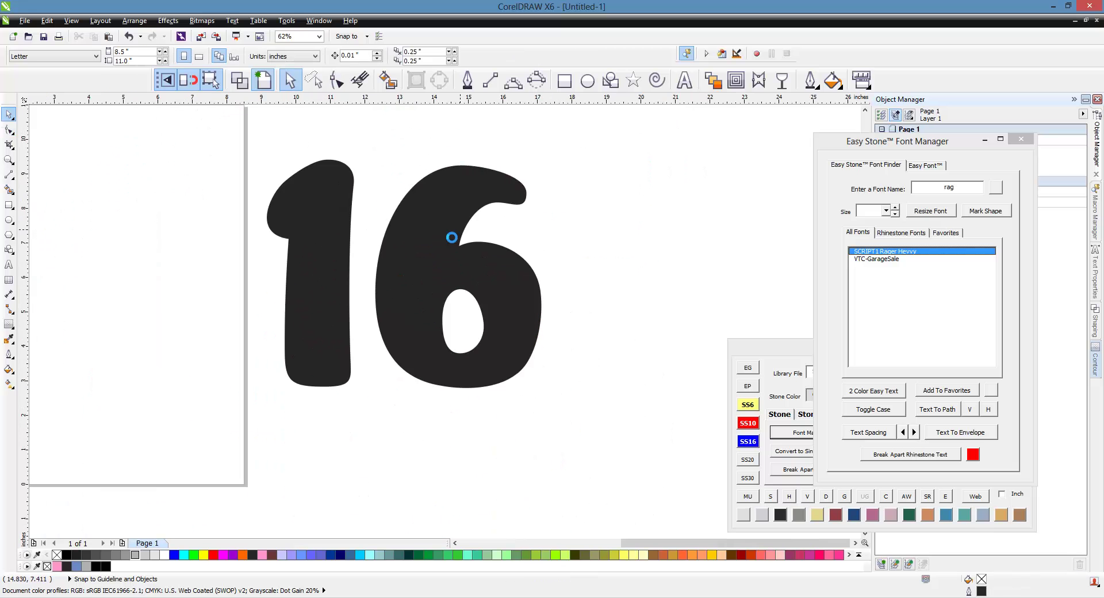
# Stretch the 16 downward to a vertical scale of about 104%, making it about 6.88 inches tall.
pyautogui.click(452, 237)
pyautogui.moveTo(401, 391); pyautogui.dragTo(411, 409)
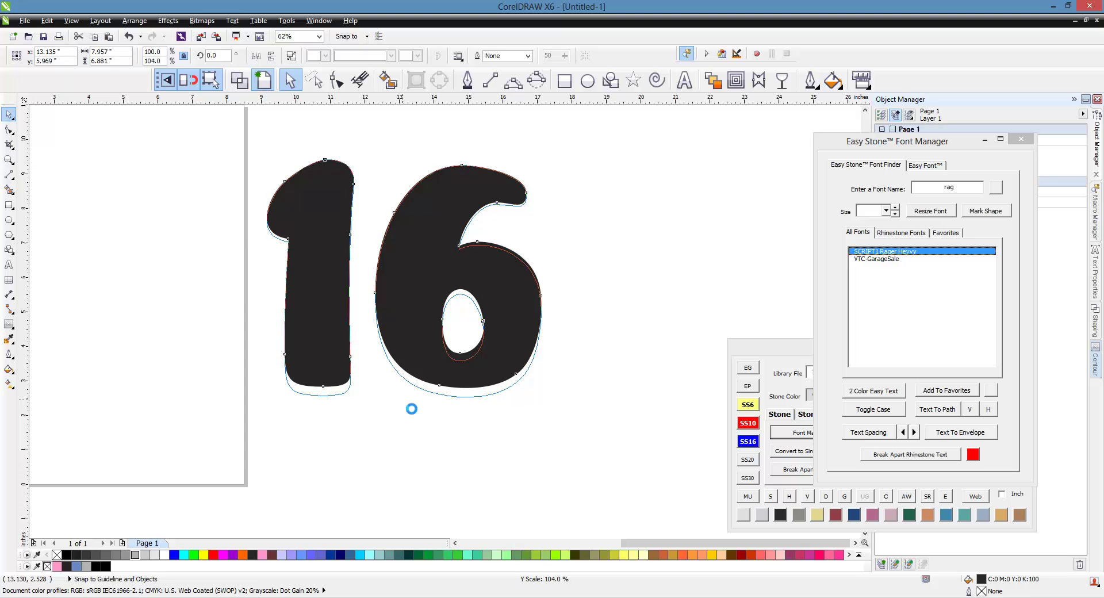
pyautogui.click(581, 356)
pyautogui.scroll(-1, 582, 356)
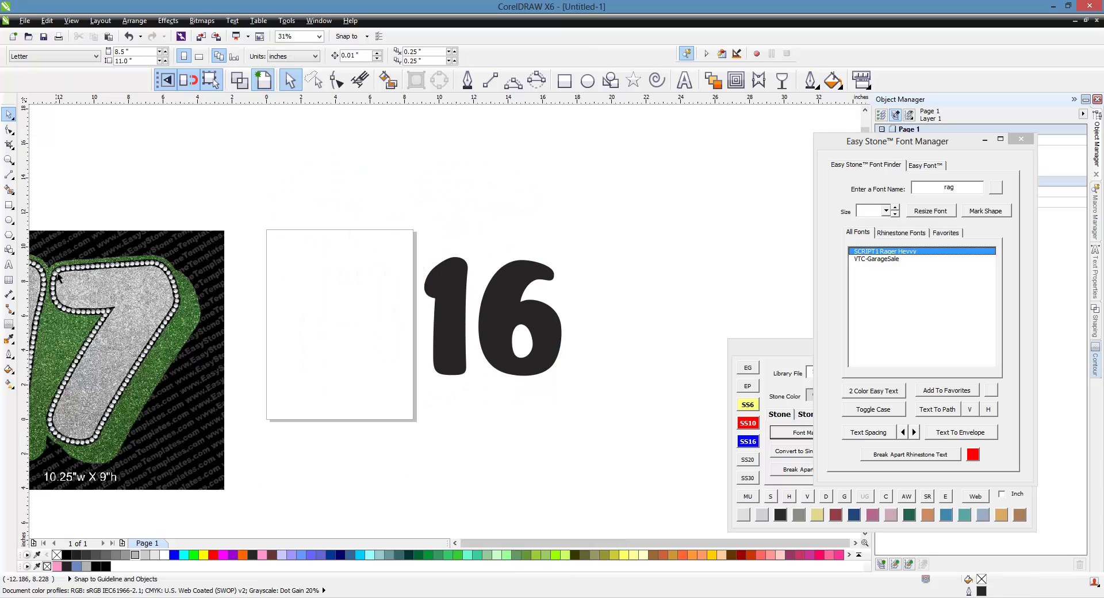
# Bring the Easy Stone window forward and move the 16 so its centre is at about X 13.64, Y 5.77 inches.
pyautogui.click(749, 352)
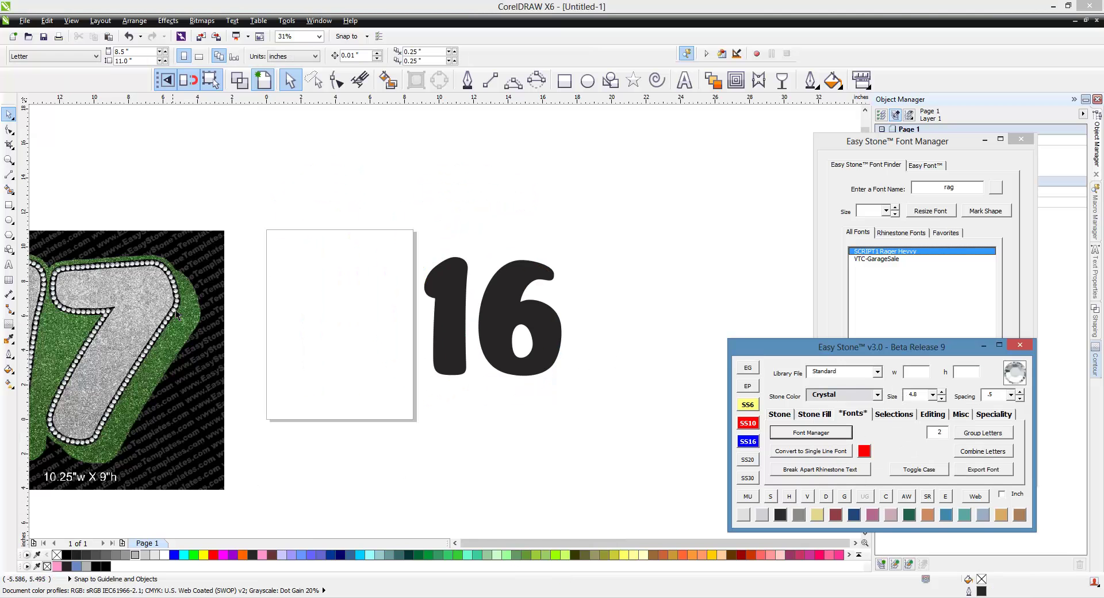
pyautogui.click(335, 376)
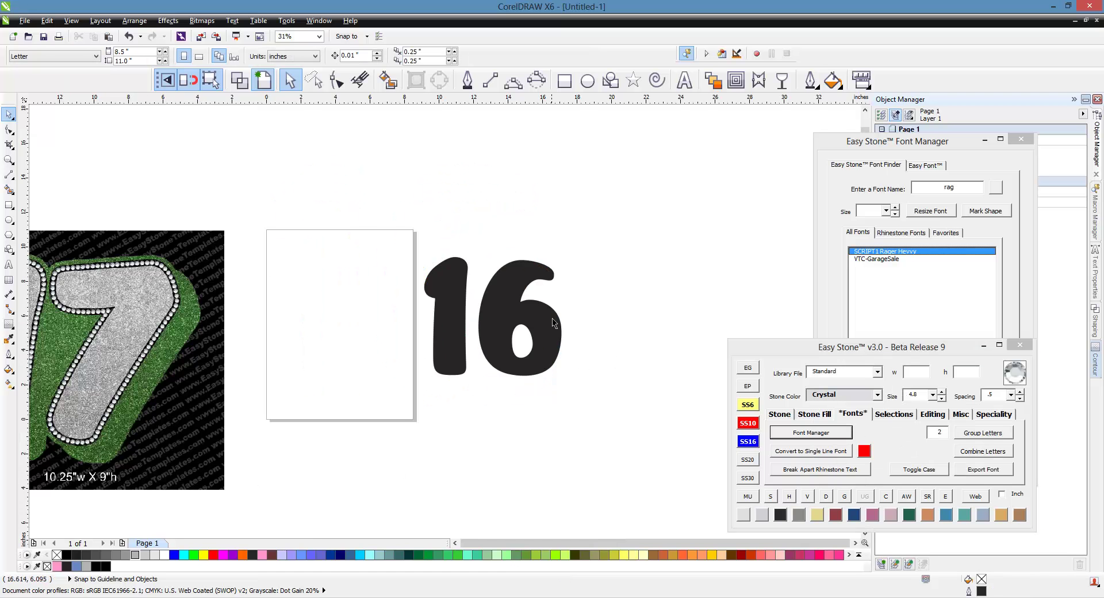
pyautogui.scroll(1, 516, 314)
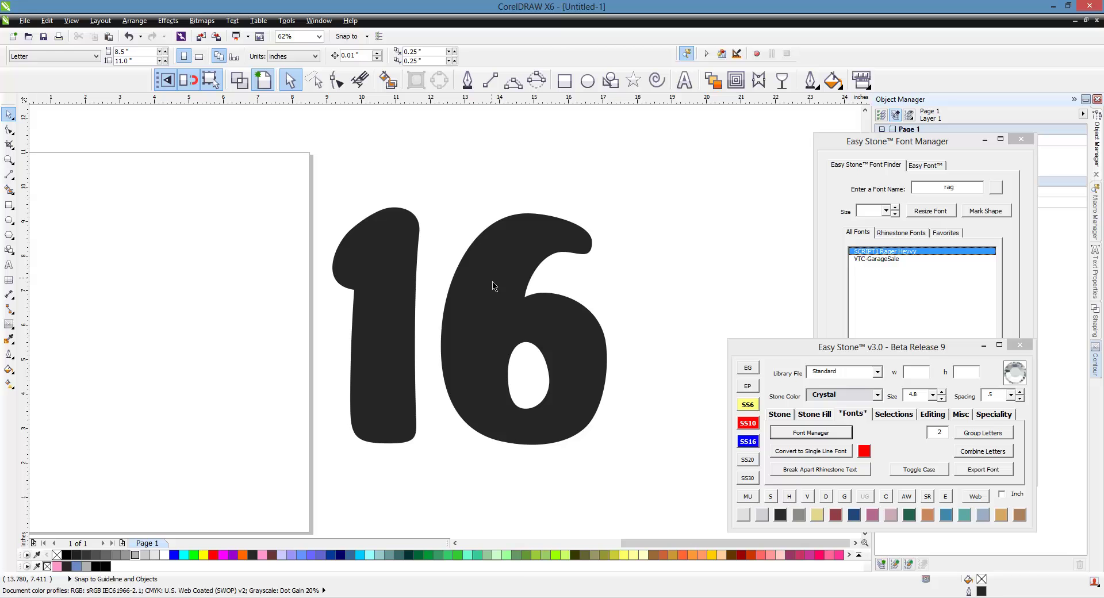
pyautogui.moveTo(489, 290)
pyautogui.mouseDown()
pyautogui.moveTo(525, 297)
pyautogui.moveTo(482, 294)
pyautogui.mouseUp()
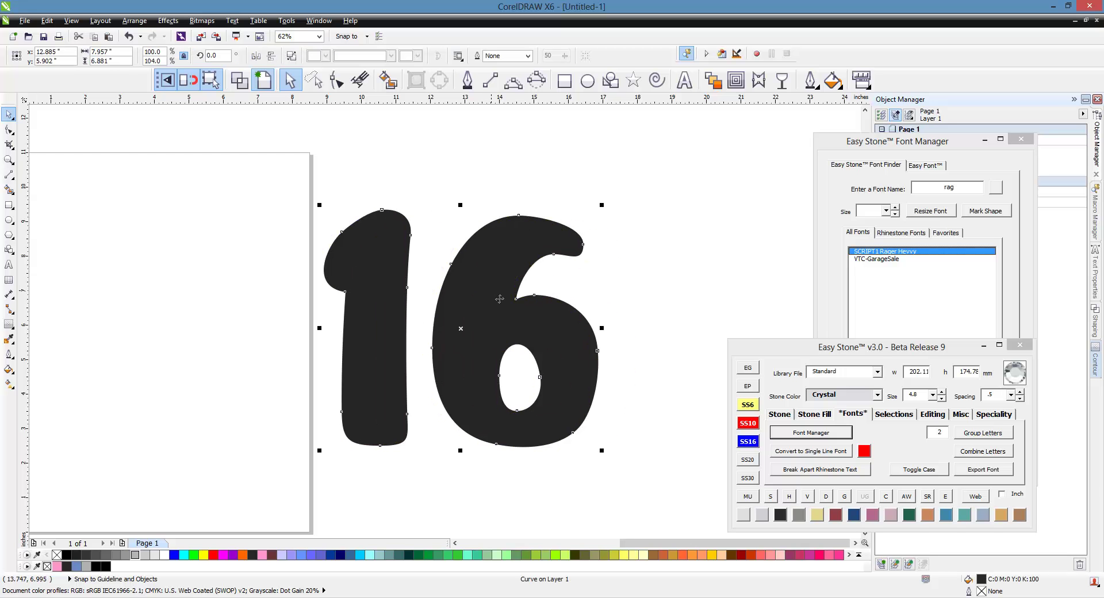
pyautogui.click(607, 312)
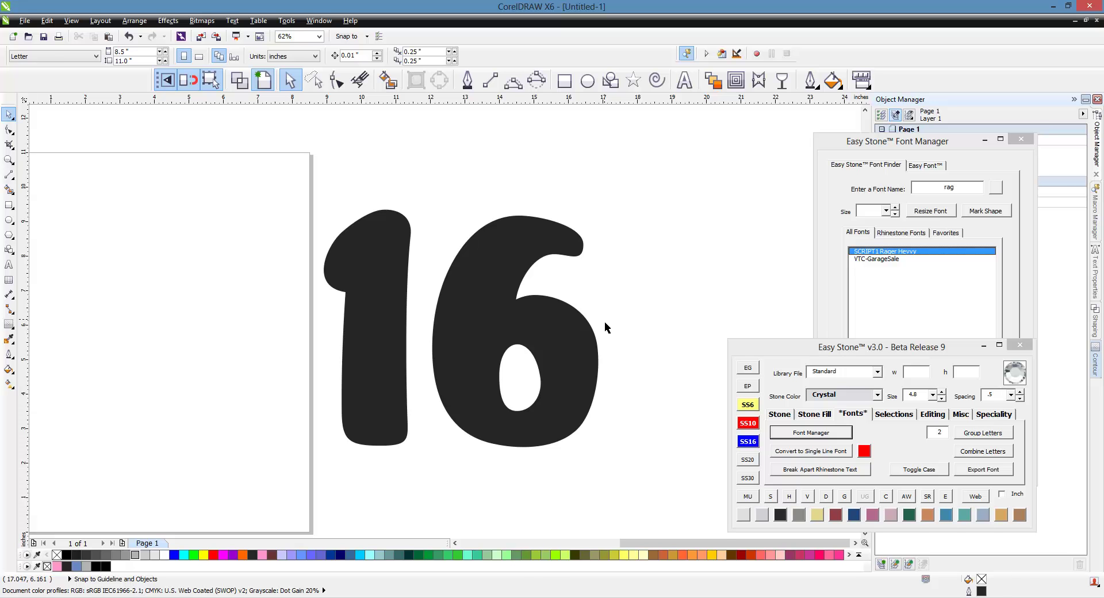
pyautogui.moveTo(564, 332); pyautogui.dragTo(590, 336)
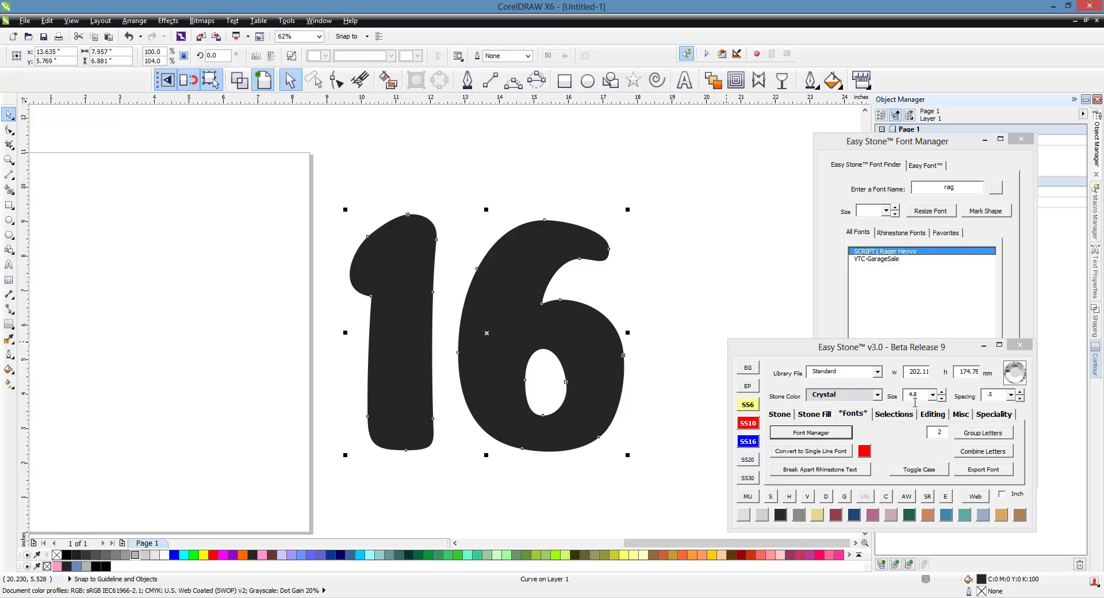
# Try the SS6 and SS10 stone presets, choose SS16 (size 4.8), and shift the 16 to about X 13.80, Y 5.74 inches.
pyautogui.click(746, 444)
pyautogui.click(748, 406)
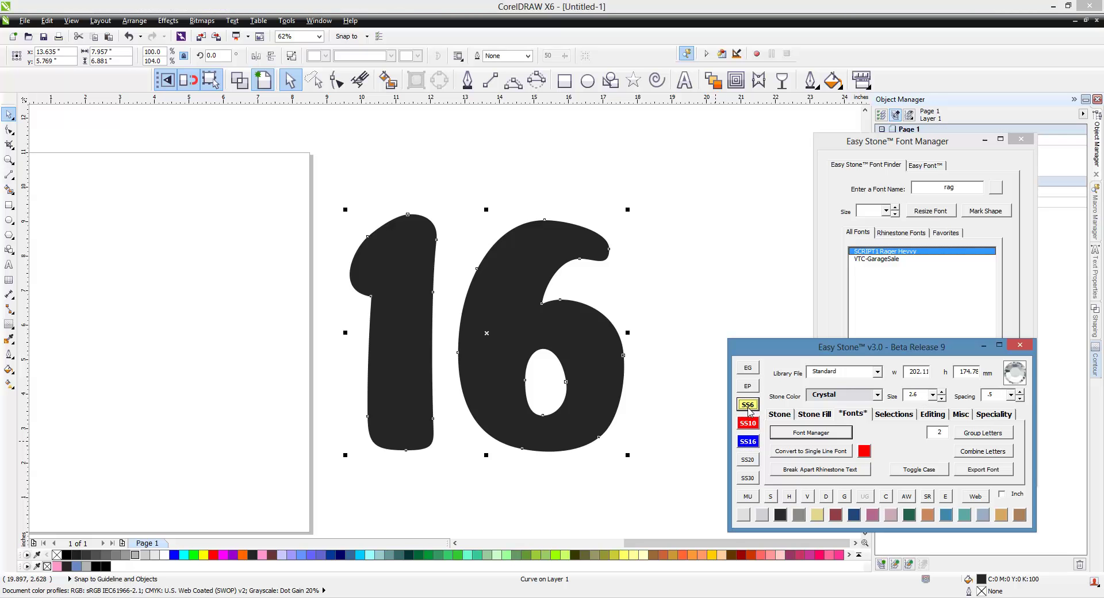
pyautogui.click(748, 423)
pyautogui.click(747, 441)
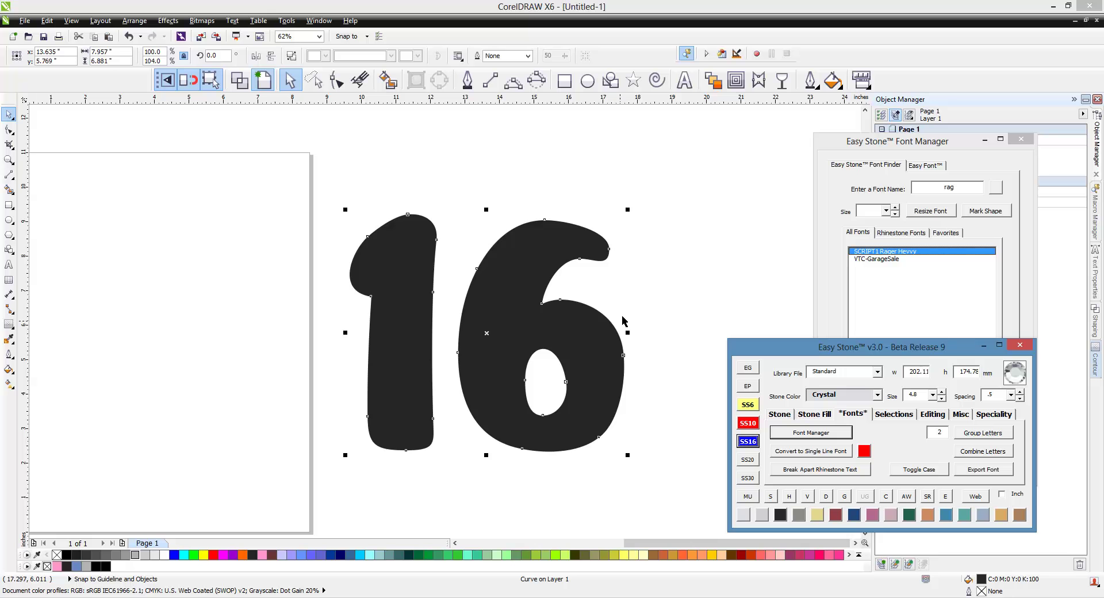
pyautogui.moveTo(575, 355)
pyautogui.mouseDown()
pyautogui.moveTo(584, 333)
pyautogui.moveTo(601, 350)
pyautogui.moveTo(580, 356)
pyautogui.mouseUp()
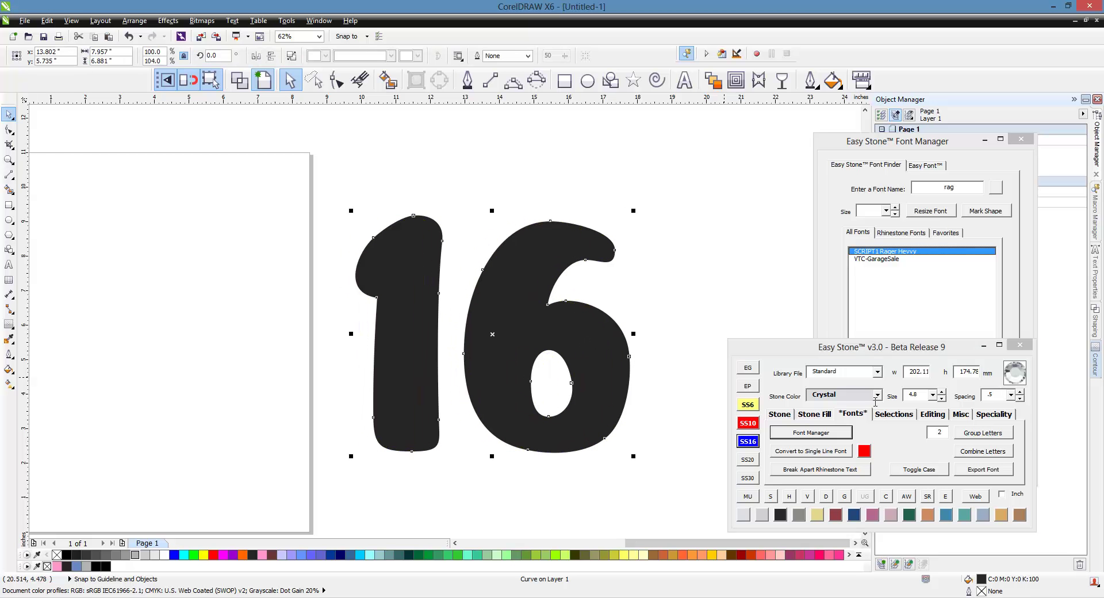
pyautogui.doubleClick(918, 396)
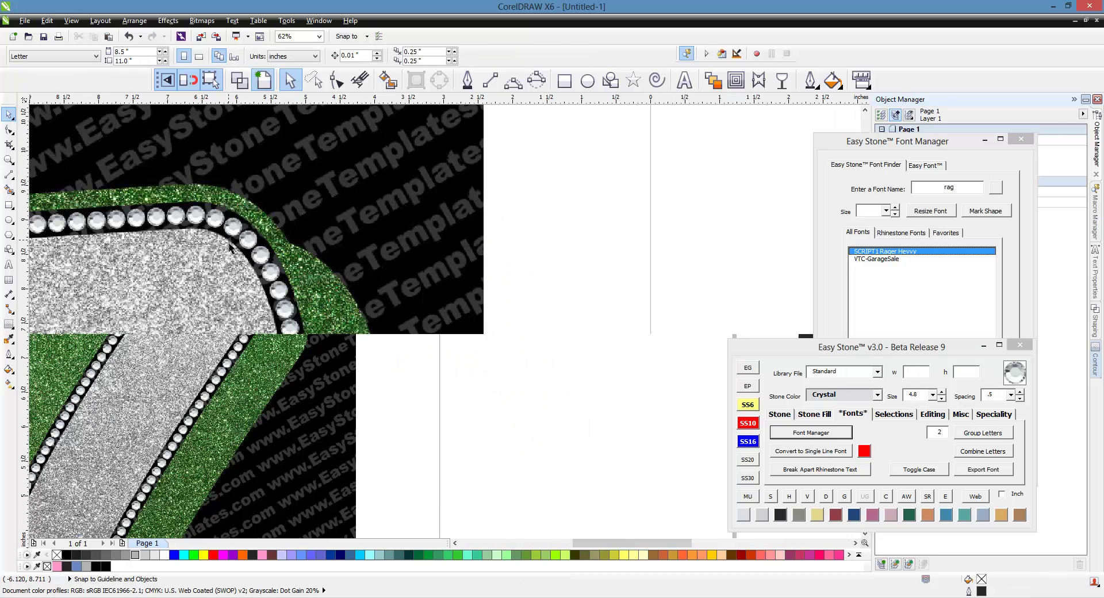
# Check the stone border on the 'Class of 17' sample and add a one-step outside contour with a 7 mm offset to the 16.
pyautogui.scroll(2, 230, 246)
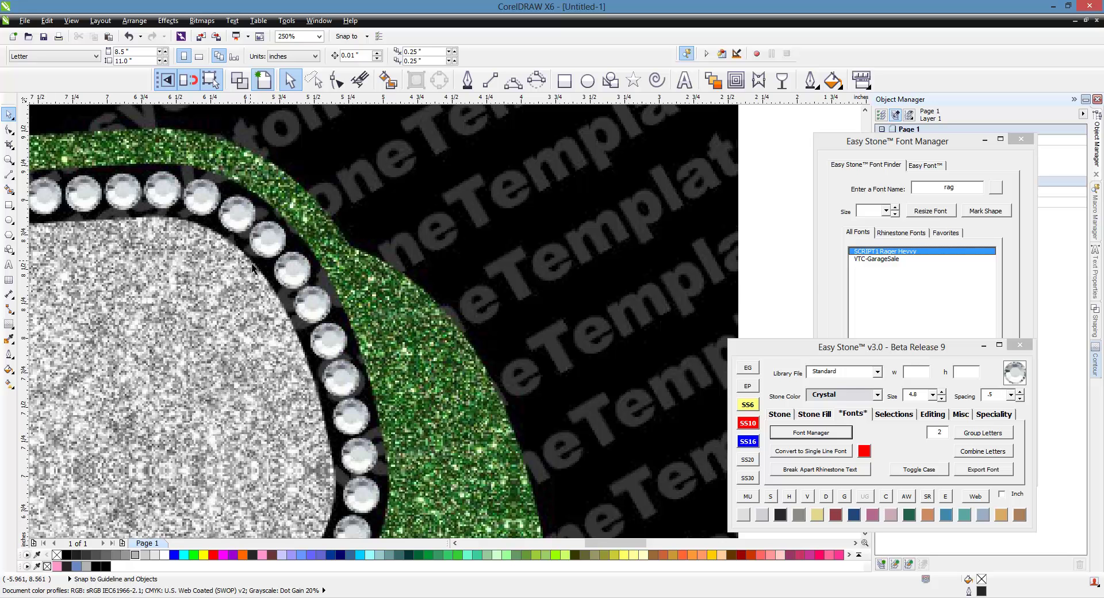
pyautogui.scroll(-2, 261, 227)
pyautogui.scroll(-2, 261, 227)
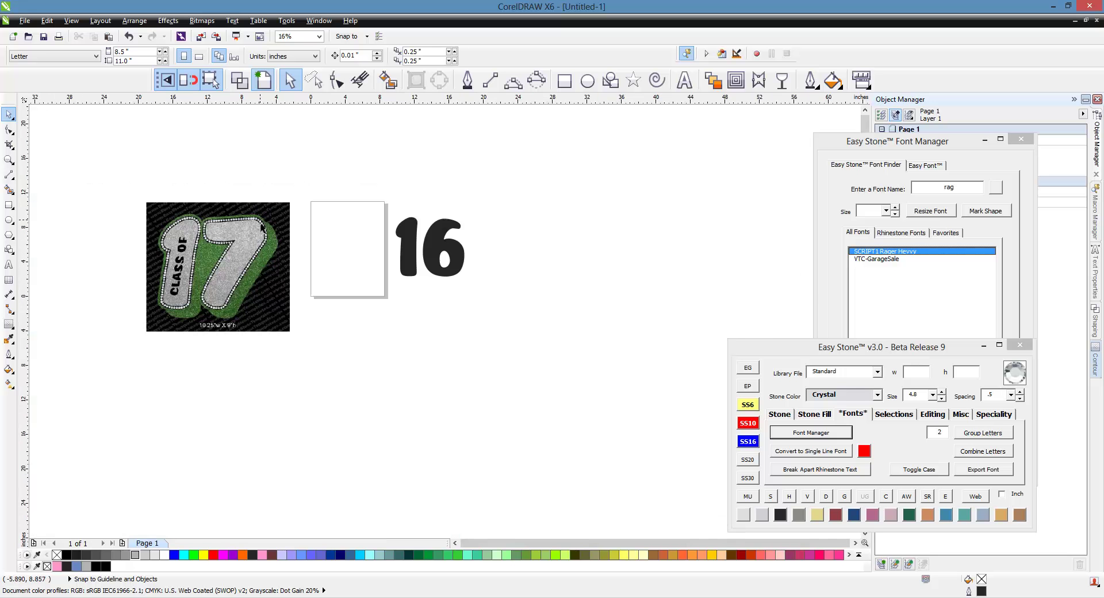
pyautogui.scroll(2, 406, 249)
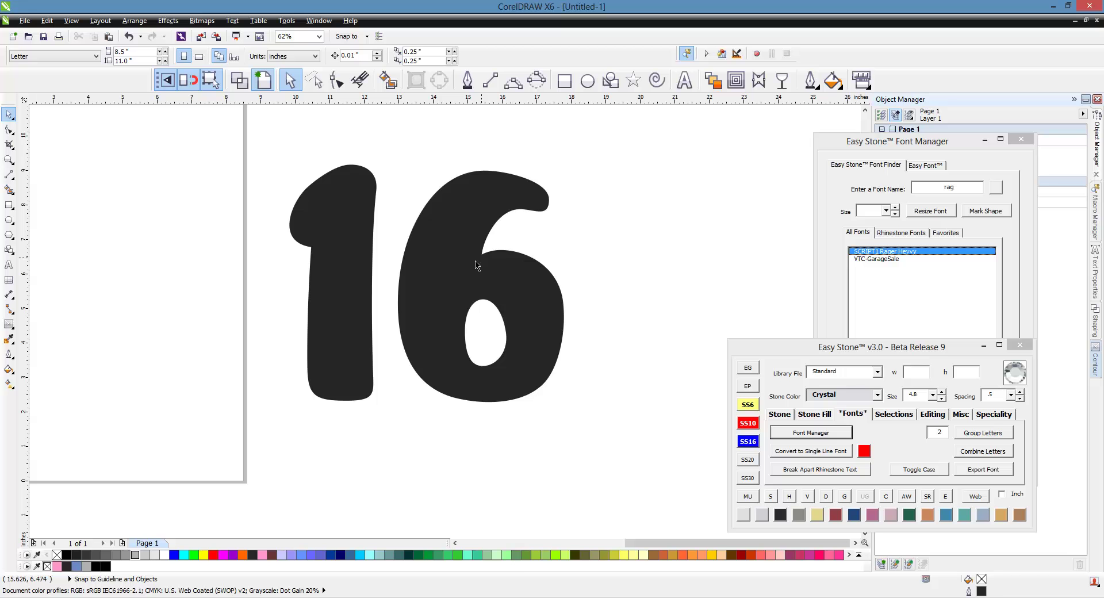
pyautogui.click(446, 269)
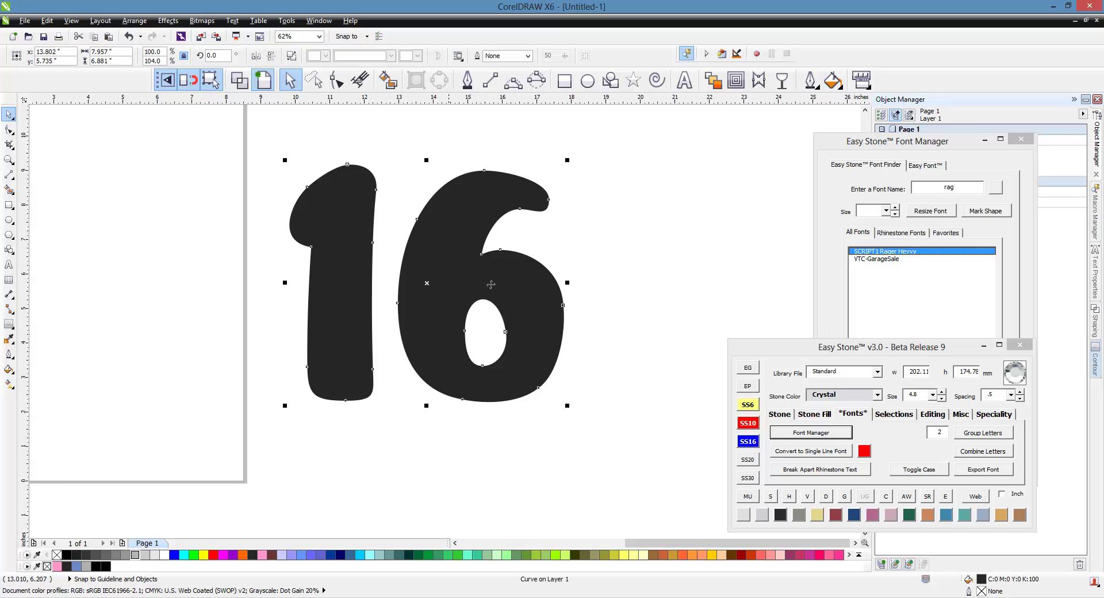
pyautogui.click(736, 82)
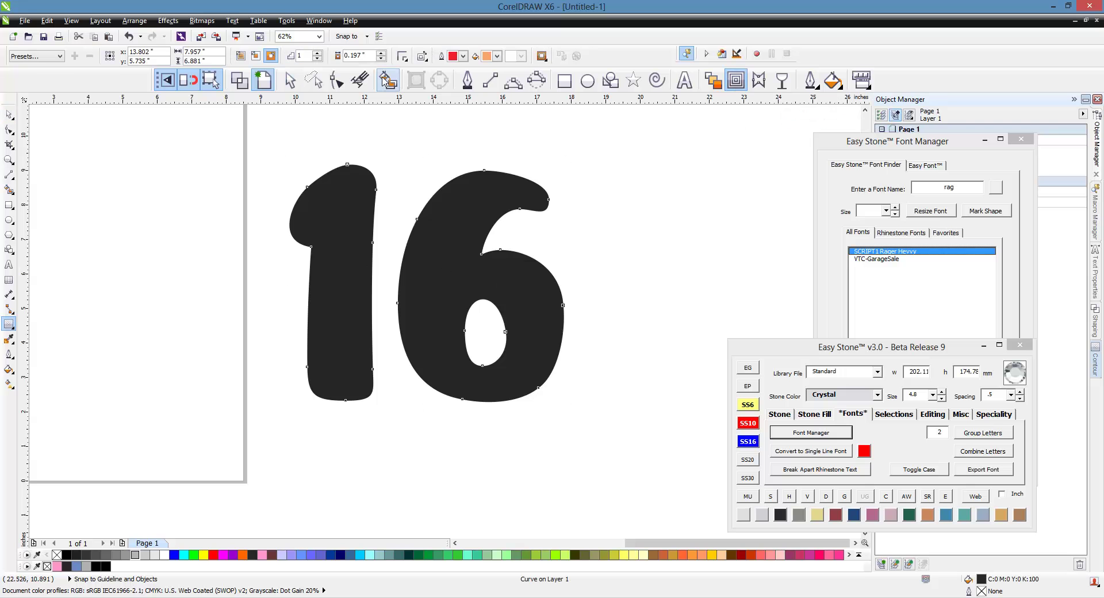
pyautogui.doubleClick(374, 57)
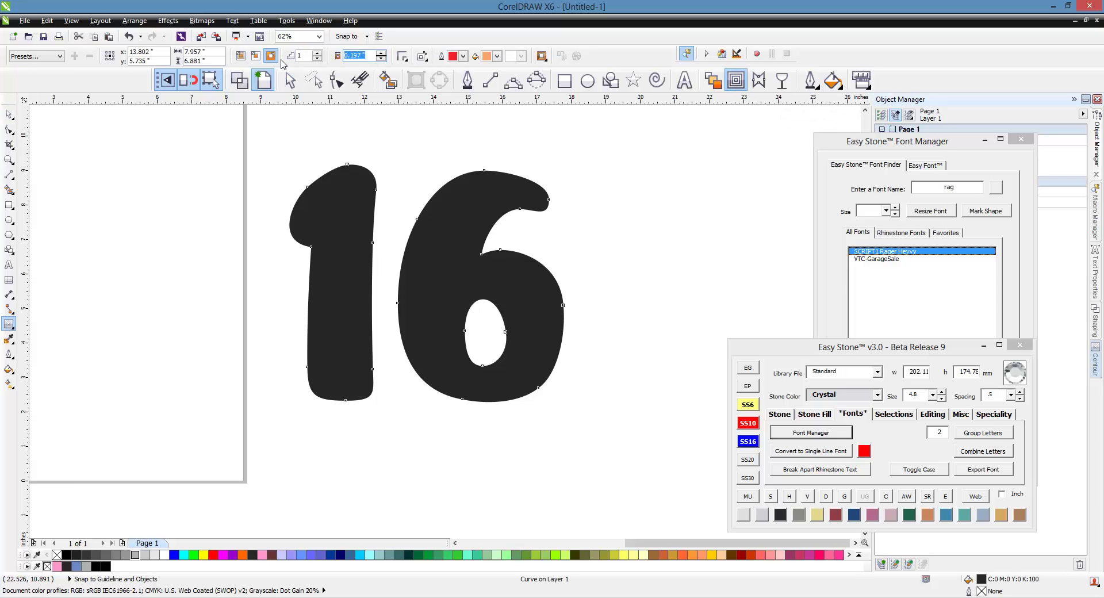
pyautogui.write('7mm')
pyautogui.press('Return')
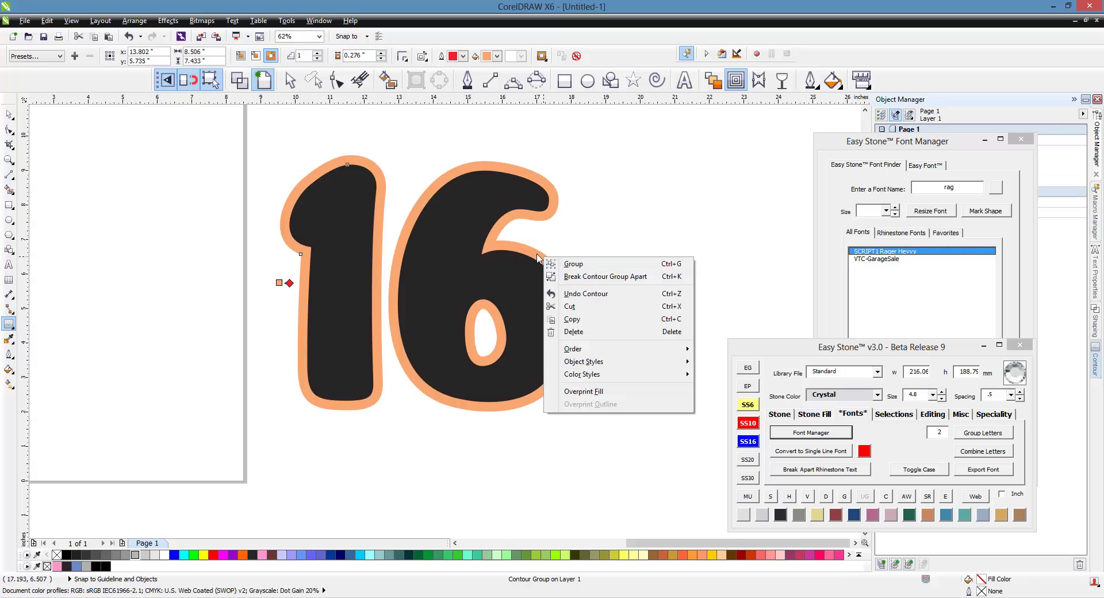
# Break the contour group apart so the outer outline and the black 16 are separate objects, and deselect them.
pyautogui.click(596, 276)
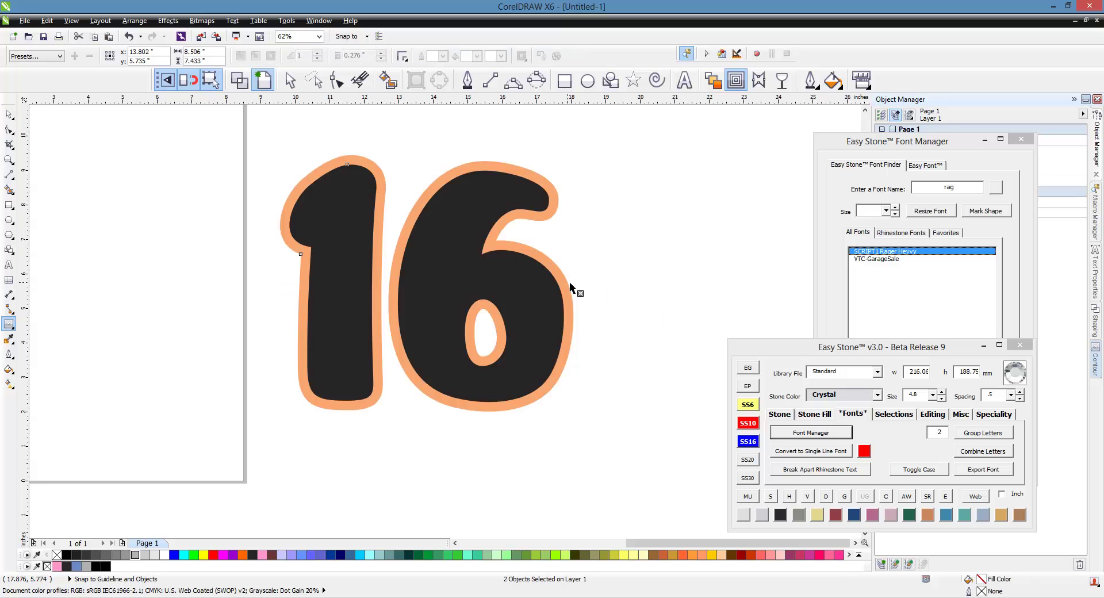
pyautogui.click(290, 80)
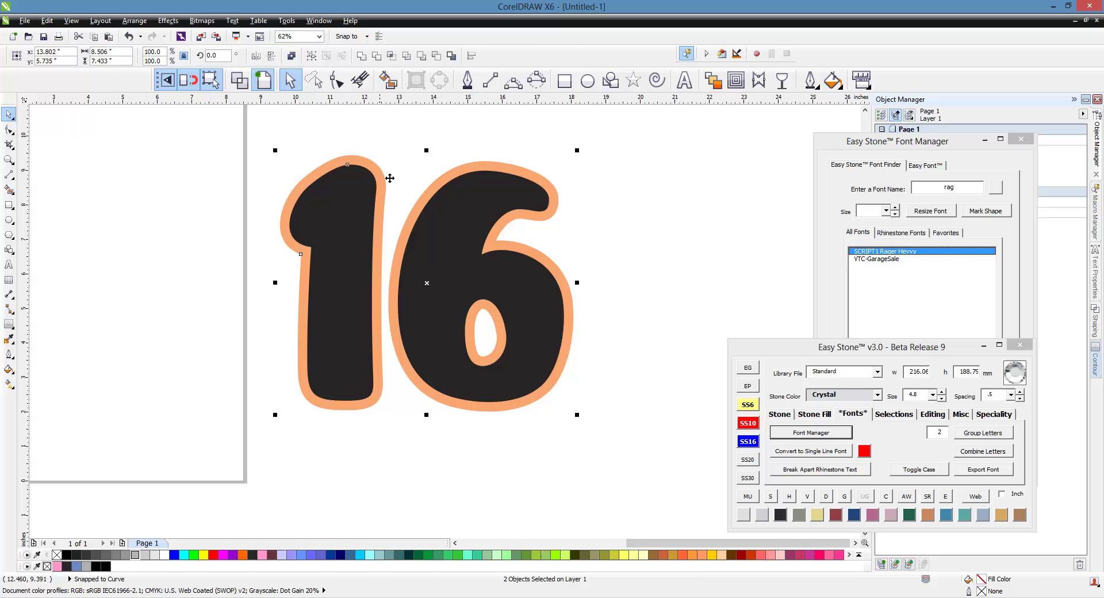
pyautogui.click(613, 230)
# Try placing Crystal SS16 stones along the orange 7 mm outline around the 16 and check their distance from the black digits.
pyautogui.click(557, 207)
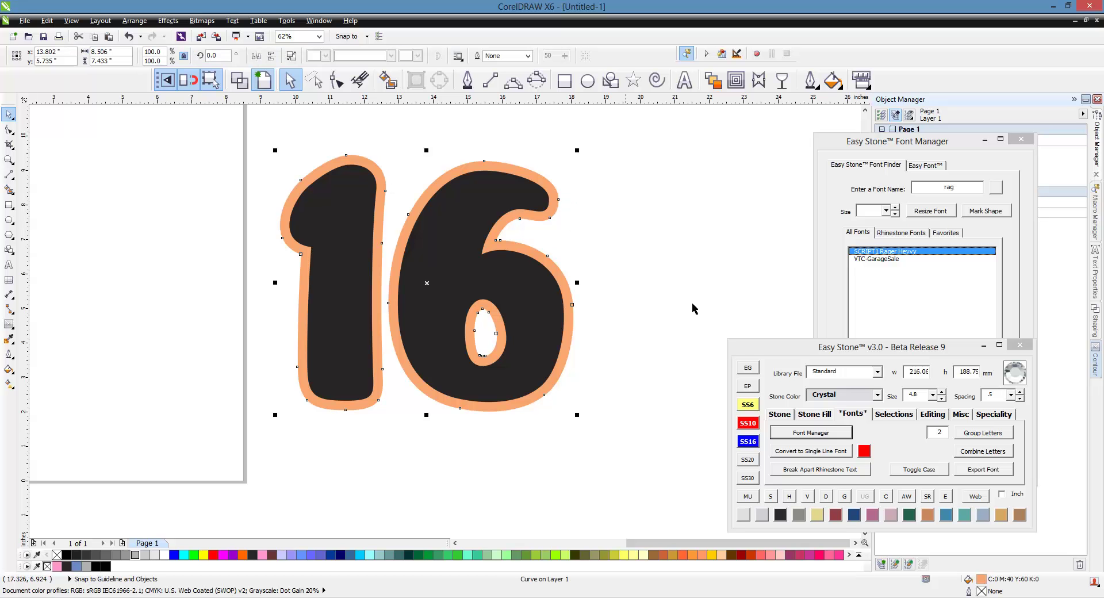
pyautogui.click(782, 415)
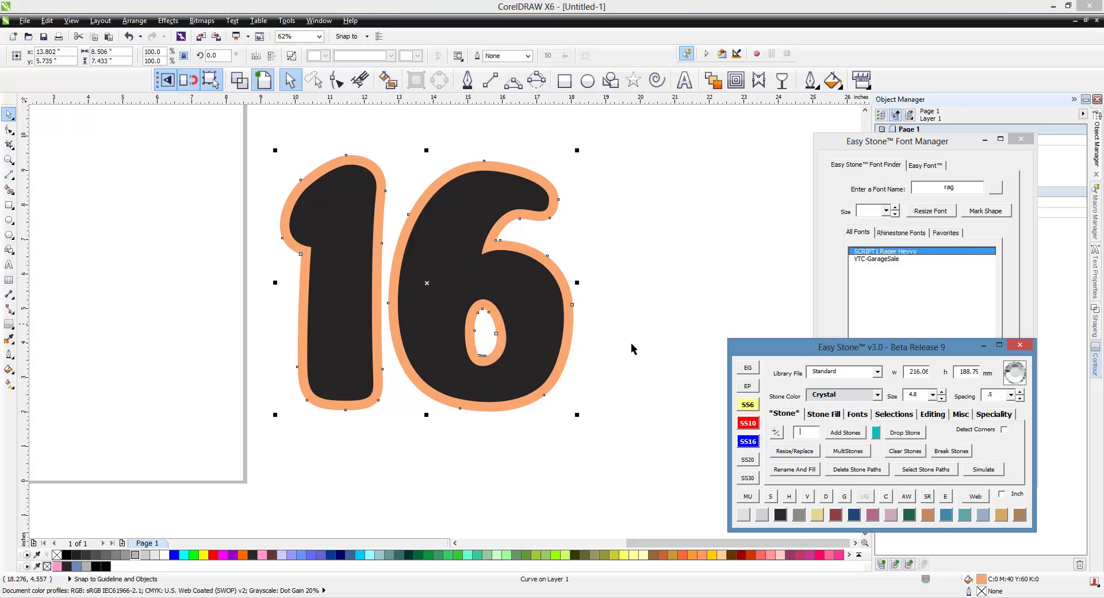
pyautogui.click(845, 432)
pyautogui.scroll(2, 572, 300)
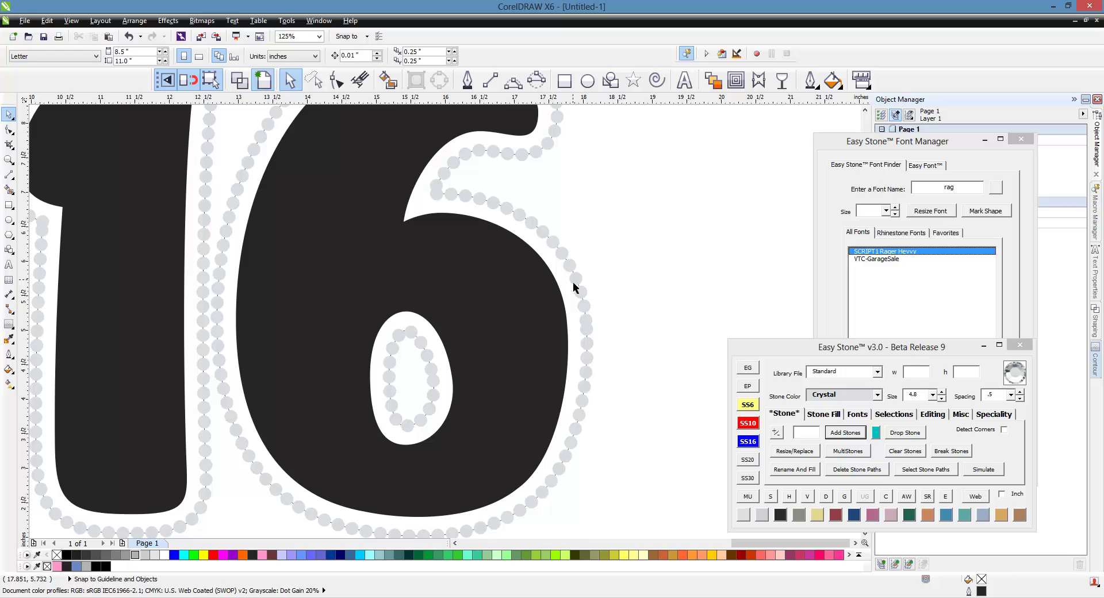
pyautogui.scroll(-2, 619, 328)
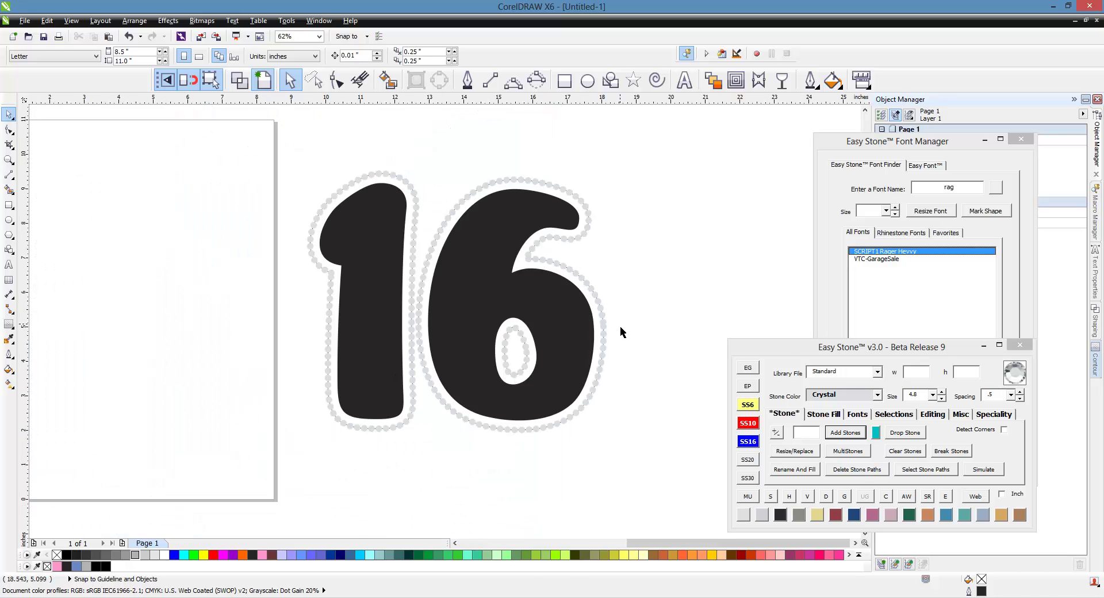
# Undo the stones and the 7 mm contour, and add a one-step outside contour with a 3.5 mm offset to the black 16.
pyautogui.hotkey('ctrl', 'z')
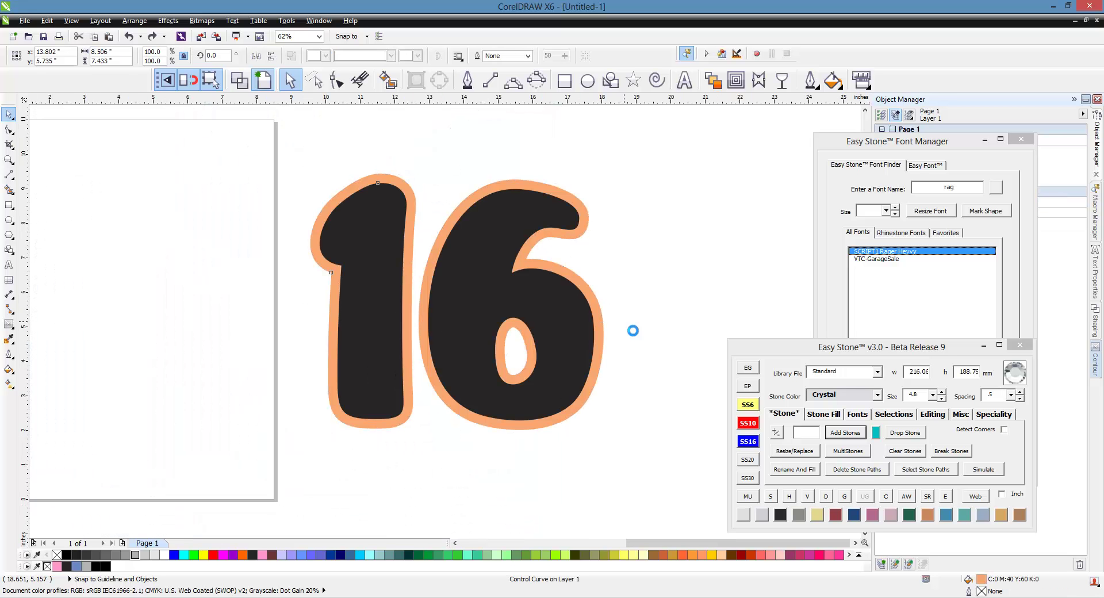
pyautogui.hotkey('ctrl', 'z')
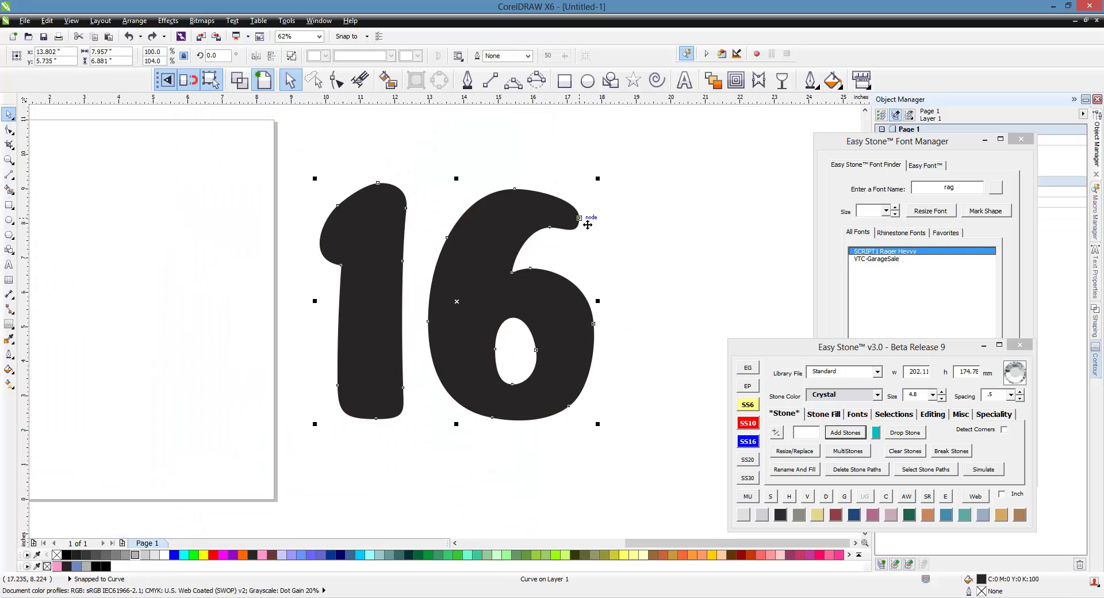
pyautogui.click(735, 80)
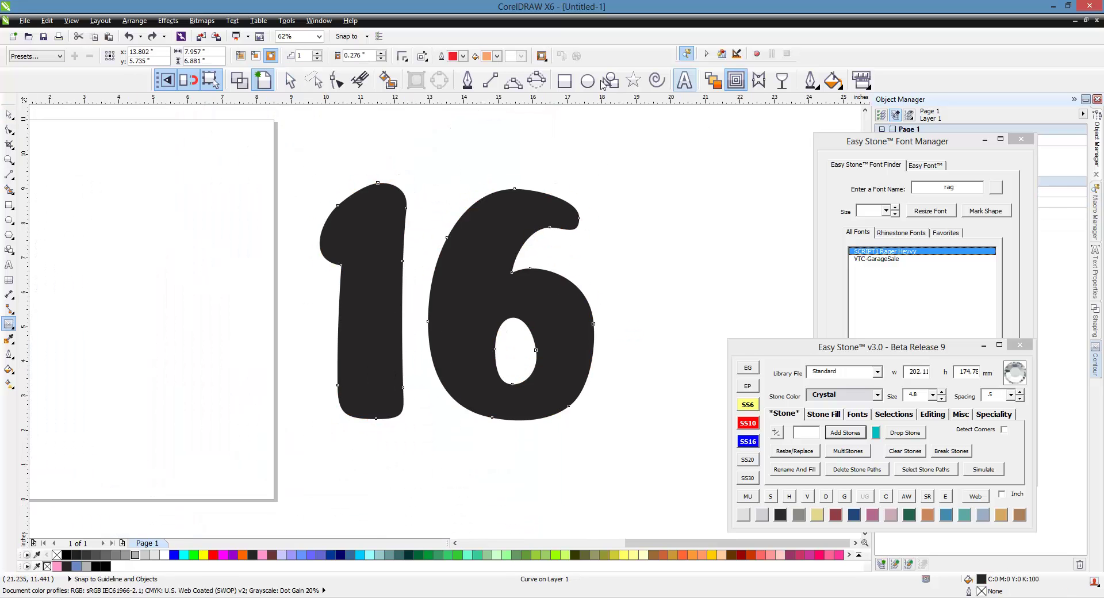
pyautogui.doubleClick(371, 60)
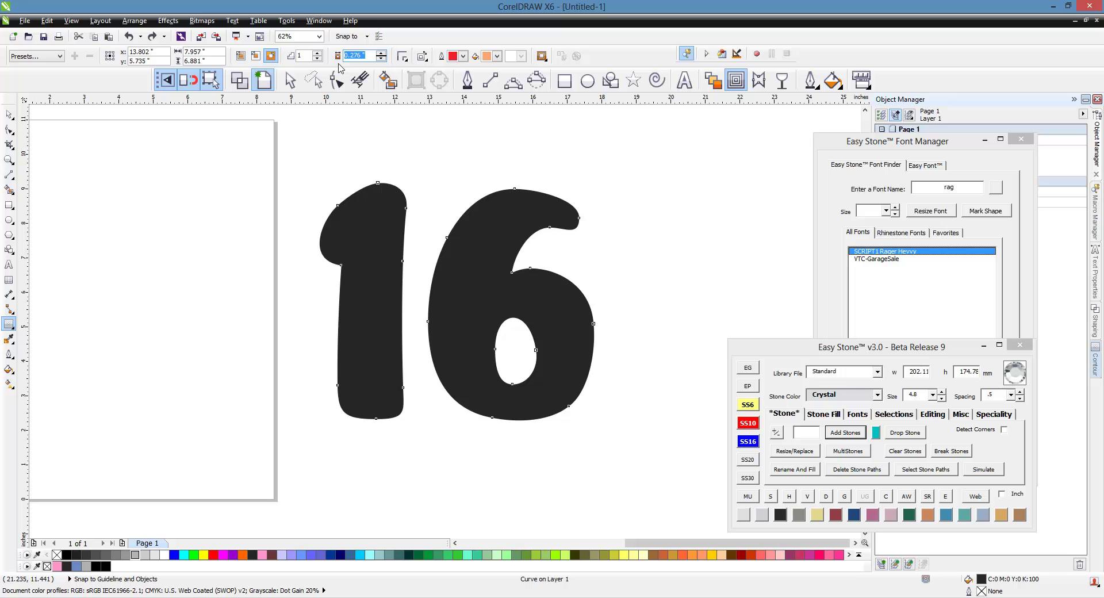
pyautogui.write('3.5mm')
pyautogui.press('Return')
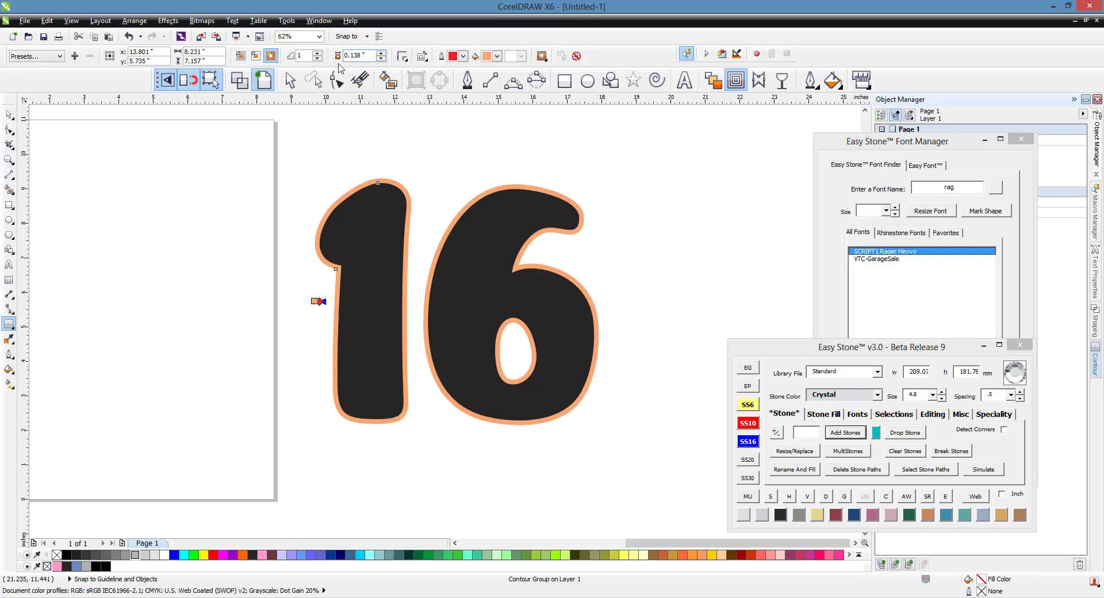
# Break the 3.5 mm contour group apart so the orange outline is separate from the black 16, and deselect both objects.
pyautogui.rightClick(590, 296)
pyautogui.click(632, 311)
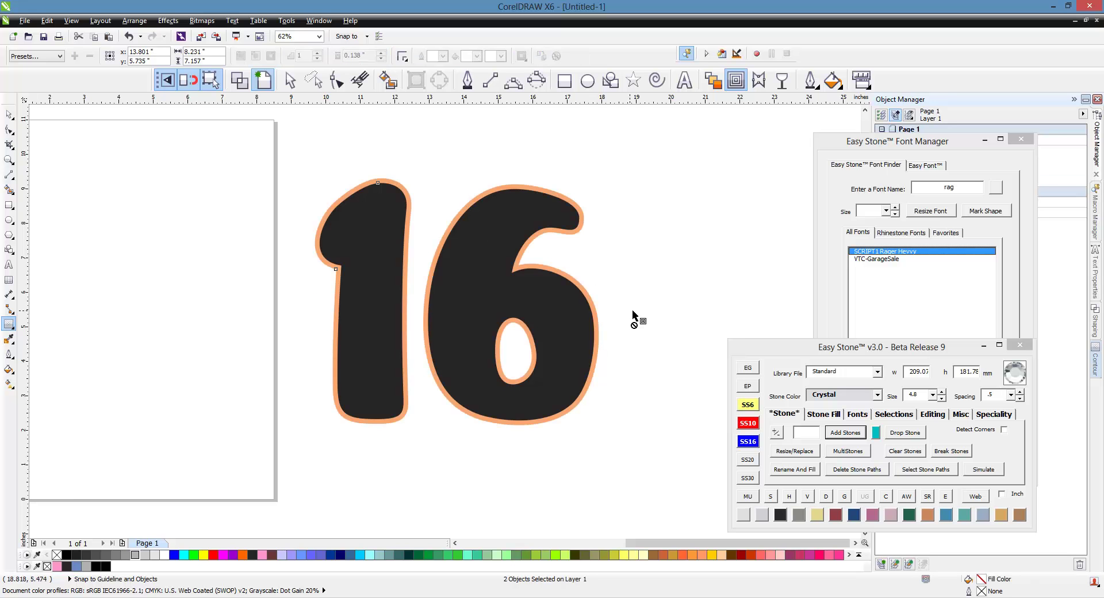
pyautogui.click(8, 114)
pyautogui.click(198, 161)
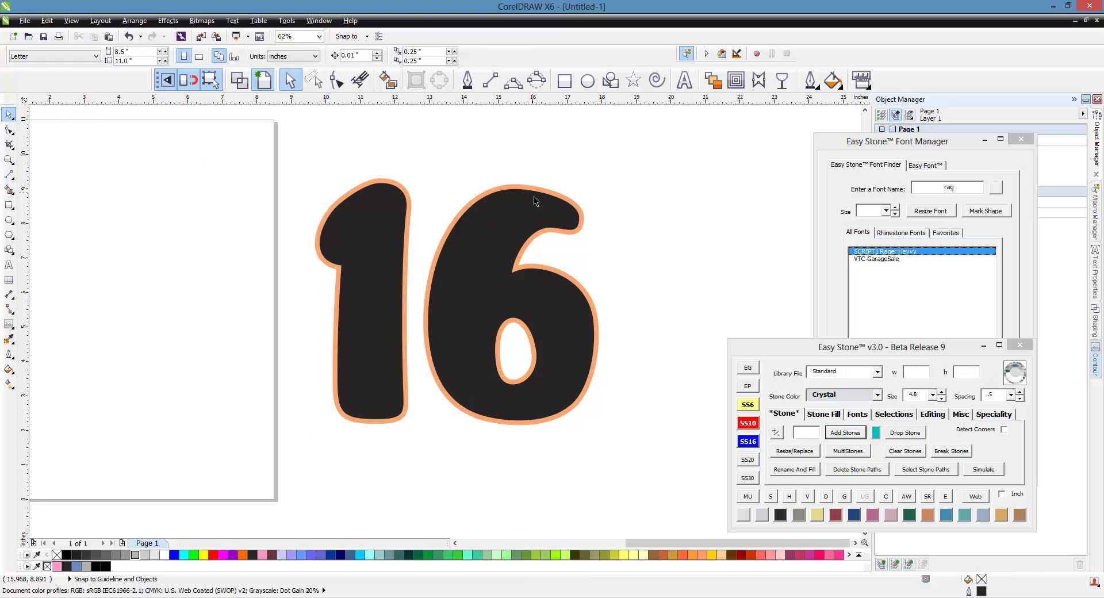
# Try adding Crystal SS16 stones along the 3.5 mm outline, inspect them at the curves and inner corners, and undo the stones.
pyautogui.click(549, 200)
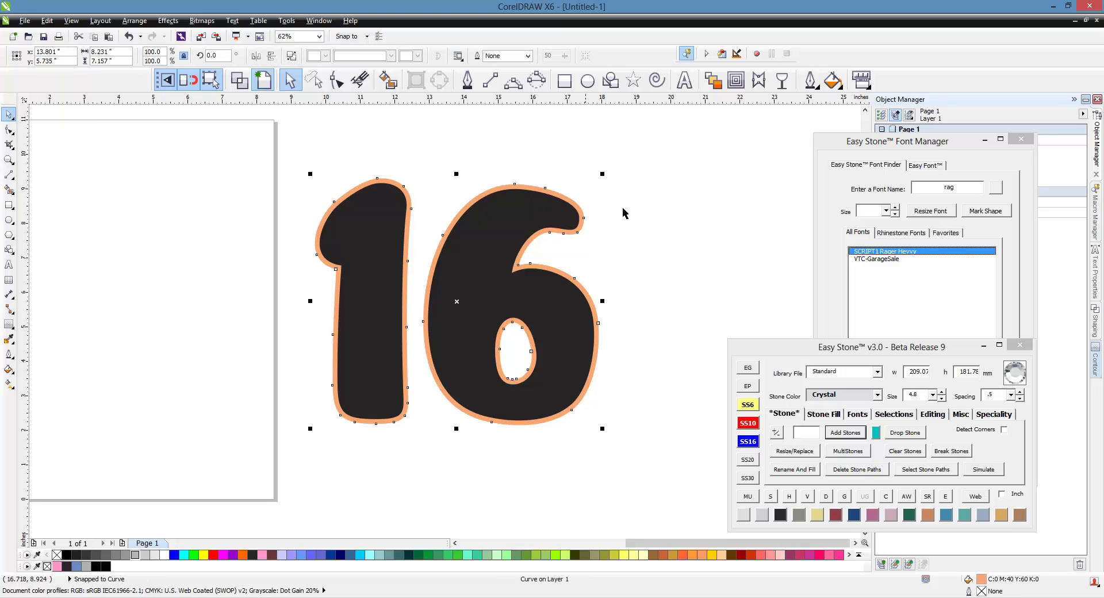
pyautogui.click(840, 432)
pyautogui.click(692, 282)
pyautogui.scroll(5, 603, 270)
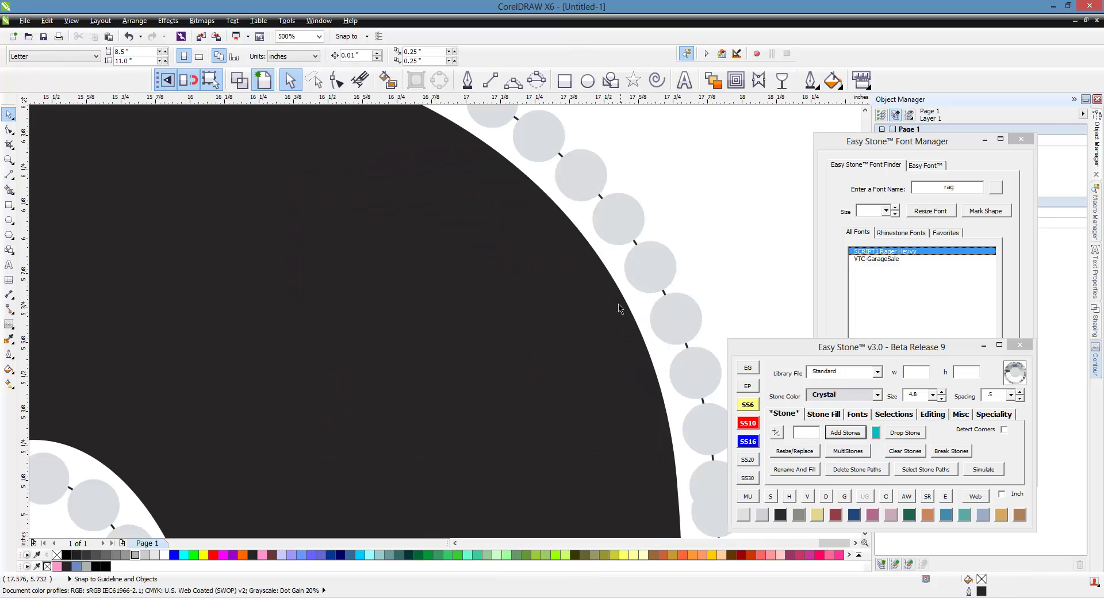
pyautogui.scroll(-3, 630, 281)
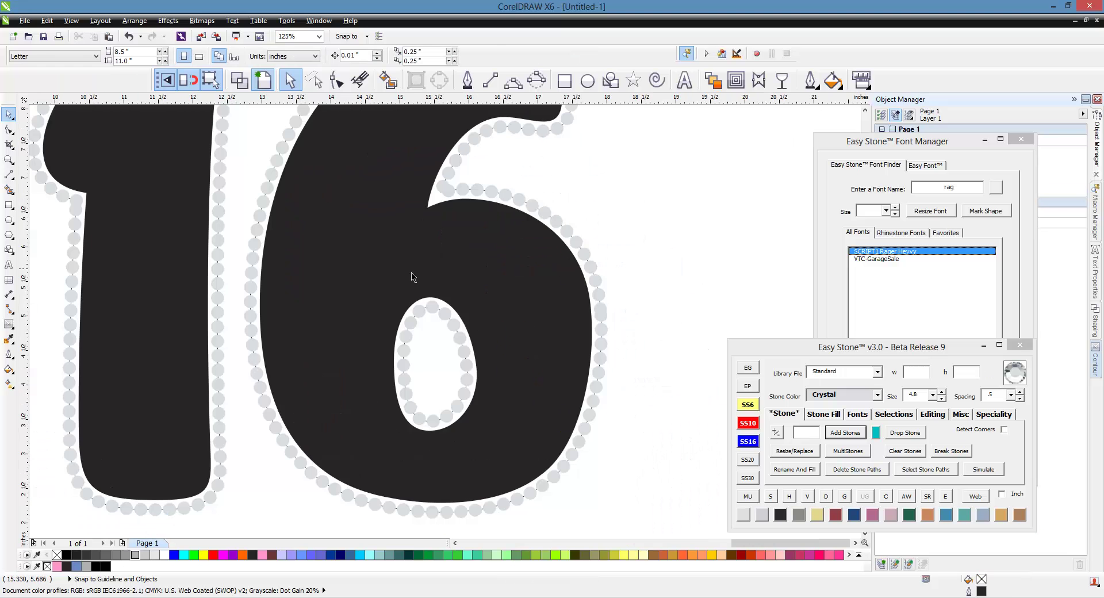
pyautogui.scroll(-1, 497, 475)
pyautogui.scroll(5, 434, 311)
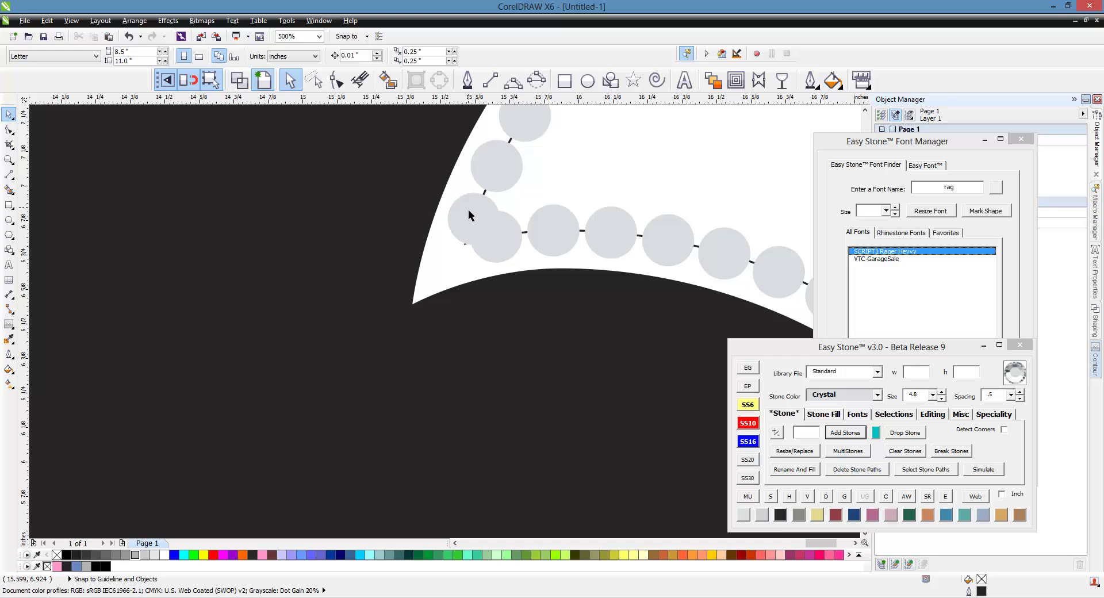
pyautogui.scroll(-4, 460, 216)
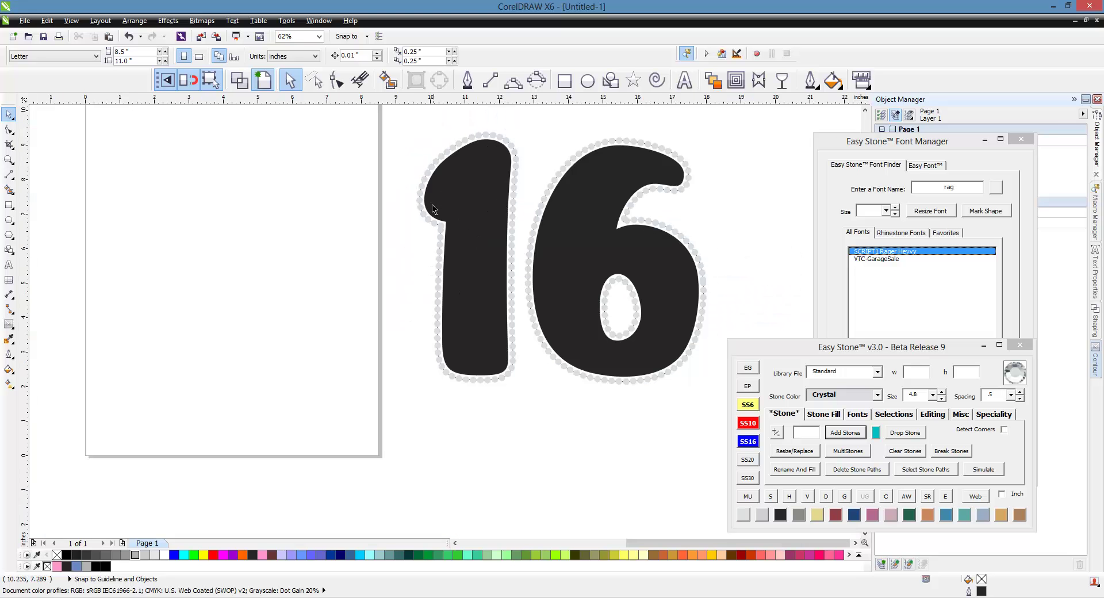
pyautogui.scroll(4, 434, 209)
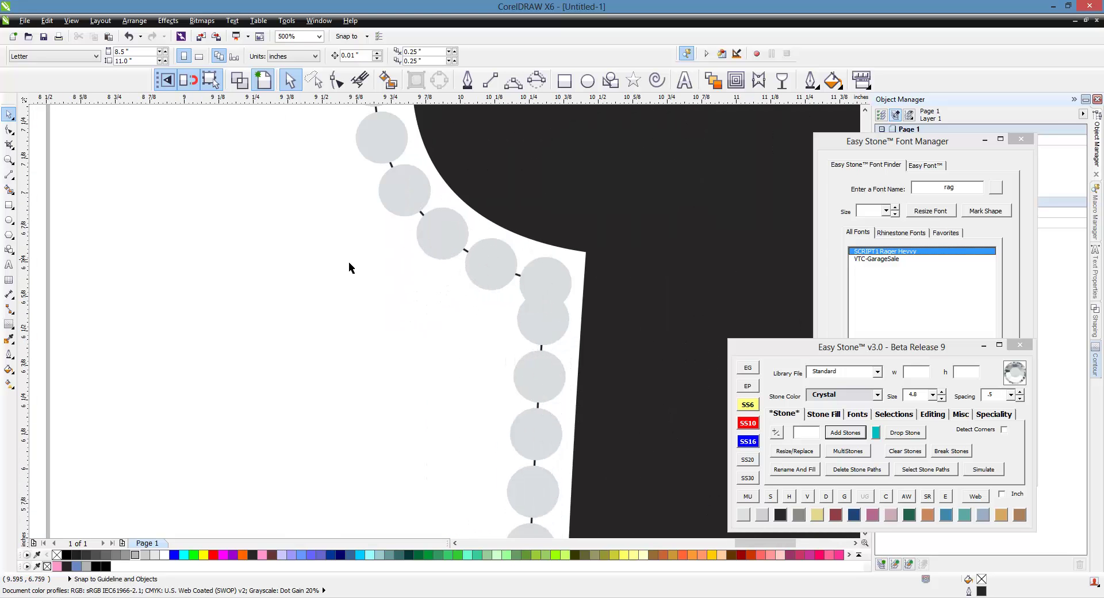
pyautogui.scroll(-4, 351, 267)
pyautogui.hotkey('ctrl', 'z')
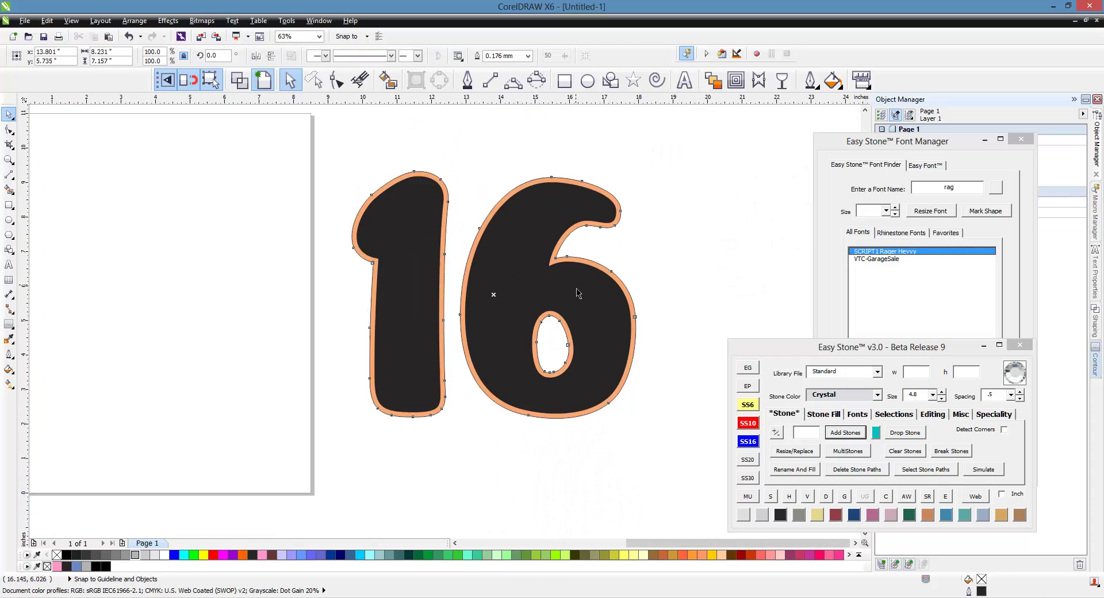
# Add a one-step outside contour to the orange outline with a 3.5 mm offset and a crimson fill.
pyautogui.click(713, 246)
pyautogui.scroll(1, 638, 280)
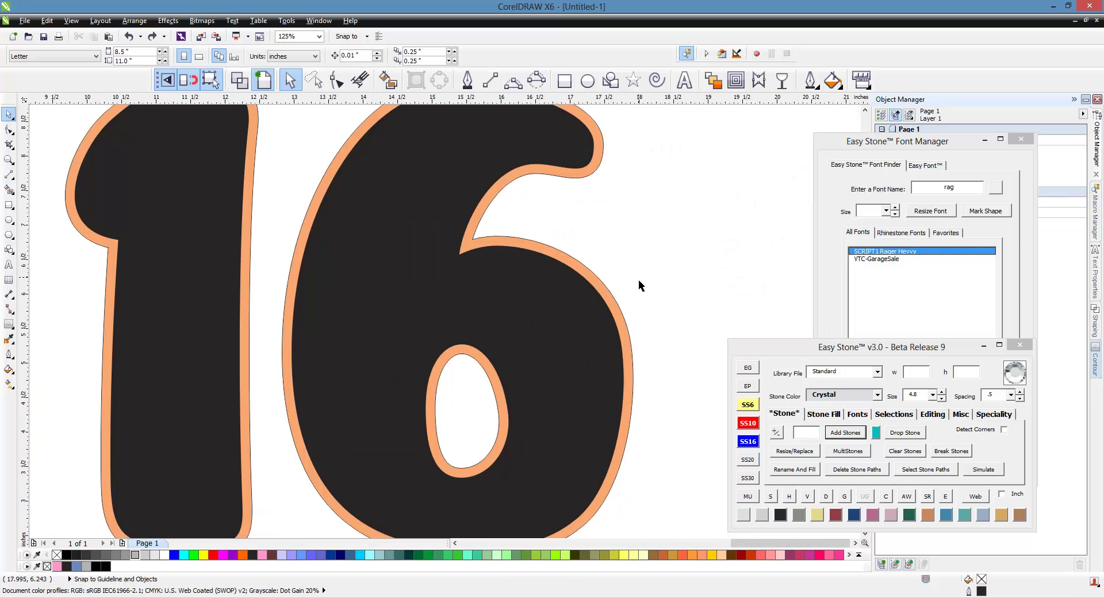
pyautogui.click(581, 312)
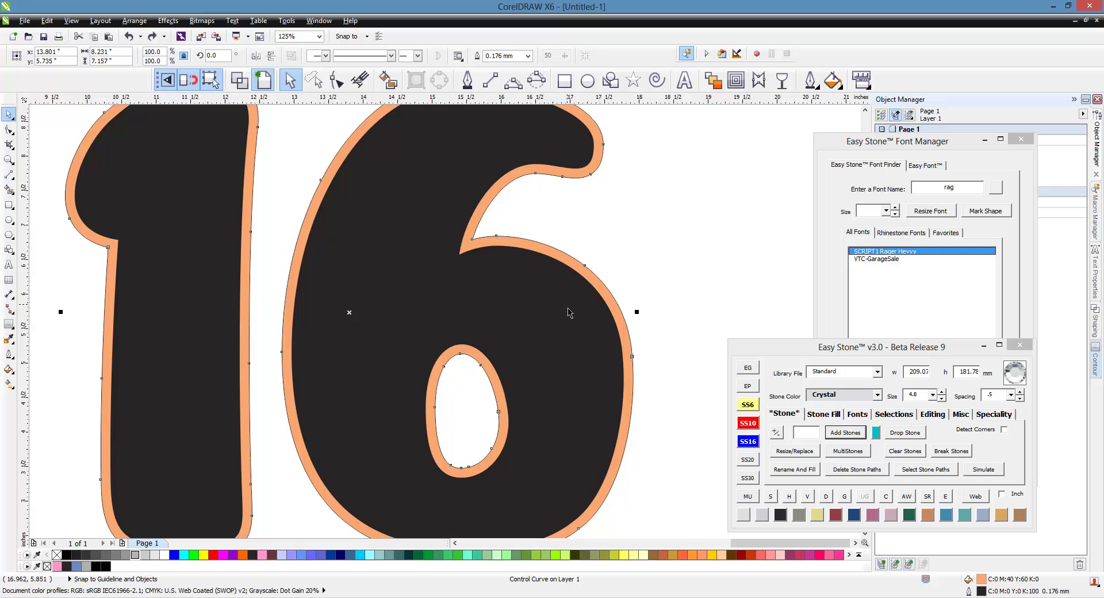
pyautogui.scroll(-1, 568, 313)
pyautogui.scroll(1, 567, 313)
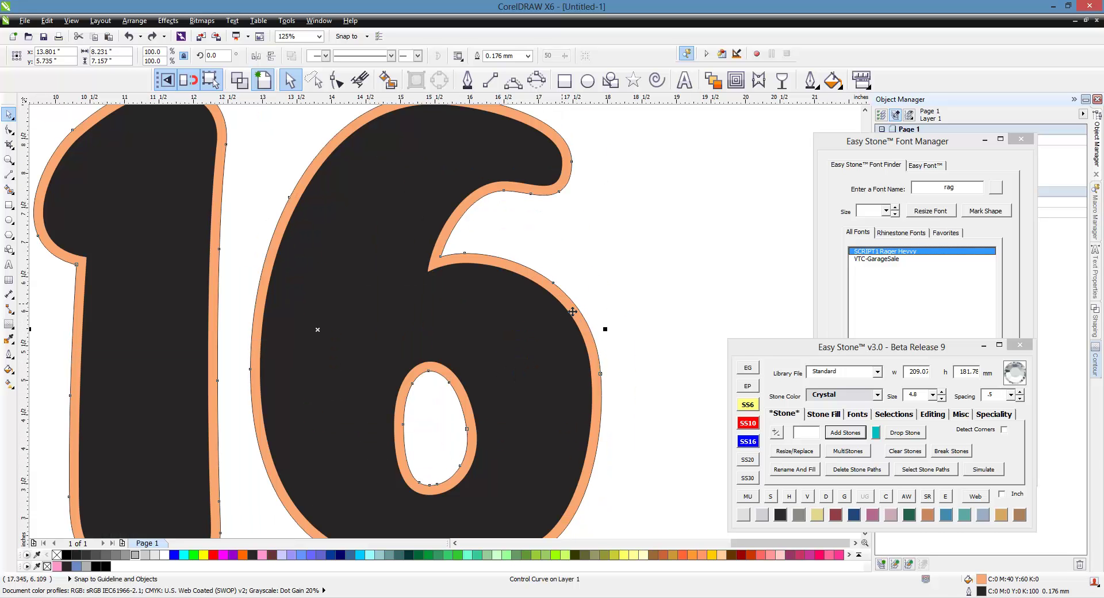
pyautogui.click(736, 80)
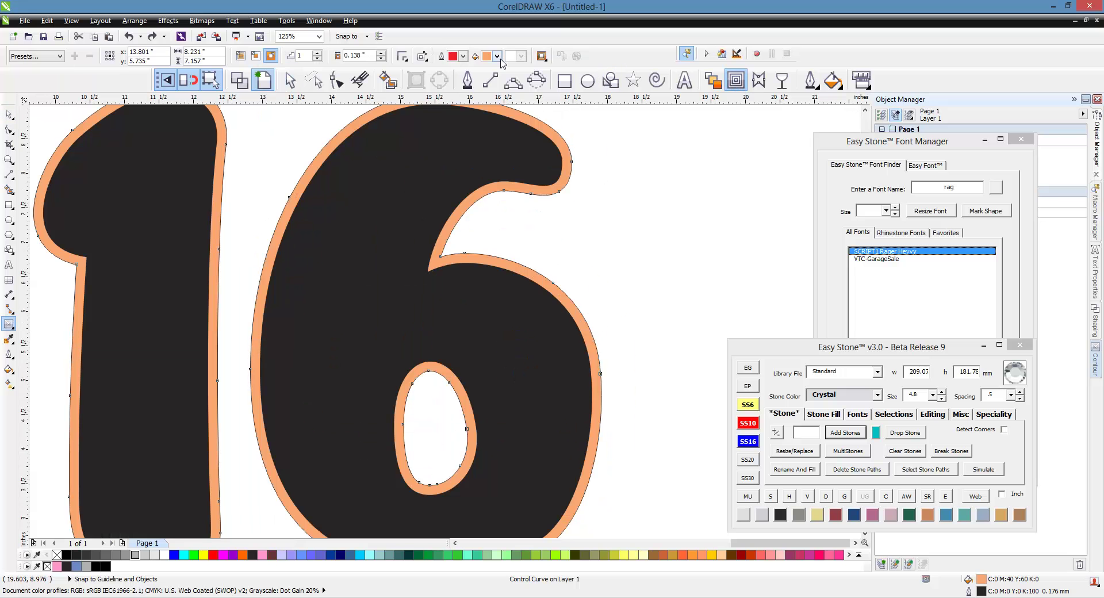
pyautogui.click(498, 56)
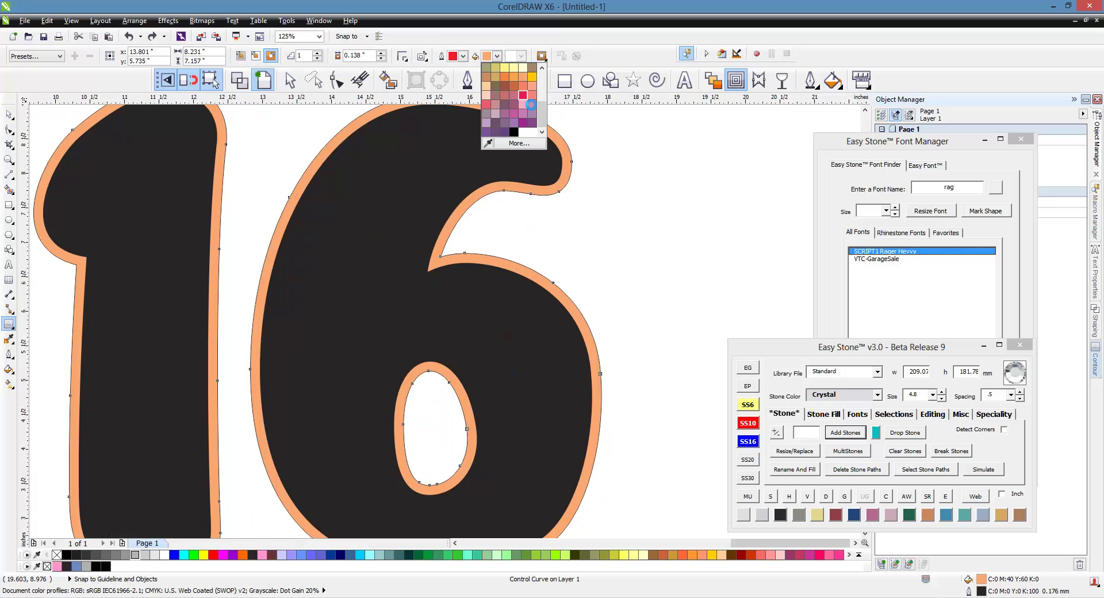
pyautogui.click(523, 95)
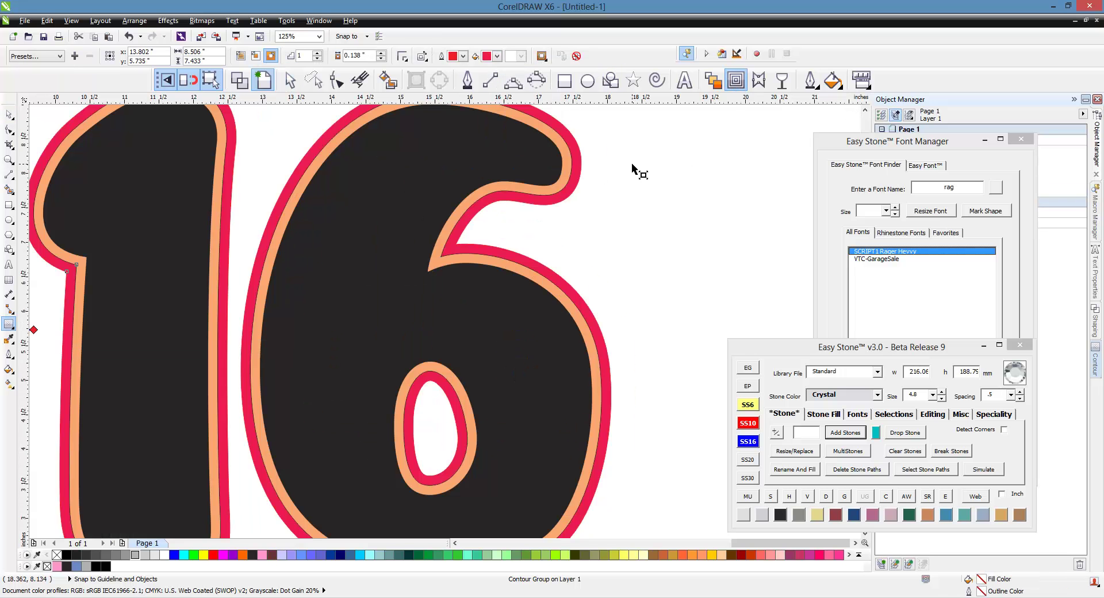
# Break the crimson contour group apart so the crimson shape is separate from the orange outline.
pyautogui.rightClick(576, 296)
pyautogui.click(642, 314)
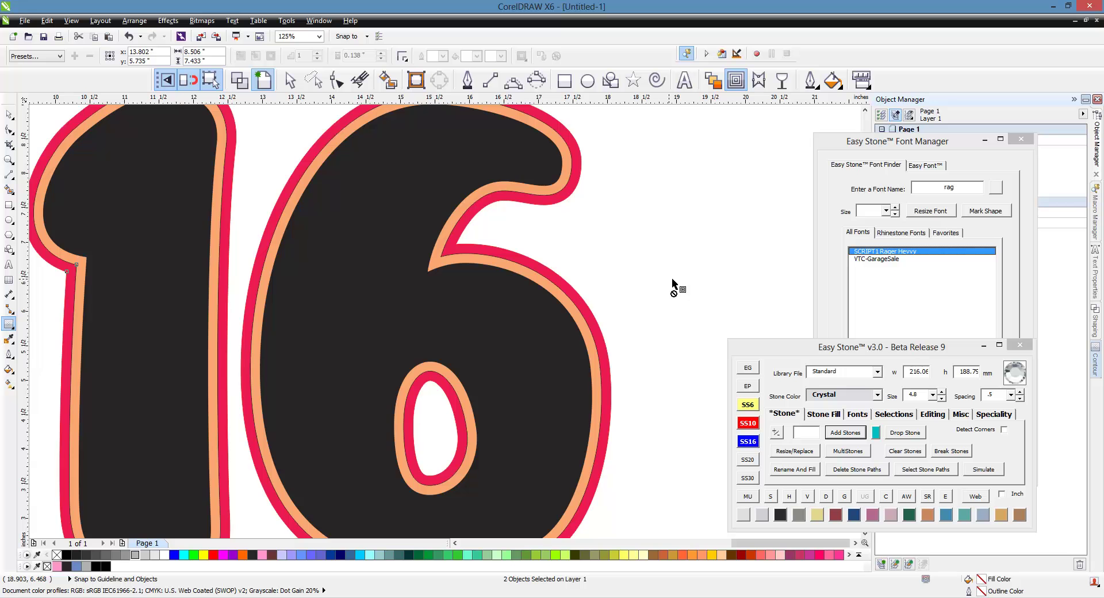
pyautogui.scroll(-2, 674, 285)
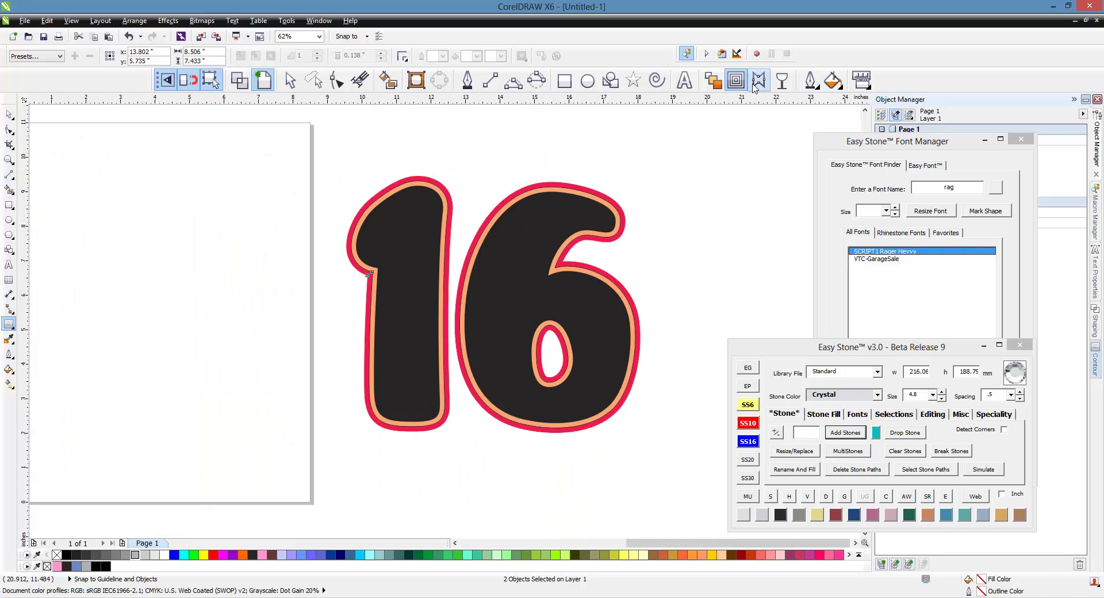
# Add a one-step outside contour with a mauve pink fill to the crimson outline and set its offset to 5 mm.
pyautogui.click(612, 205)
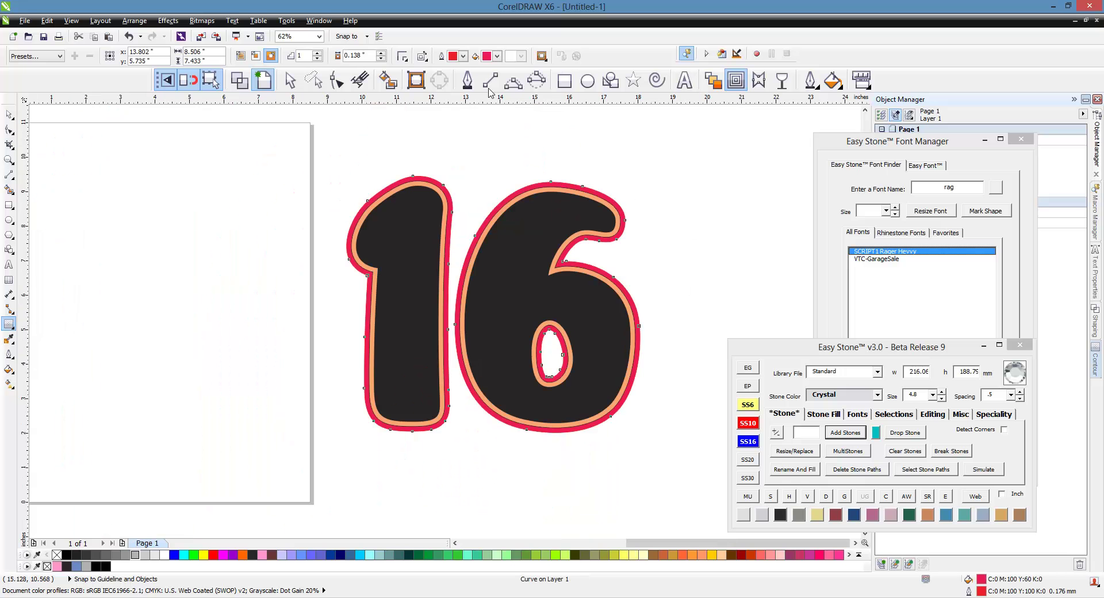
pyautogui.click(496, 56)
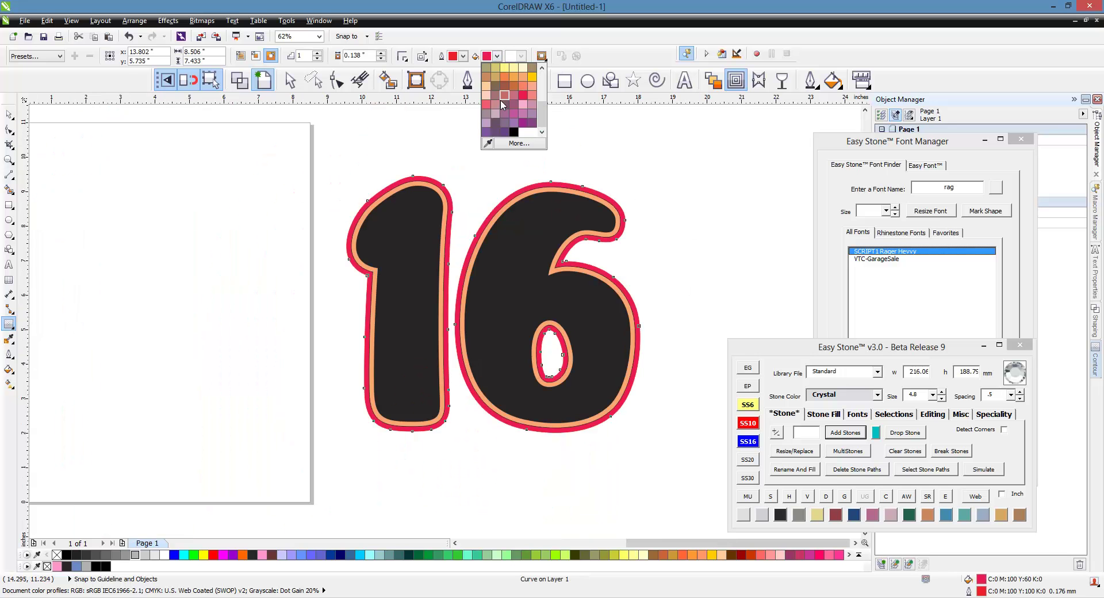
pyautogui.click(529, 107)
pyautogui.scroll(2, 605, 223)
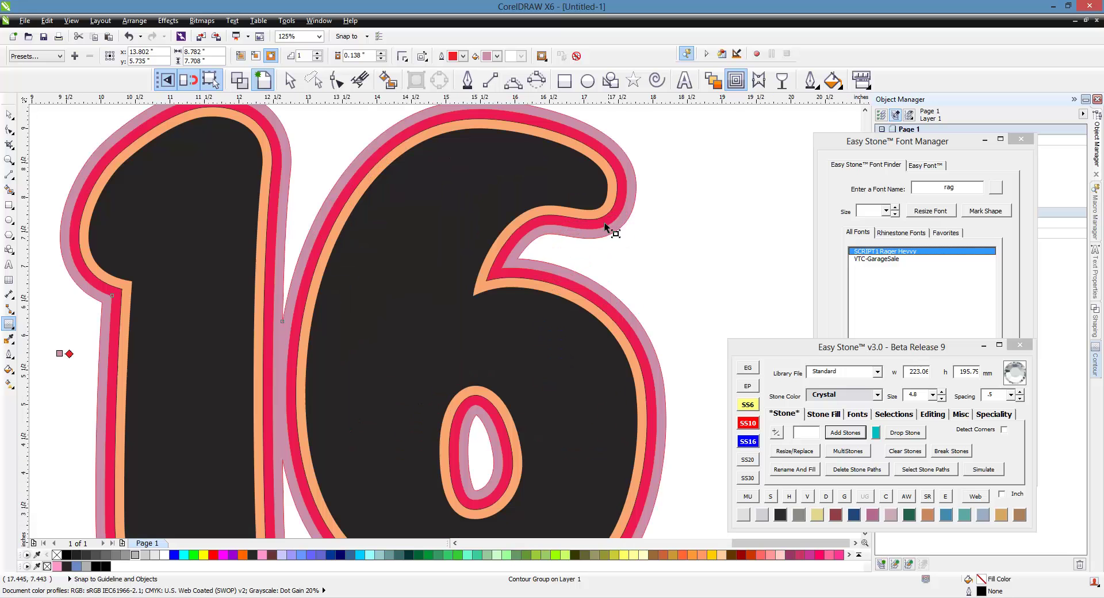
pyautogui.doubleClick(371, 56)
pyautogui.write('5mm')
pyautogui.press('Return')
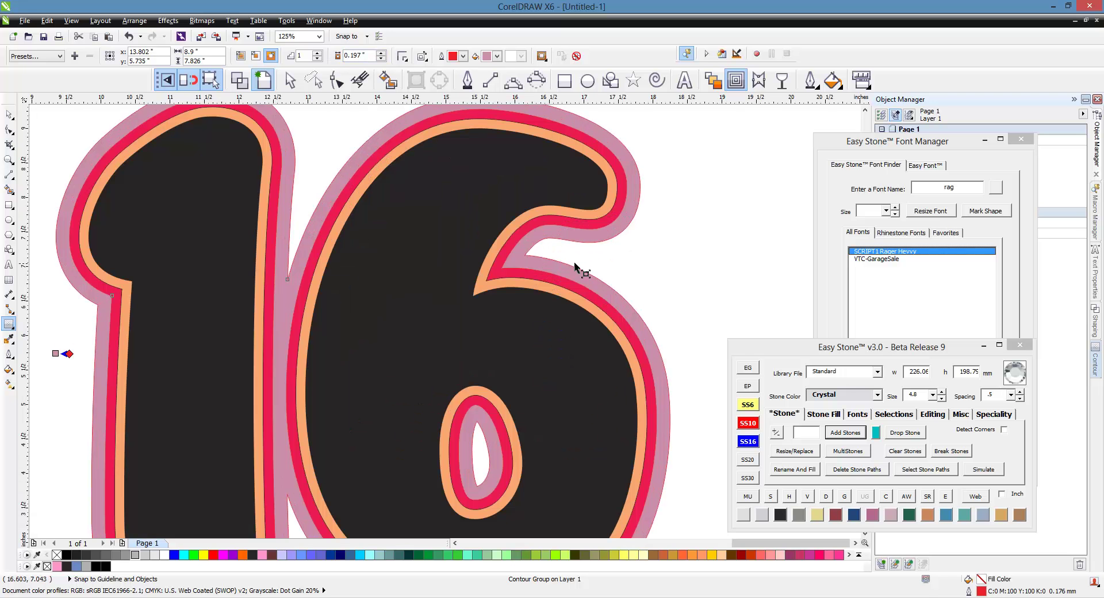
# Break the 5 mm pink contour group apart, deselect everything, and compare the layered 16 with the 'Class of 17' sample.
pyautogui.rightClick(633, 204)
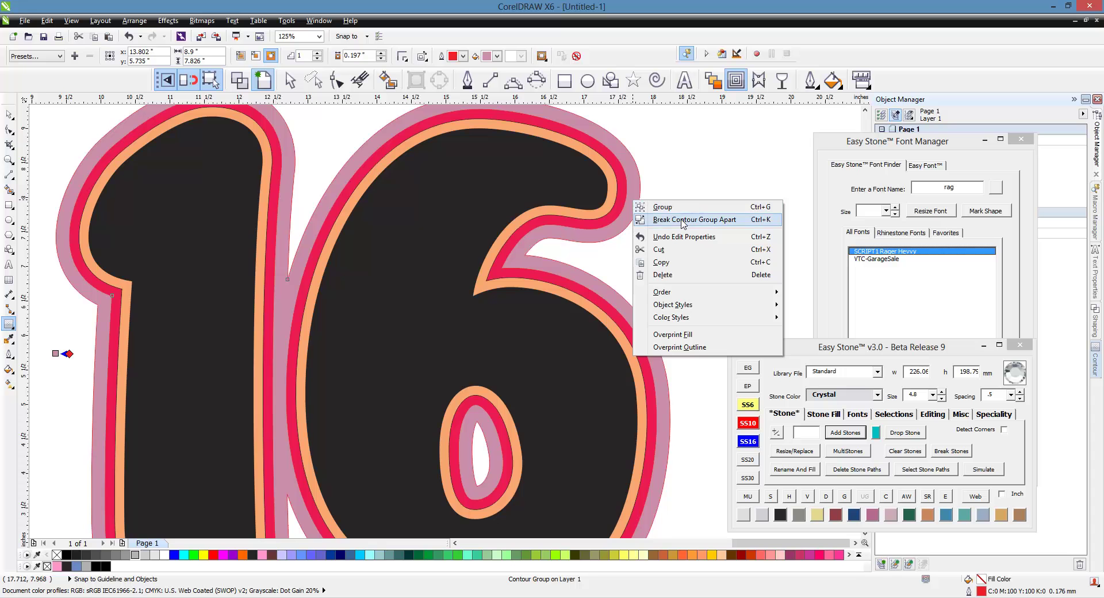
pyautogui.click(685, 229)
pyautogui.scroll(-2, 494, 221)
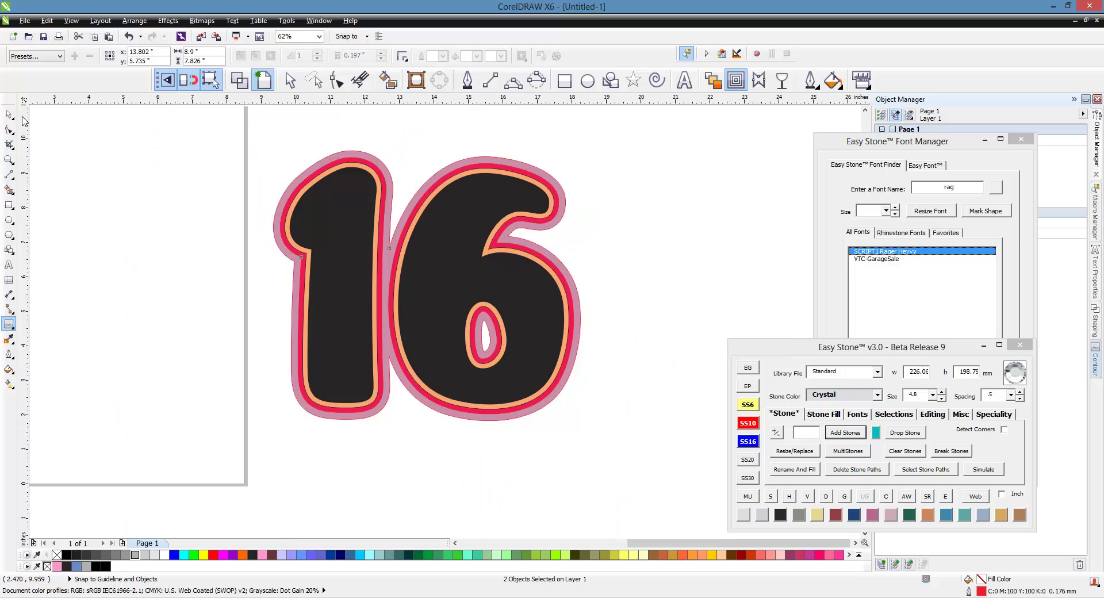
pyautogui.click(9, 115)
pyautogui.click(129, 186)
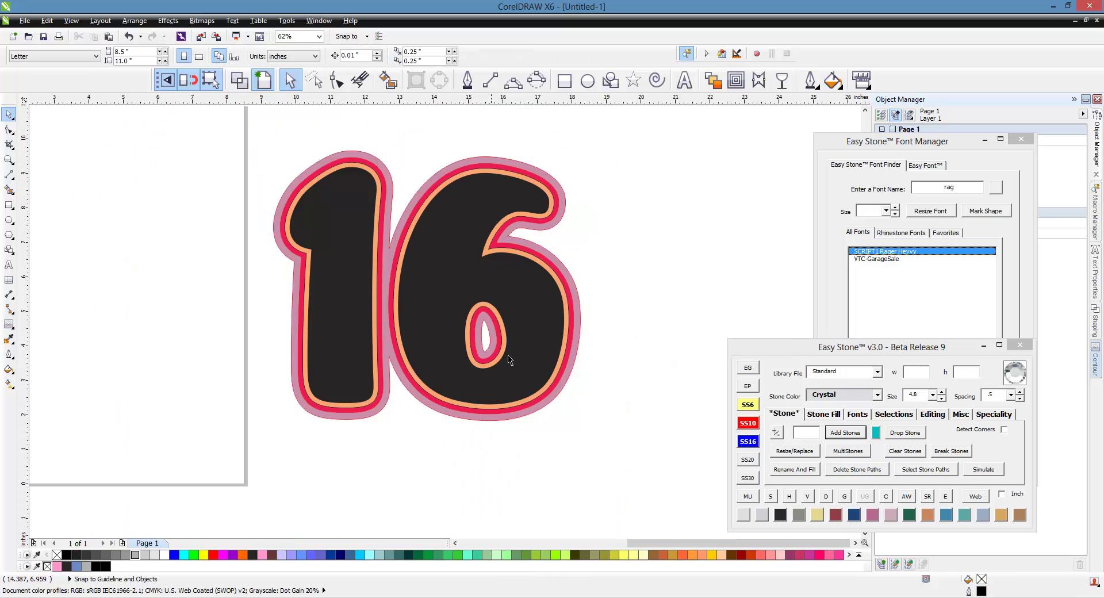
pyautogui.scroll(-3, 340, 382)
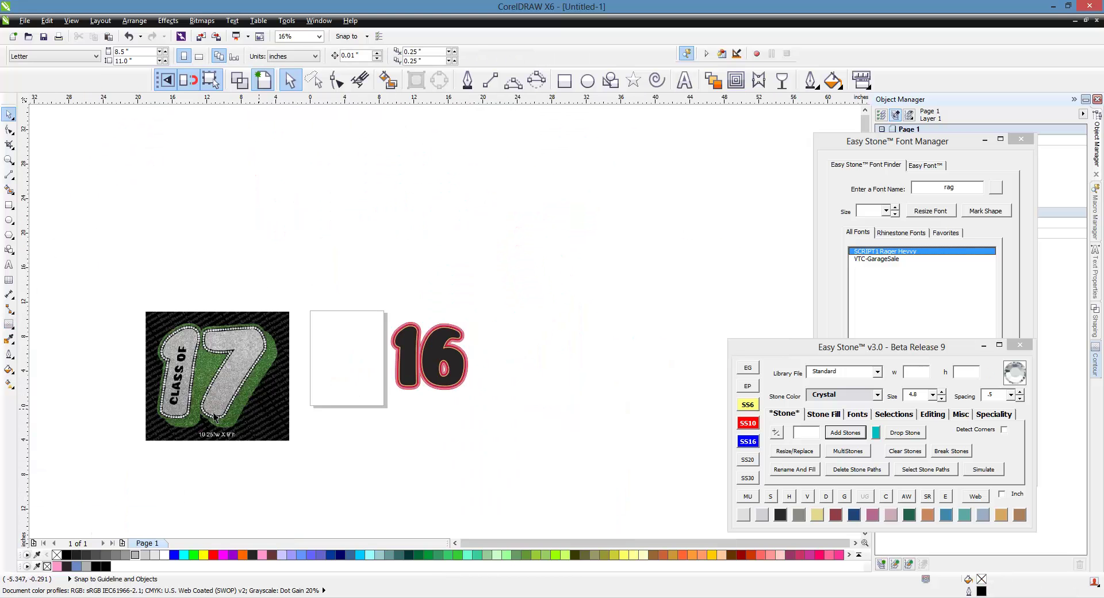
pyautogui.scroll(1, 180, 437)
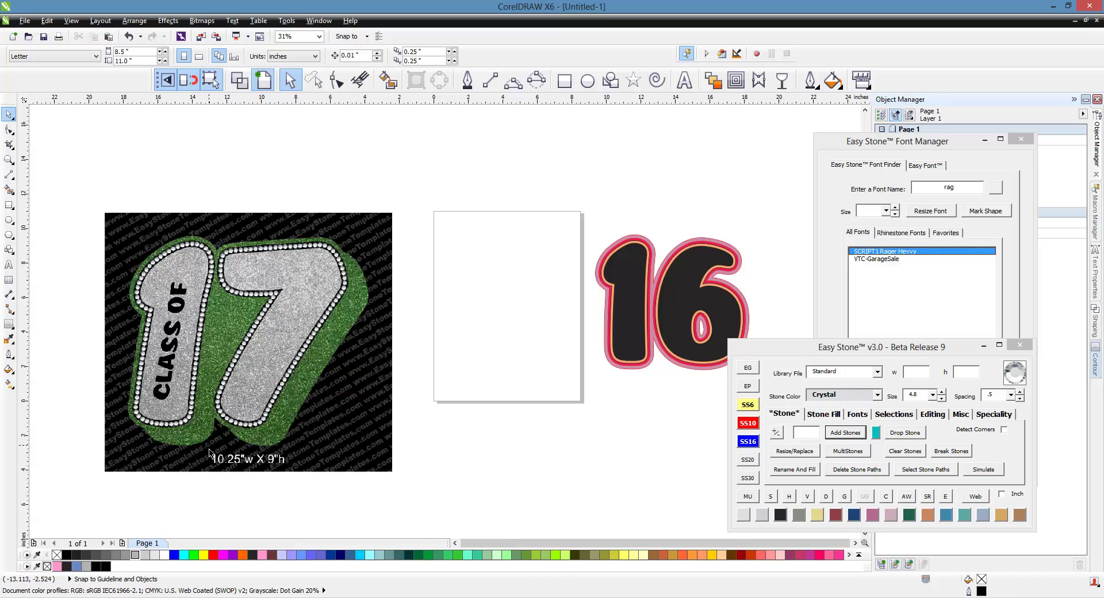
# Place a copy of the pink outline about 1 inch right of and 0.6 inch below the original, behind all other layers.
pyautogui.scroll(-1, 506, 315)
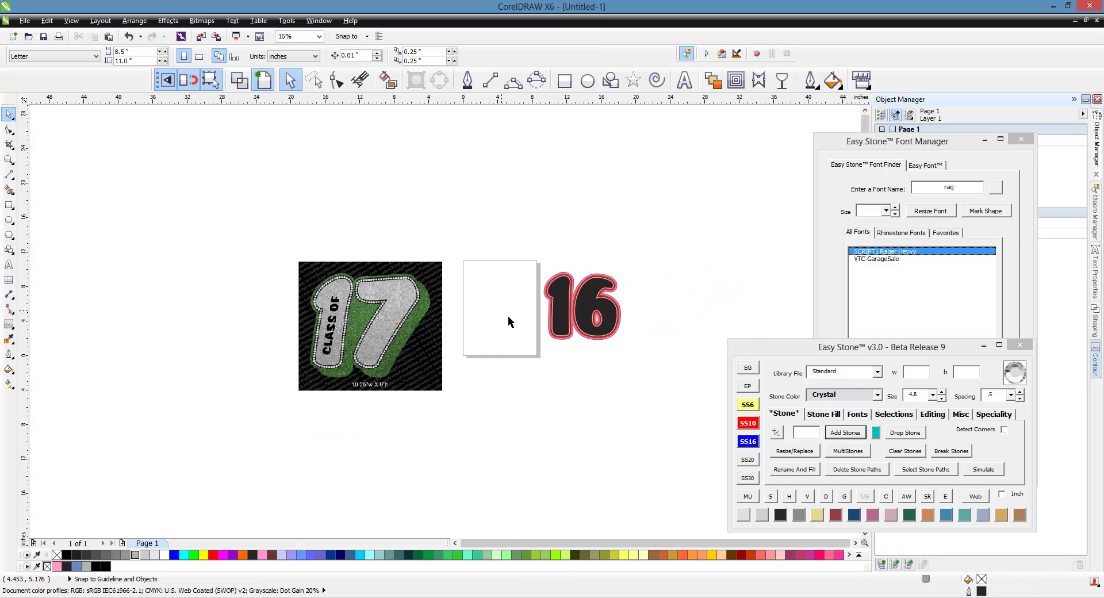
pyautogui.scroll(1, 627, 325)
pyautogui.scroll(3, 586, 327)
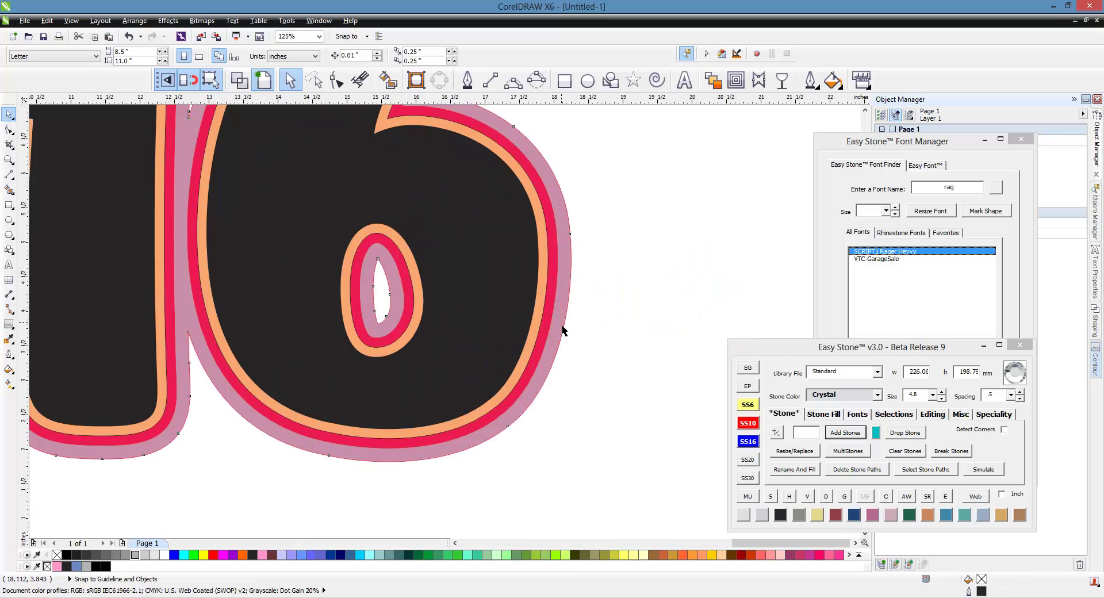
pyautogui.click(569, 330)
pyautogui.moveTo(569, 331); pyautogui.dragTo(638, 376)
pyautogui.scroll(-1, 584, 359)
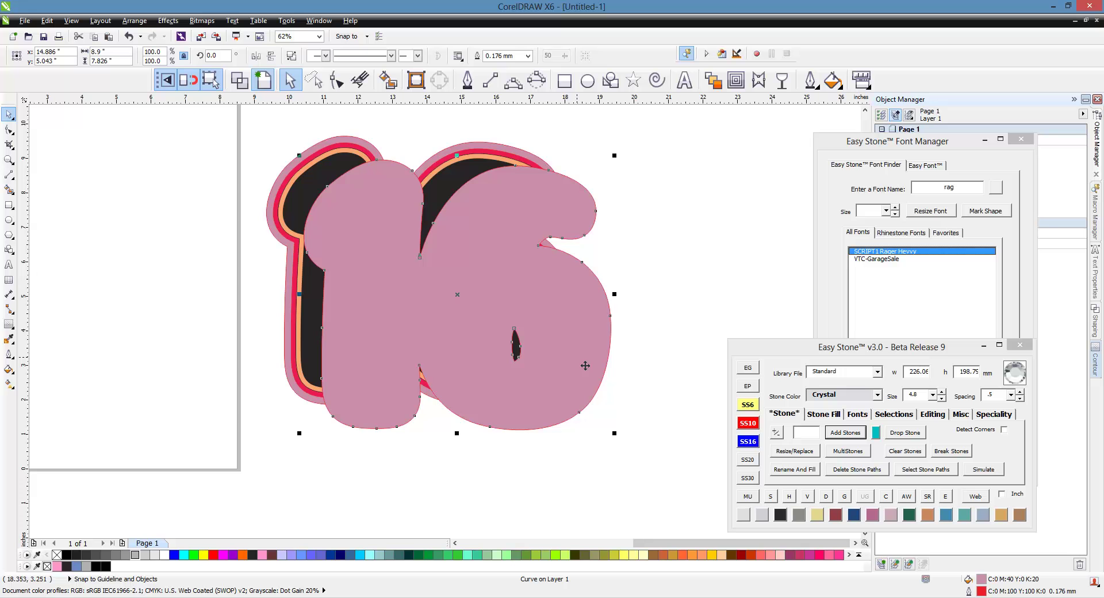
pyautogui.hotkey('shift', 'pagedown')
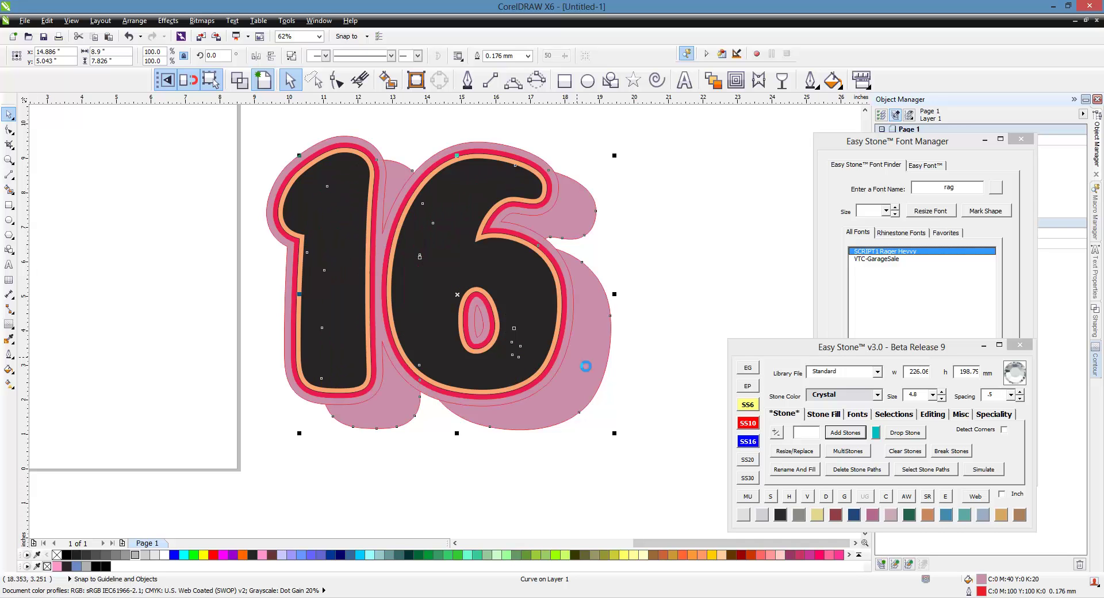
pyautogui.click(666, 423)
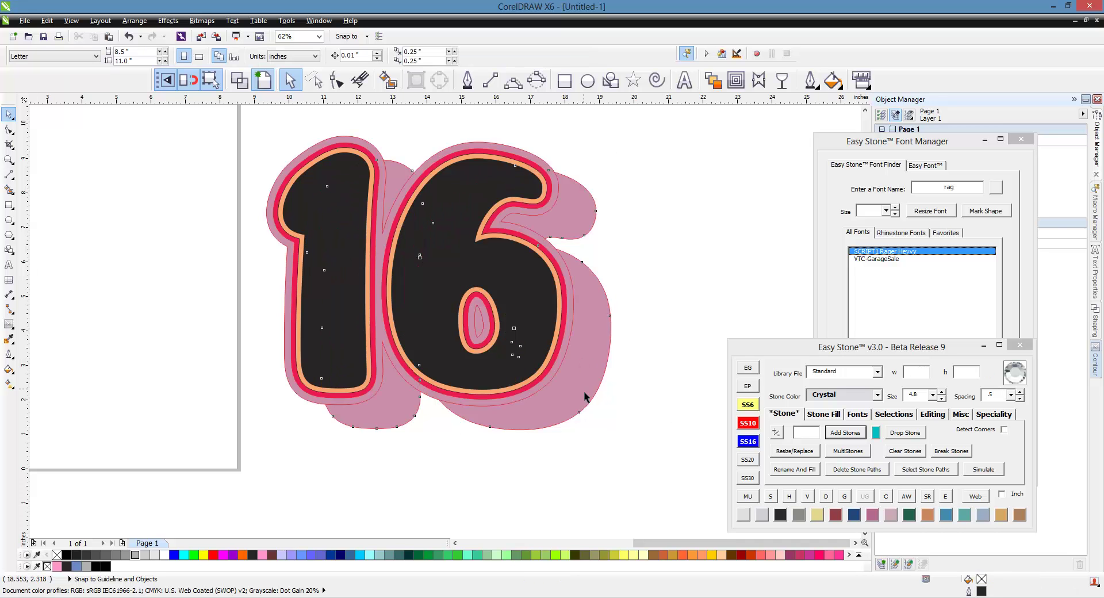
pyautogui.click(587, 396)
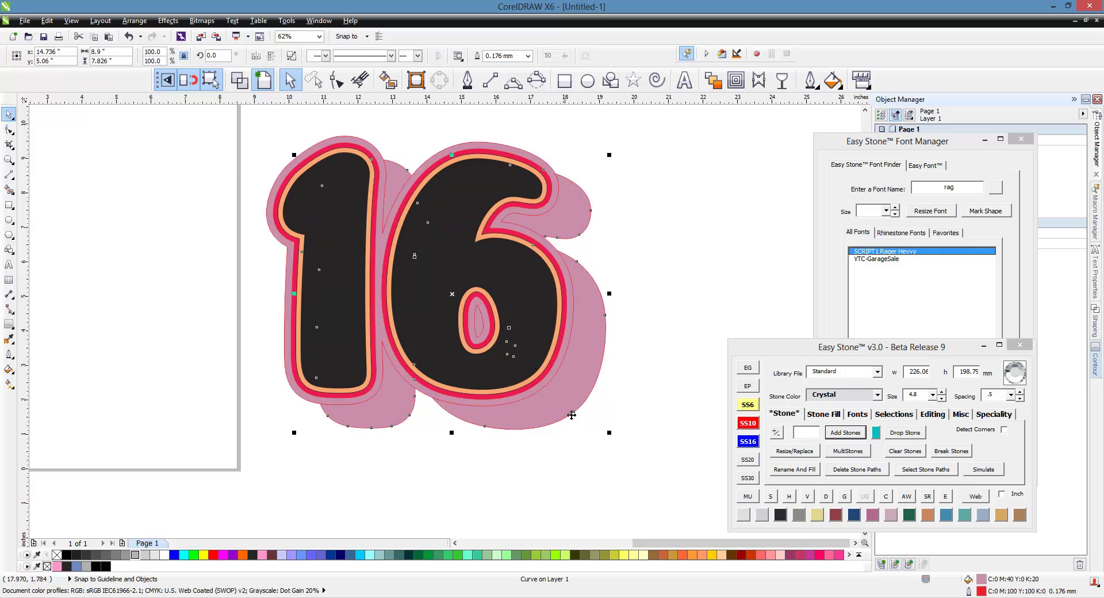
pyautogui.click(424, 429)
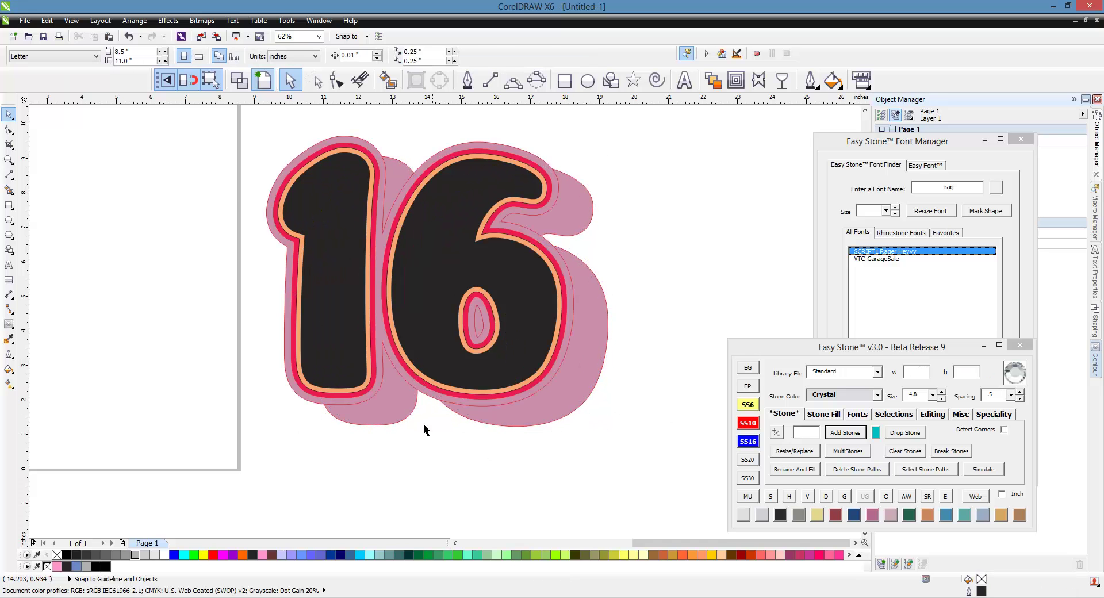
# Weld the two overlapping pink outlines into a single drop-shadow shape, using the 'Class of 17' sample as reference.
pyautogui.moveTo(231, 129); pyautogui.dragTo(684, 480)
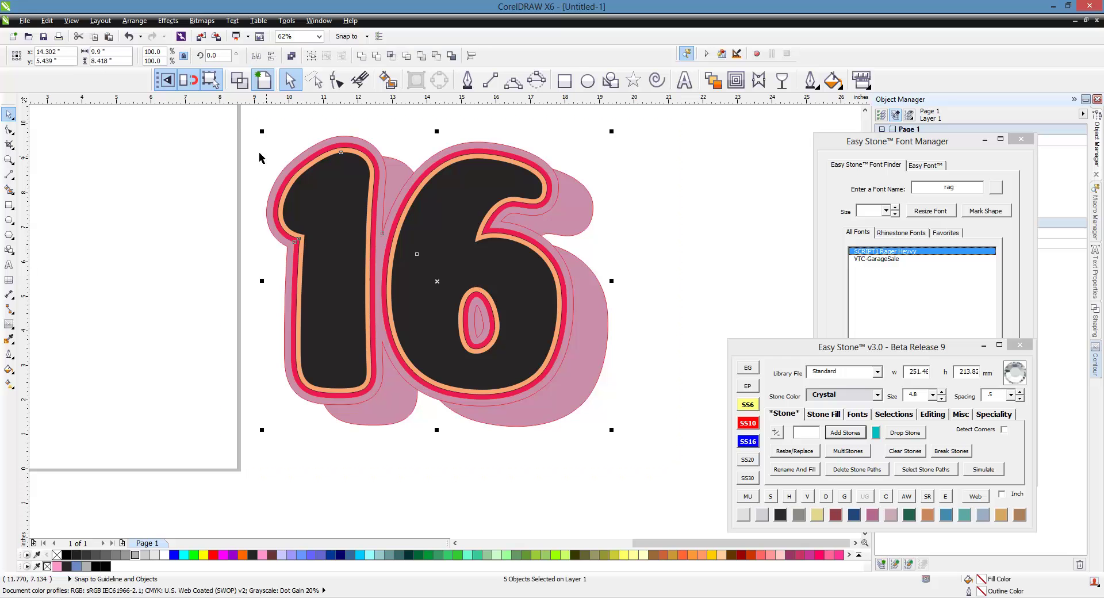
pyautogui.click(141, 231)
pyautogui.scroll(-3, 586, 389)
pyautogui.scroll(4, 249, 422)
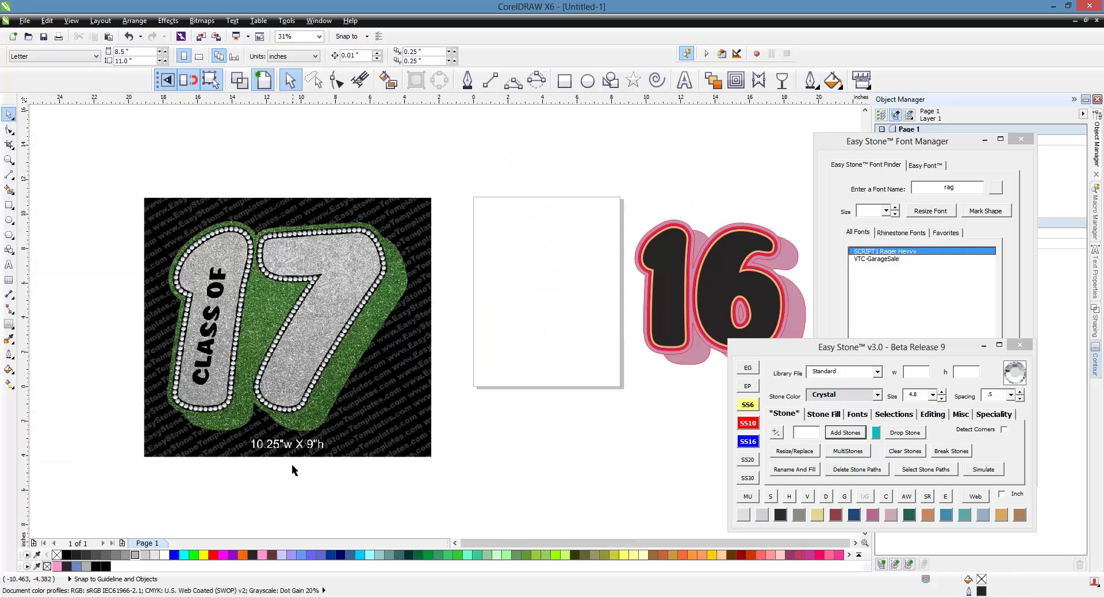
pyautogui.scroll(-4, 253, 426)
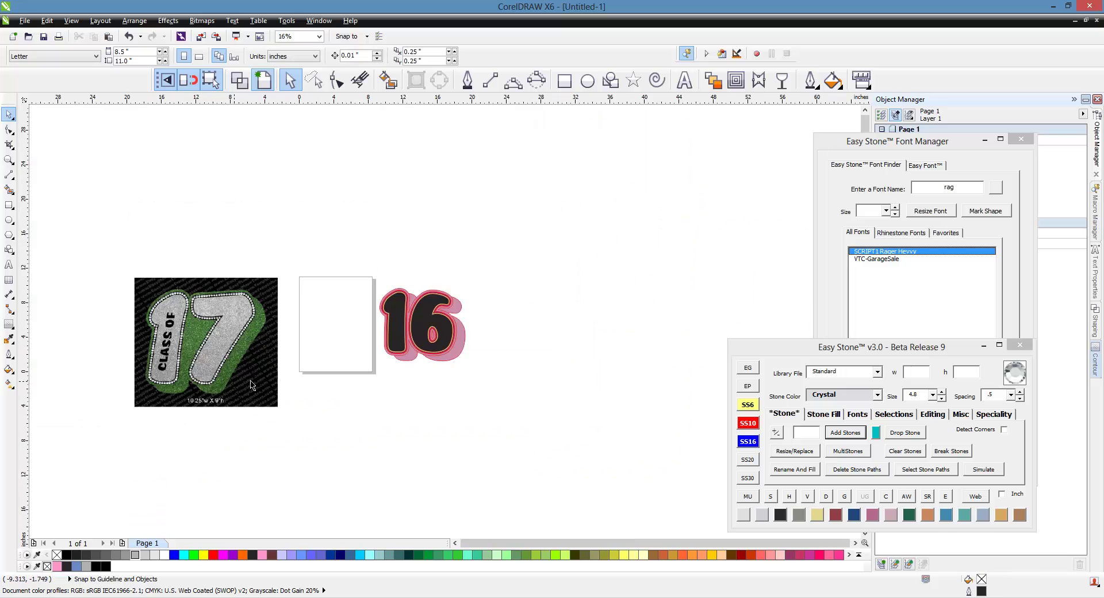
pyautogui.scroll(4, 452, 331)
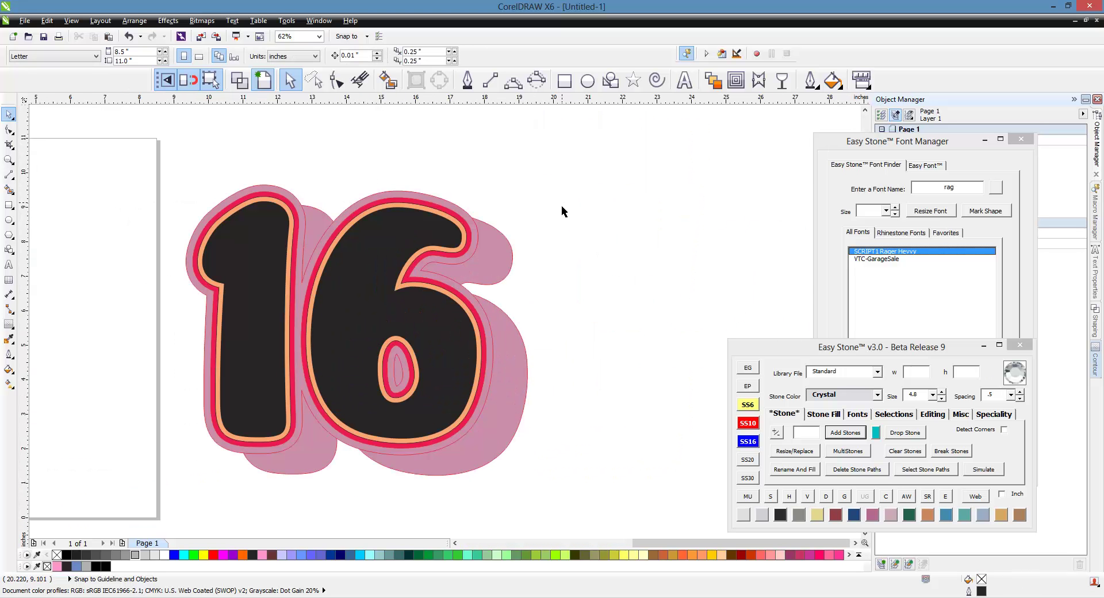
pyautogui.scroll(2, 343, 466)
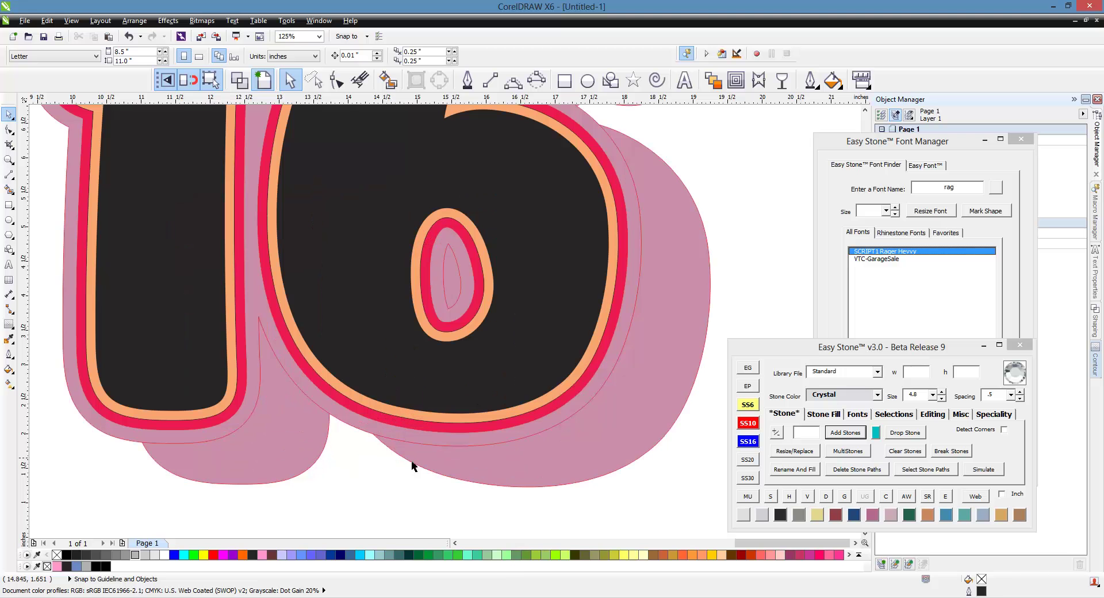
pyautogui.click(416, 465)
pyautogui.keyDown('shift'); pyautogui.click(337, 423); pyautogui.keyUp('shift')
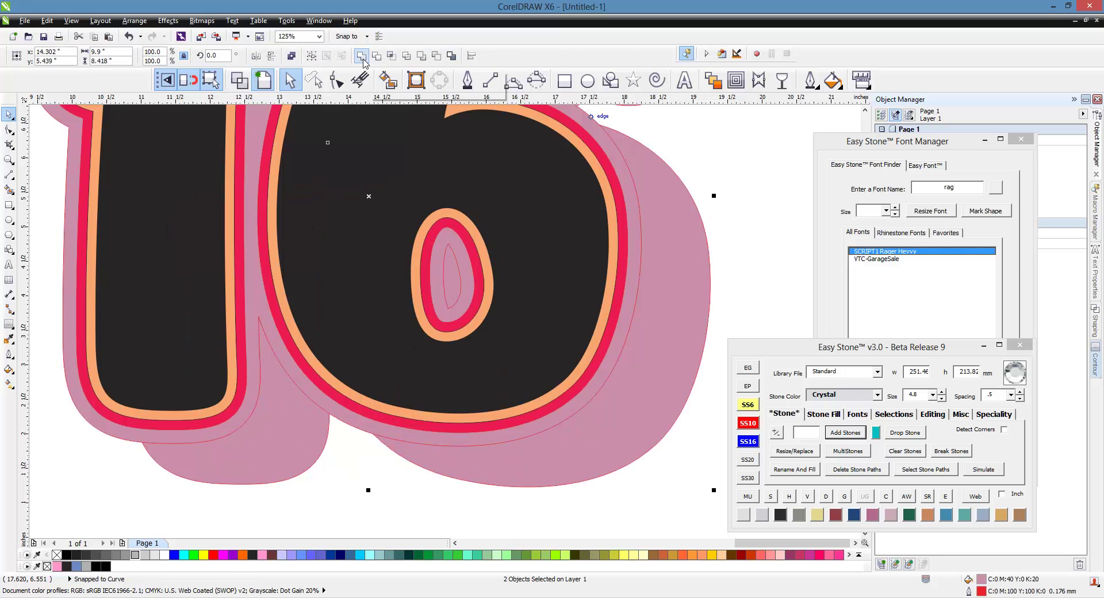
pyautogui.click(362, 57)
# Move the welded pink shape below the 16 to inspect it, and undo the move.
pyautogui.scroll(-4, 569, 246)
pyautogui.moveTo(597, 324); pyautogui.dragTo(606, 466)
pyautogui.click(695, 385)
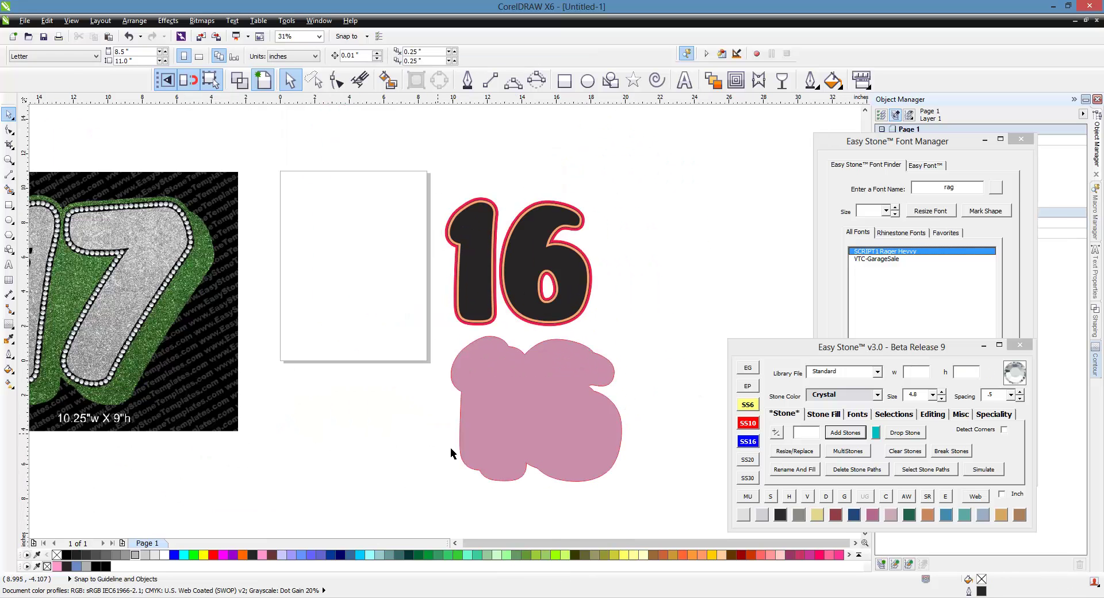
pyautogui.hotkey('ctrl', 'z')
pyautogui.press('Escape')
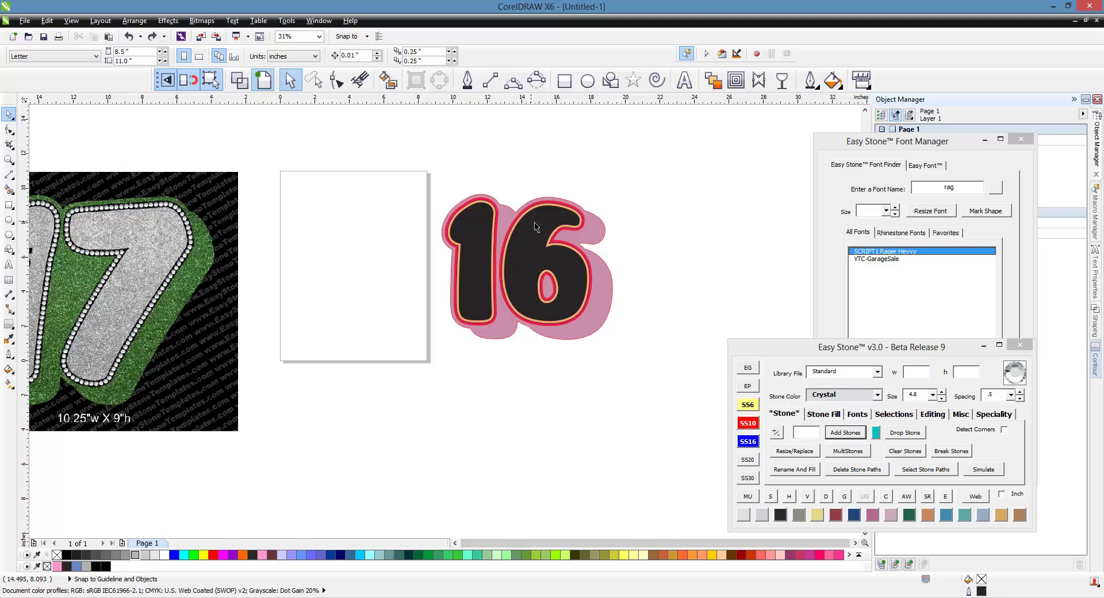
# Combine the crimson outline with the welded pink shape so the crimson area is cut out of the backing.
pyautogui.scroll(5, 598, 229)
pyautogui.click(616, 233)
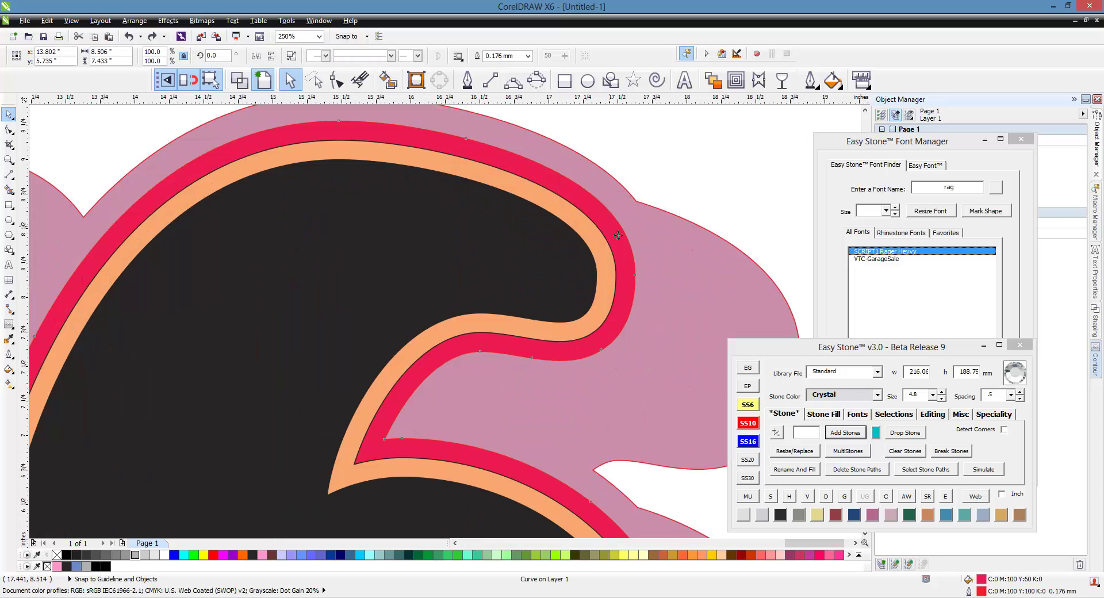
pyautogui.keyDown('shift'); pyautogui.click(696, 253); pyautogui.keyUp('shift')
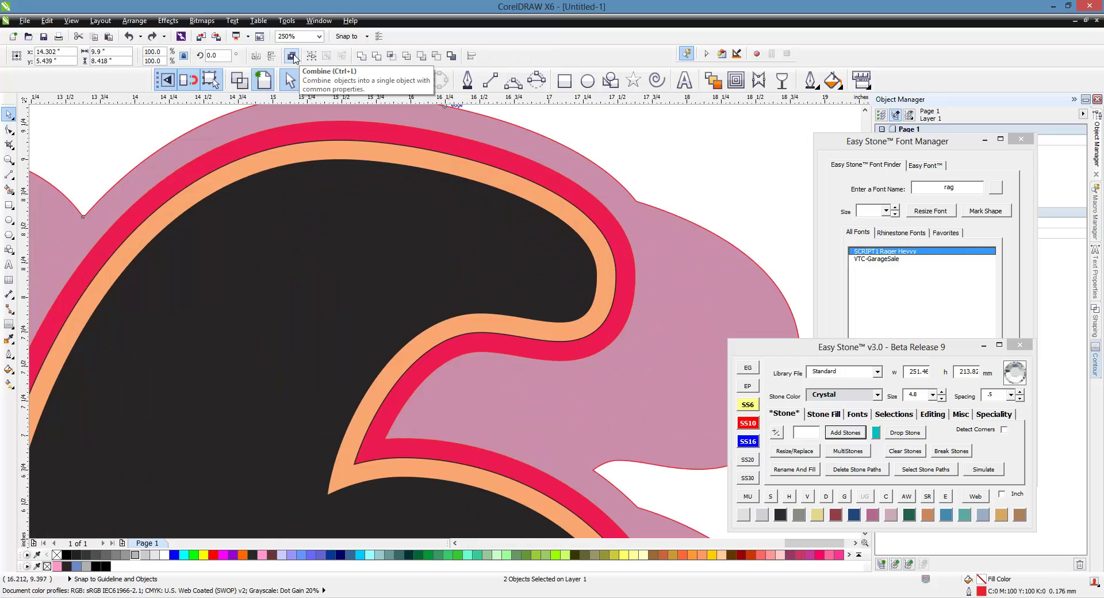
pyautogui.click(292, 56)
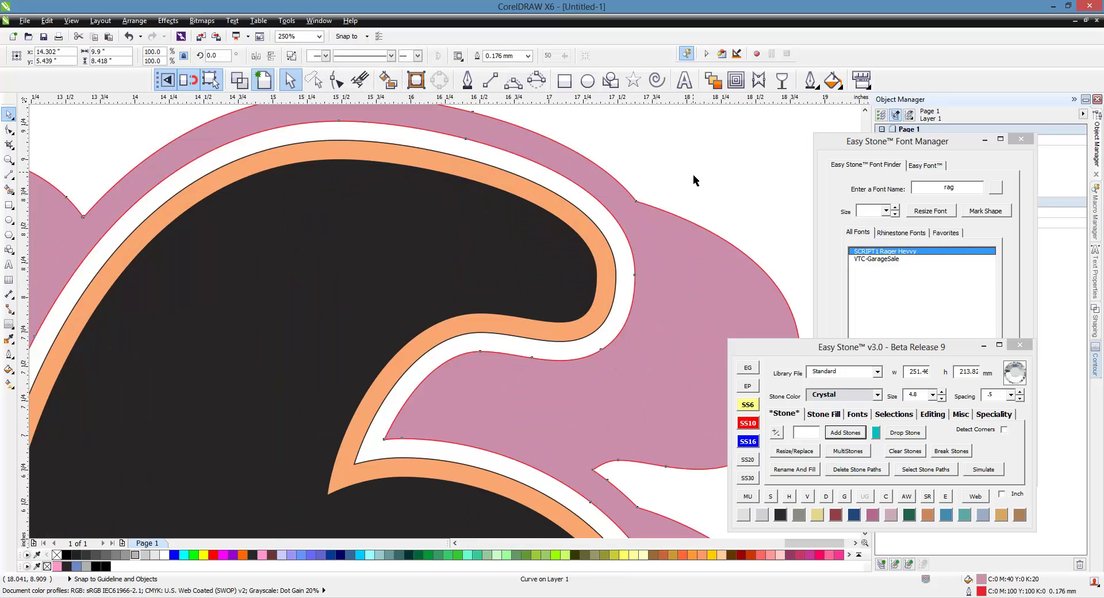
pyautogui.press('Escape')
# Break the orange outline at the inner corner nodes of the 6 and the 1.
pyautogui.scroll(-4, 694, 177)
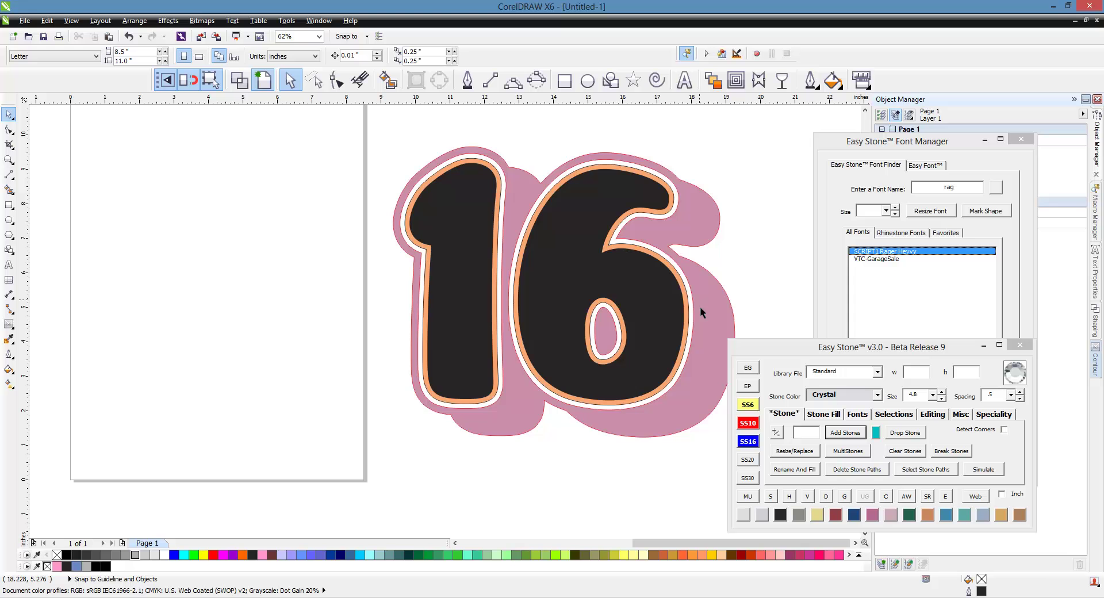
pyautogui.scroll(2, 584, 431)
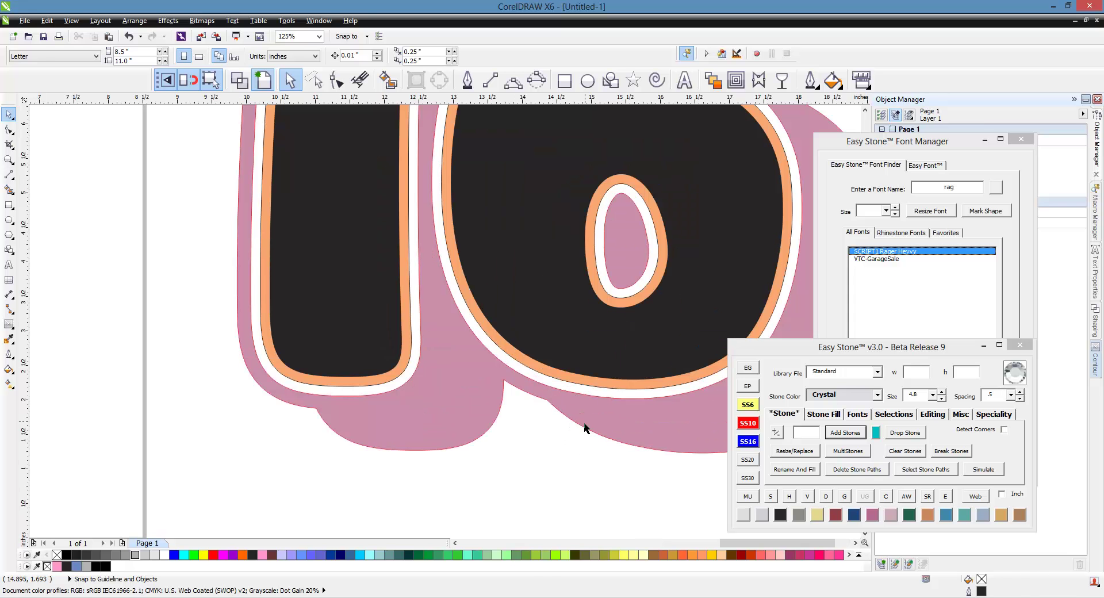
pyautogui.click(540, 375)
pyautogui.scroll(-2, 413, 375)
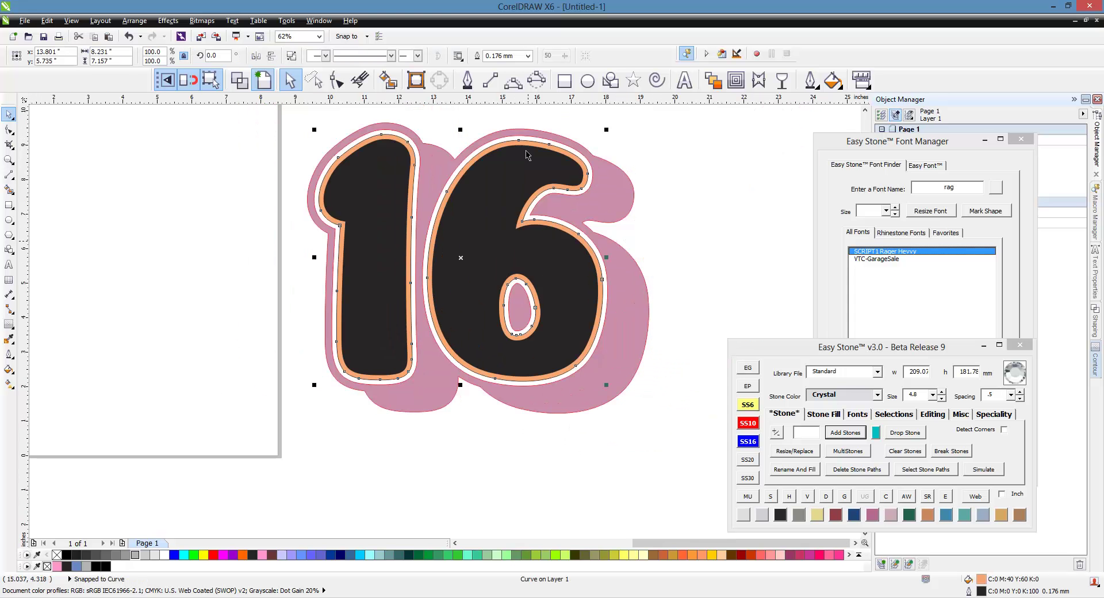
pyautogui.scroll(2, 528, 177)
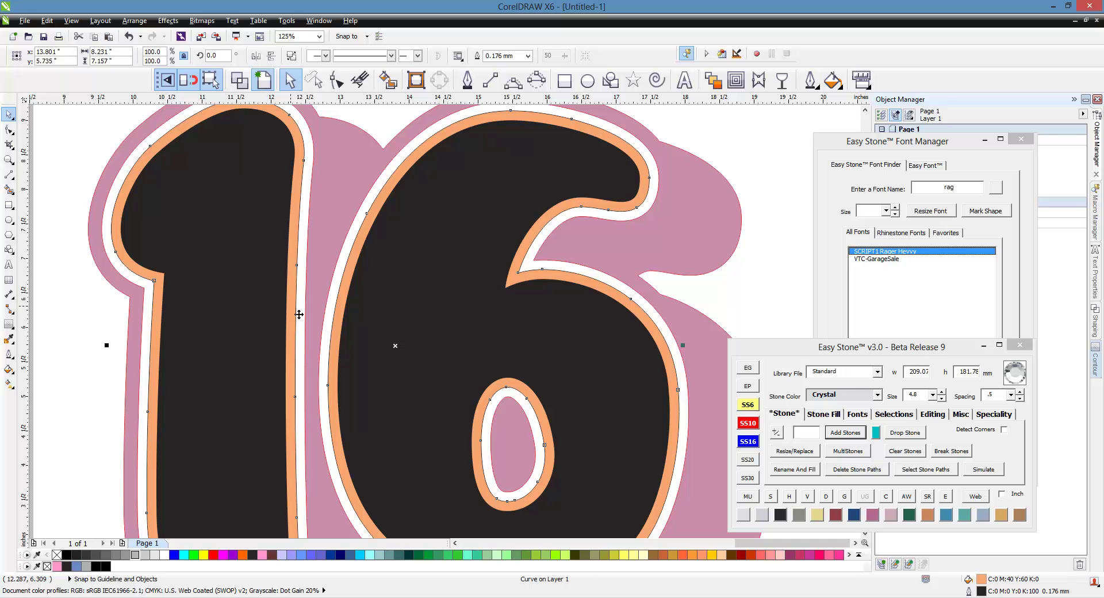
pyautogui.click(337, 80)
pyautogui.click(517, 272)
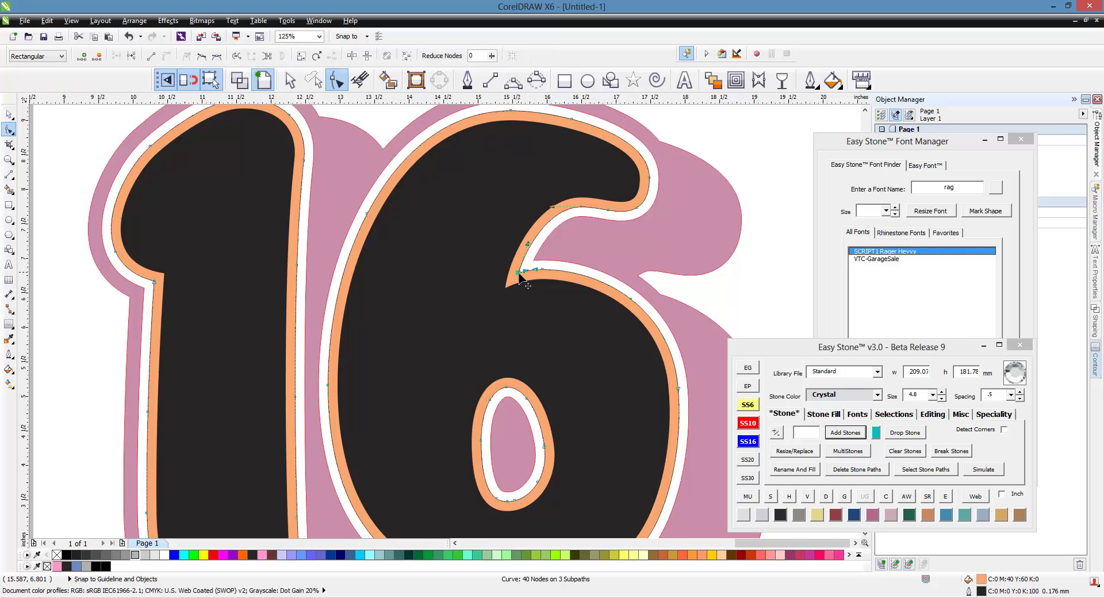
pyautogui.click(156, 283)
pyautogui.click(932, 414)
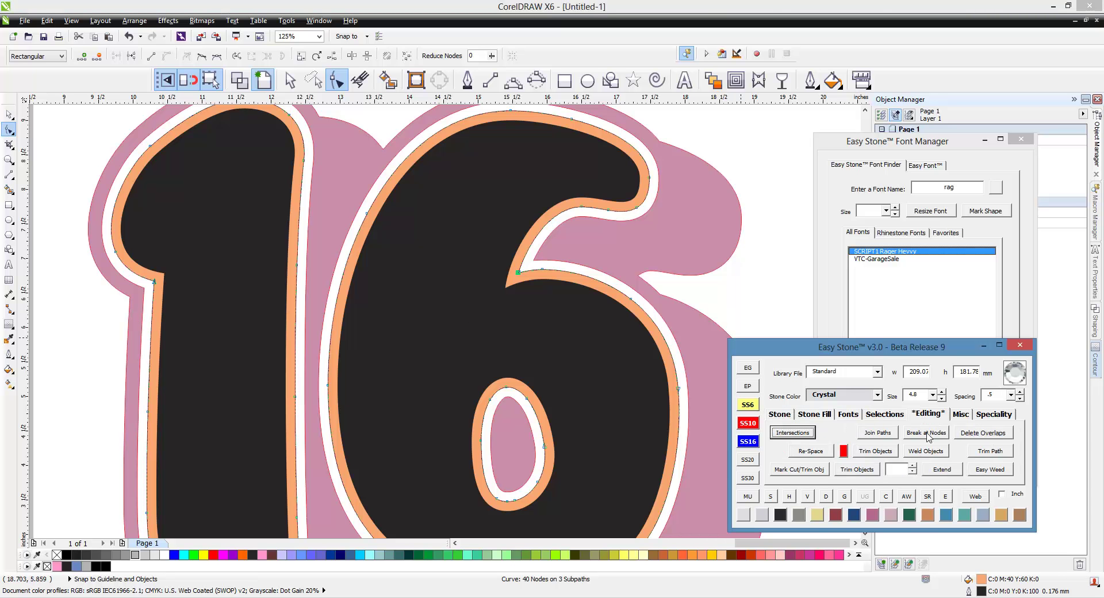
pyautogui.click(928, 434)
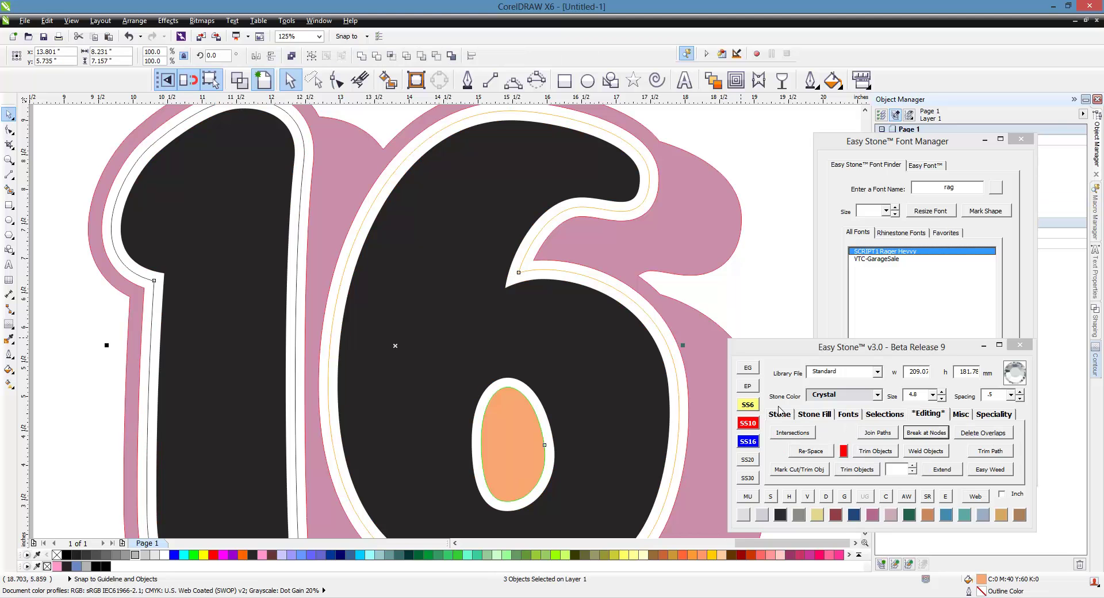
# Add 4.8 mm Crystal stones with 0.5 spacing along the split outline paths and inspect the stones at the inner corners.
pyautogui.click(780, 413)
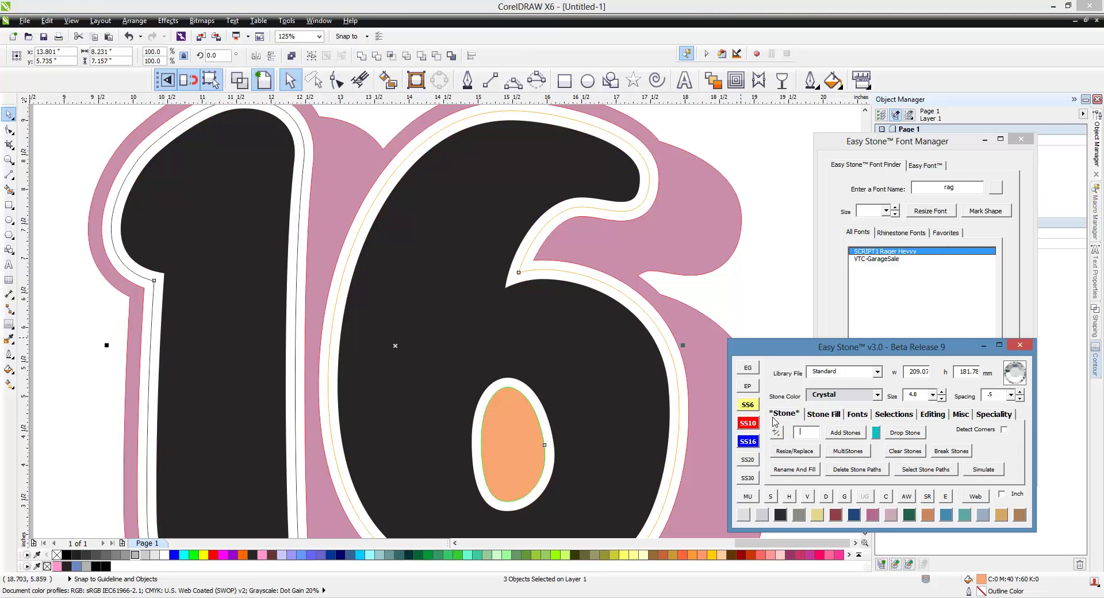
pyautogui.click(849, 436)
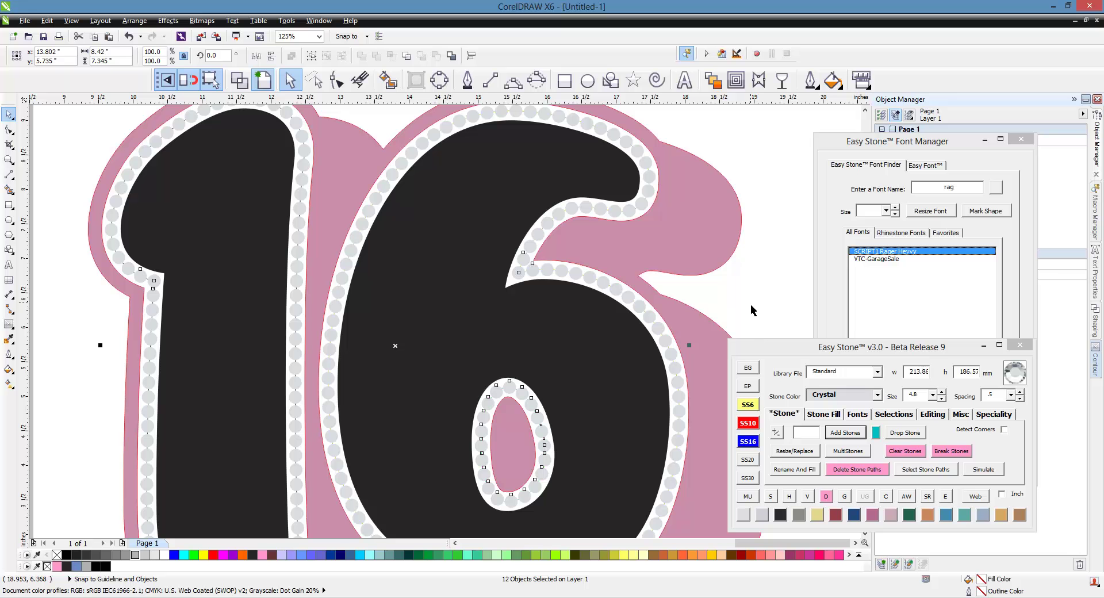
pyautogui.click(751, 311)
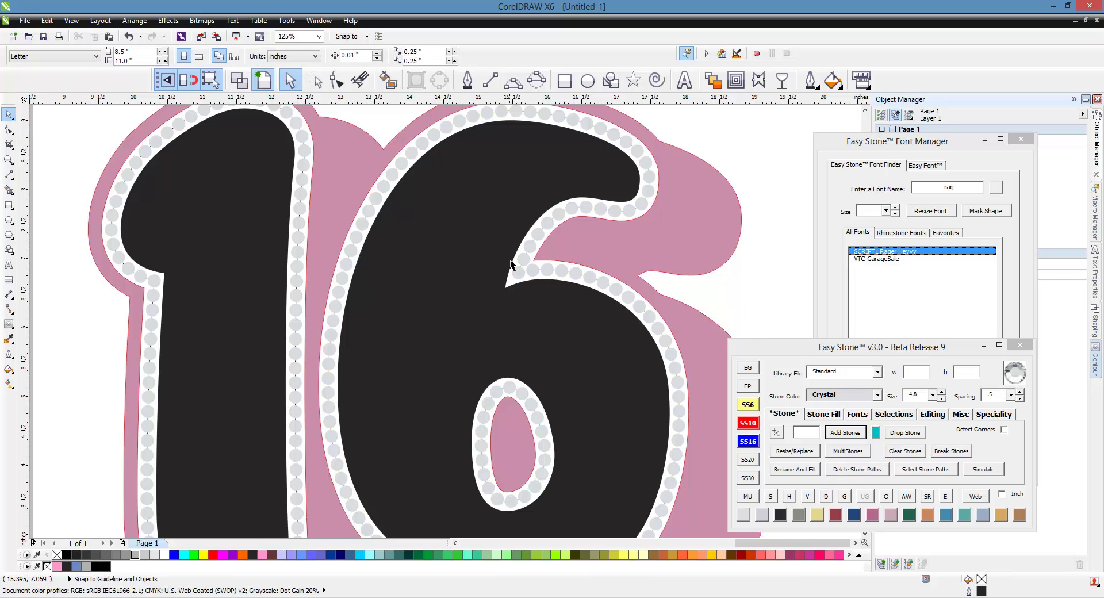
pyautogui.scroll(4, 511, 264)
pyautogui.scroll(-4, 621, 247)
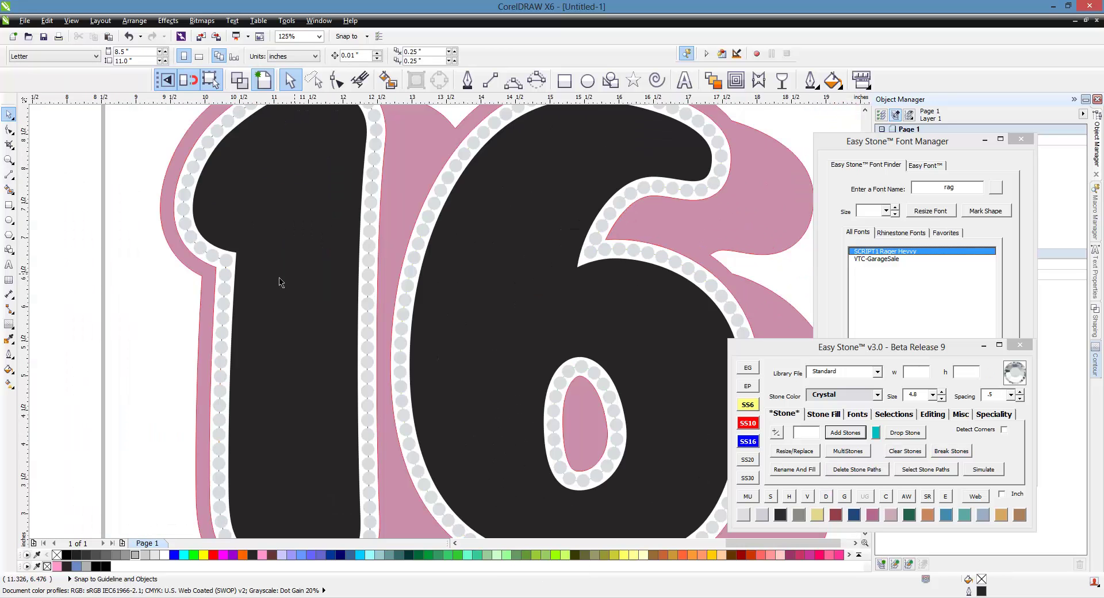
pyautogui.scroll(4, 216, 254)
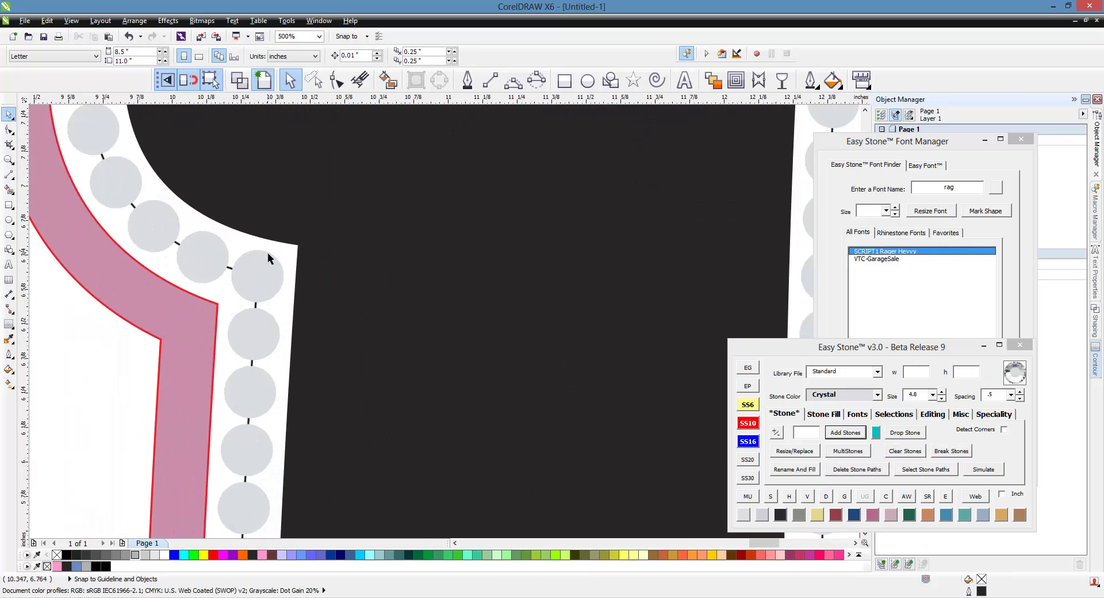
pyautogui.scroll(-4, 267, 253)
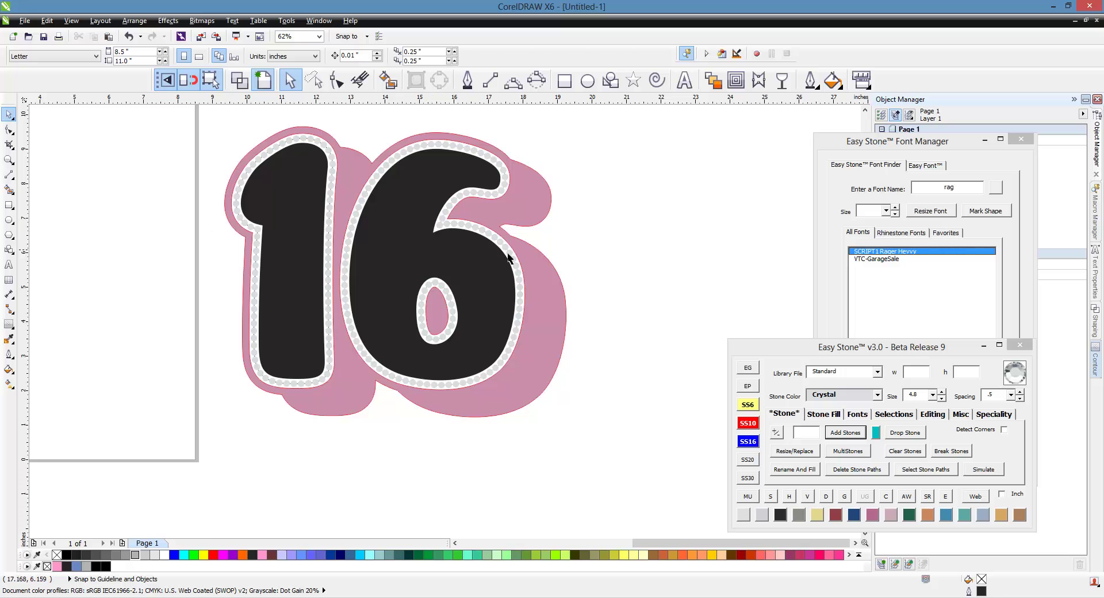
# Remove the red outline from the pink drop-shadow shape and deselect it.
pyautogui.click(537, 261)
pyautogui.scroll(3, 537, 261)
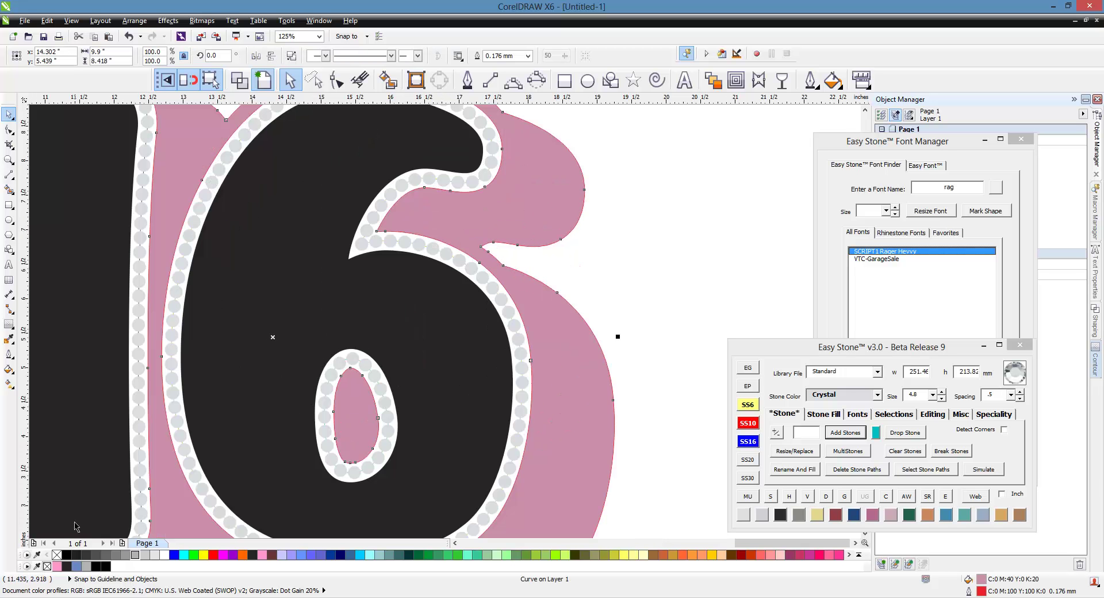
pyautogui.scroll(-1, 76, 526)
pyautogui.click(596, 251)
pyautogui.scroll(-2, 592, 253)
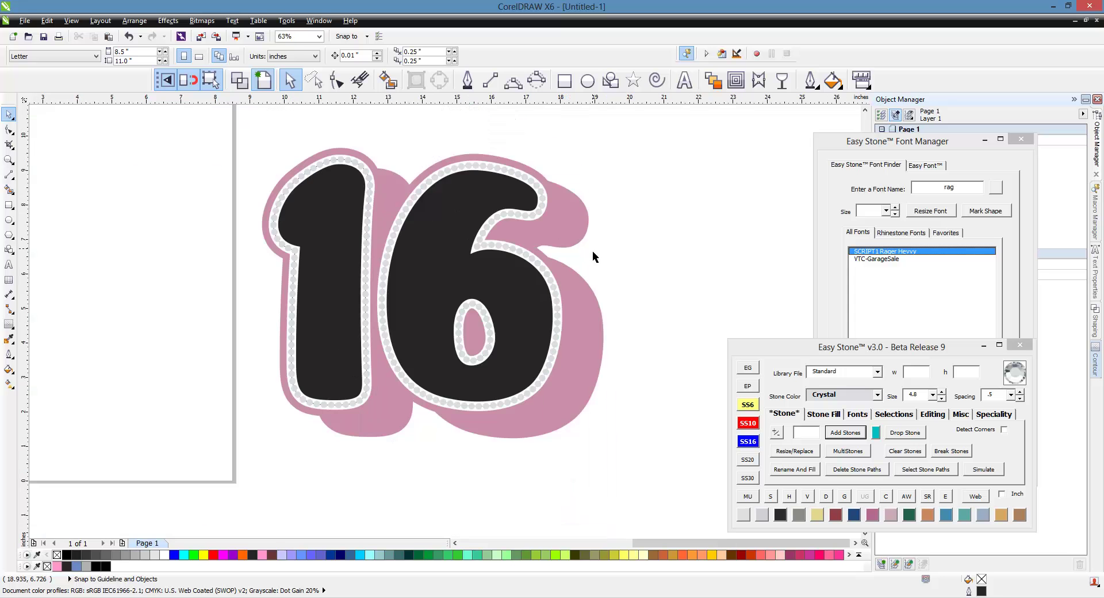
# Place a black artwork background behind the complete 16 design.
pyautogui.moveTo(184, 123); pyautogui.dragTo(682, 489)
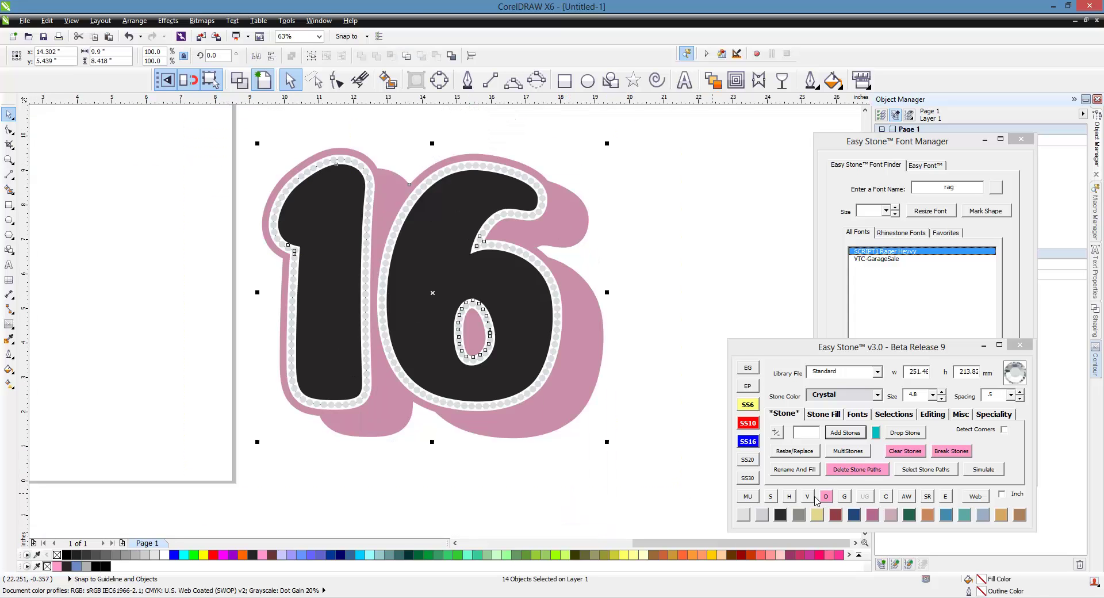
pyautogui.click(906, 496)
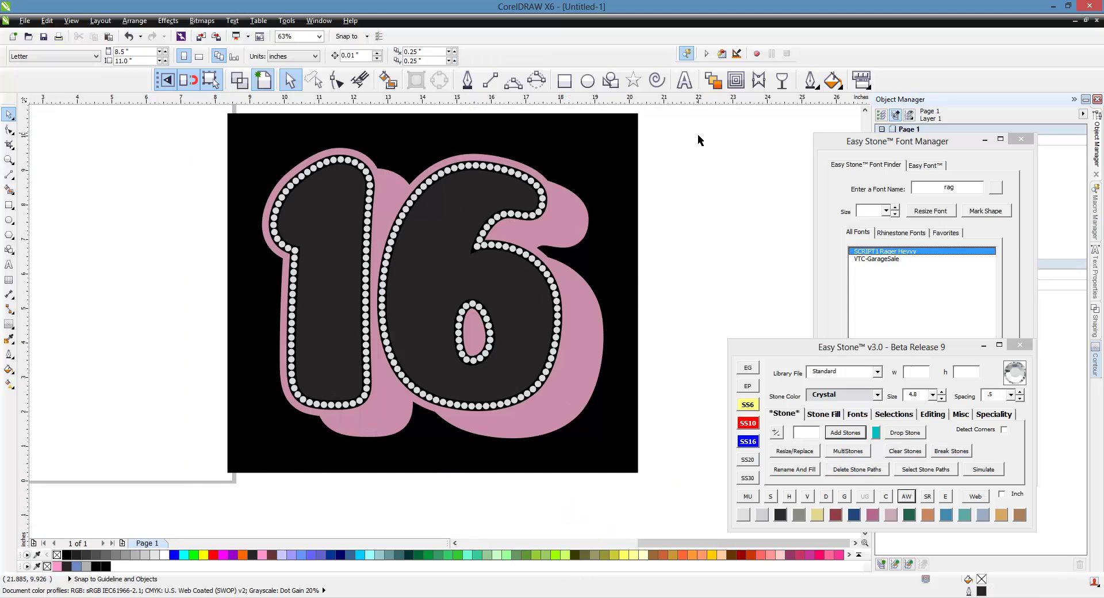
# Select the whole 16 design and delete the stone paths running beneath the rhinestones.
pyautogui.moveTo(698, 136); pyautogui.dragTo(167, 439)
pyautogui.scroll(2, 473, 371)
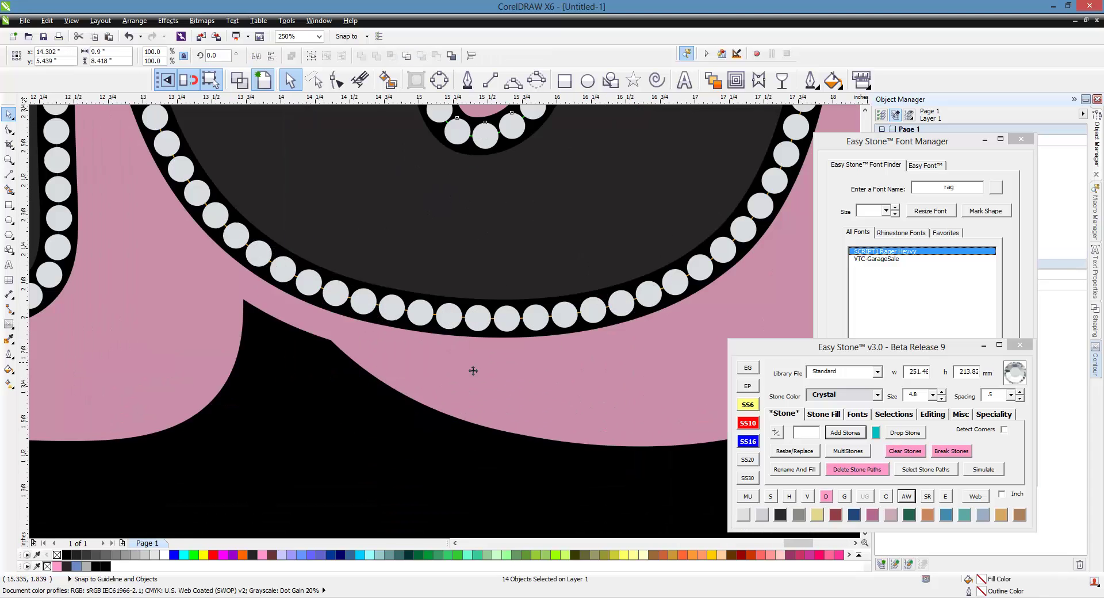
pyautogui.scroll(2, 472, 370)
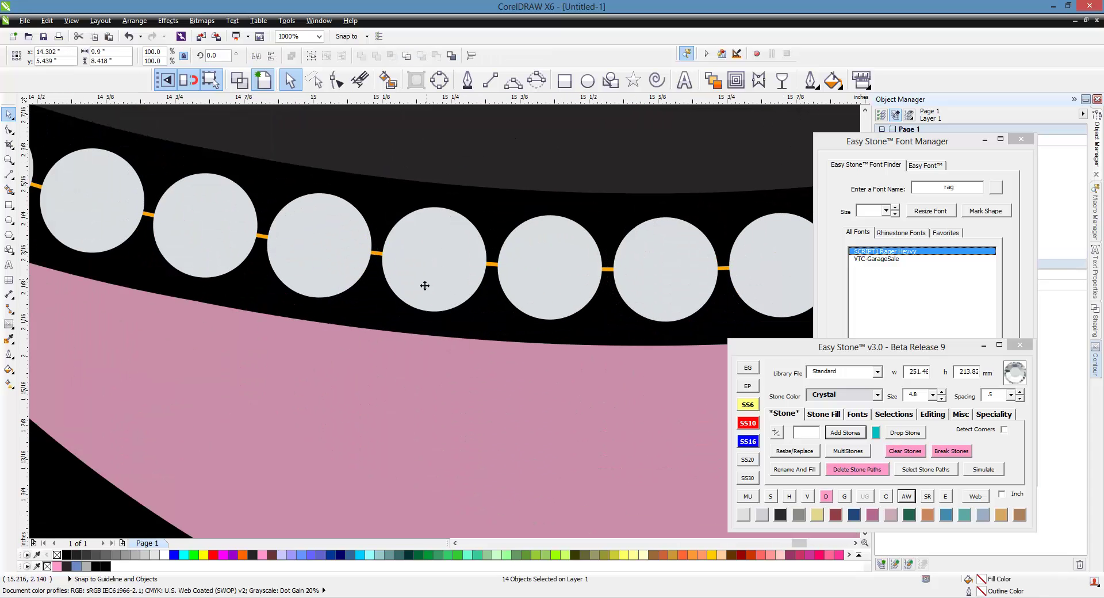
pyautogui.click(875, 475)
# Fill the inner 16 shape with light grey (#CCCCCC) and deselect it.
pyautogui.scroll(-5, 526, 270)
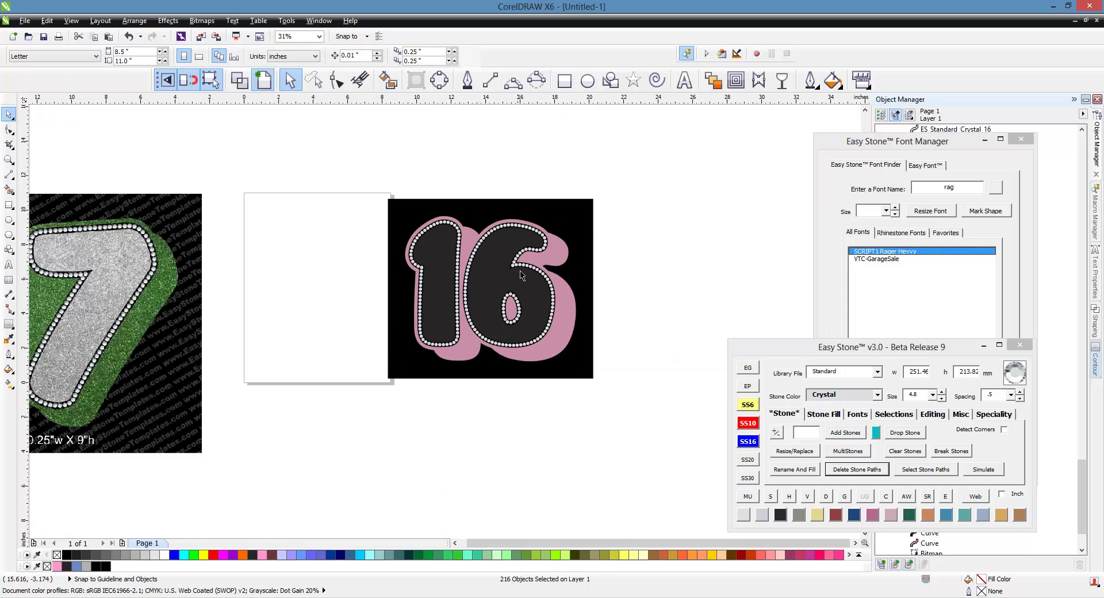
pyautogui.scroll(1, 521, 275)
pyautogui.click(486, 277)
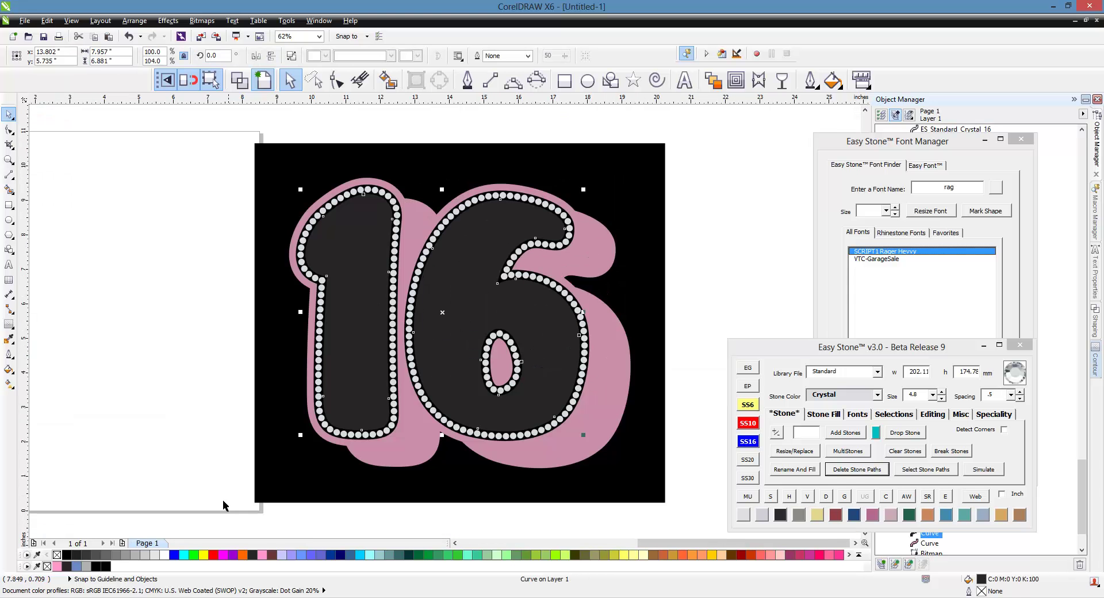
pyautogui.click(145, 555)
pyautogui.click(263, 337)
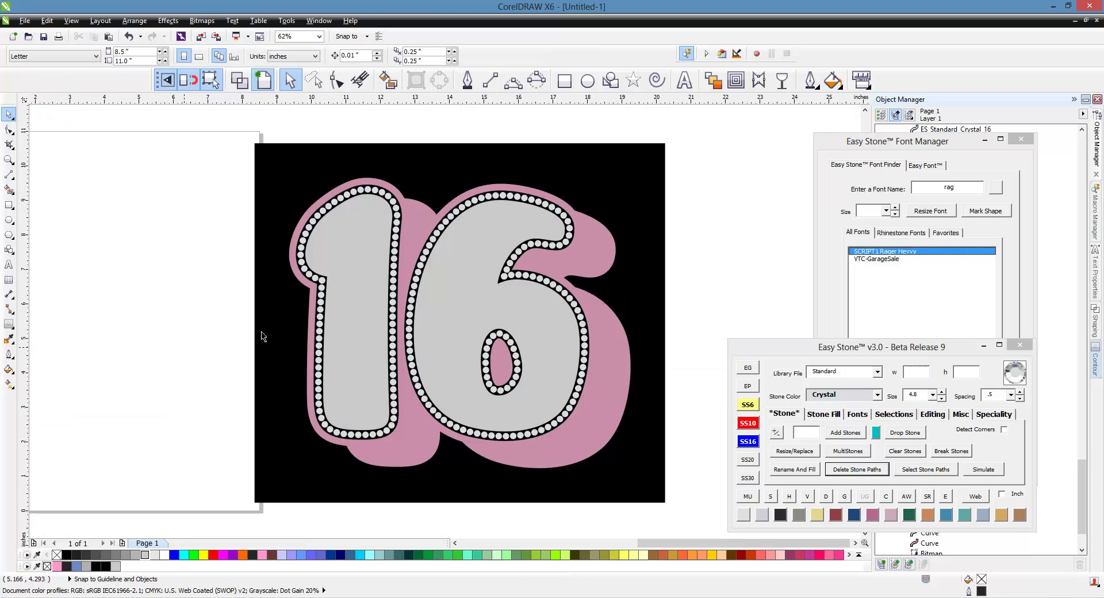
# Recolor the pink drop-shadow shape behind the 16 to medium grey and deselect it.
pyautogui.click(596, 332)
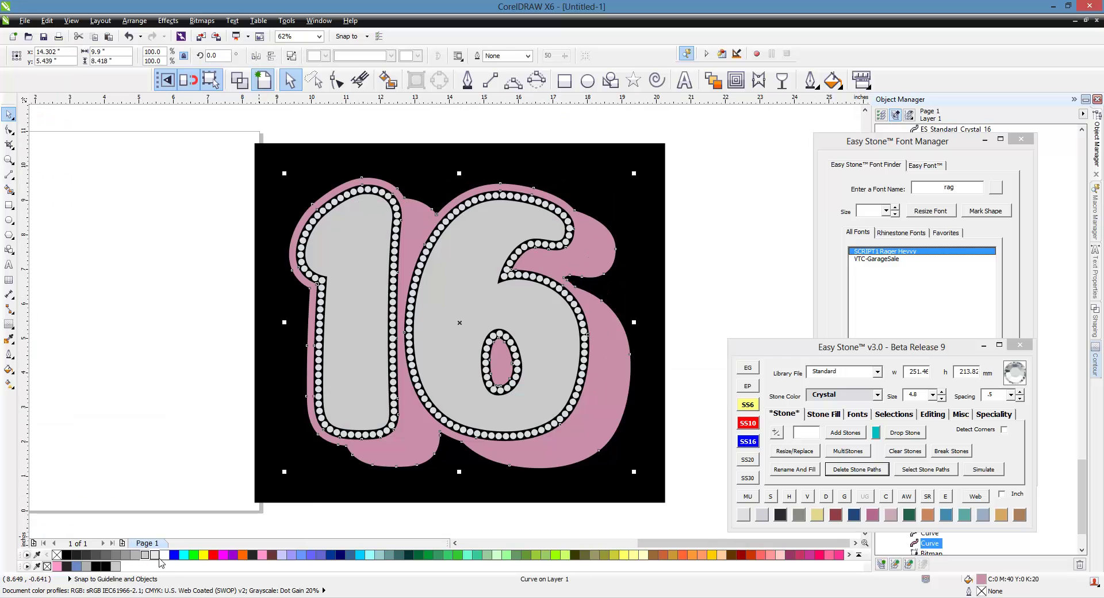
pyautogui.click(125, 555)
pyautogui.click(71, 409)
pyautogui.scroll(-1, 361, 261)
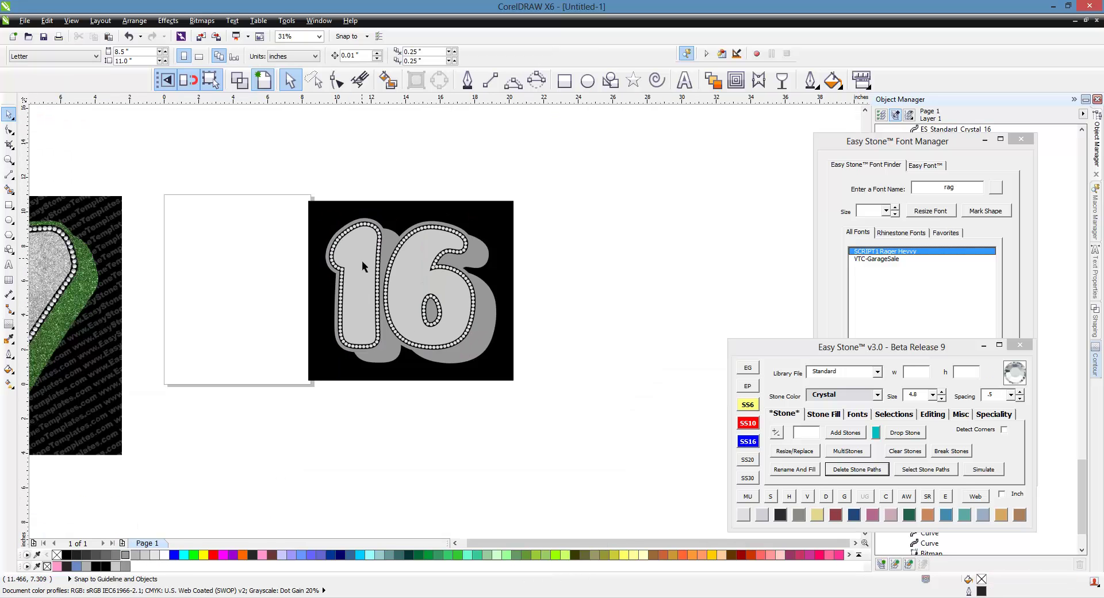
pyautogui.scroll(1, 431, 288)
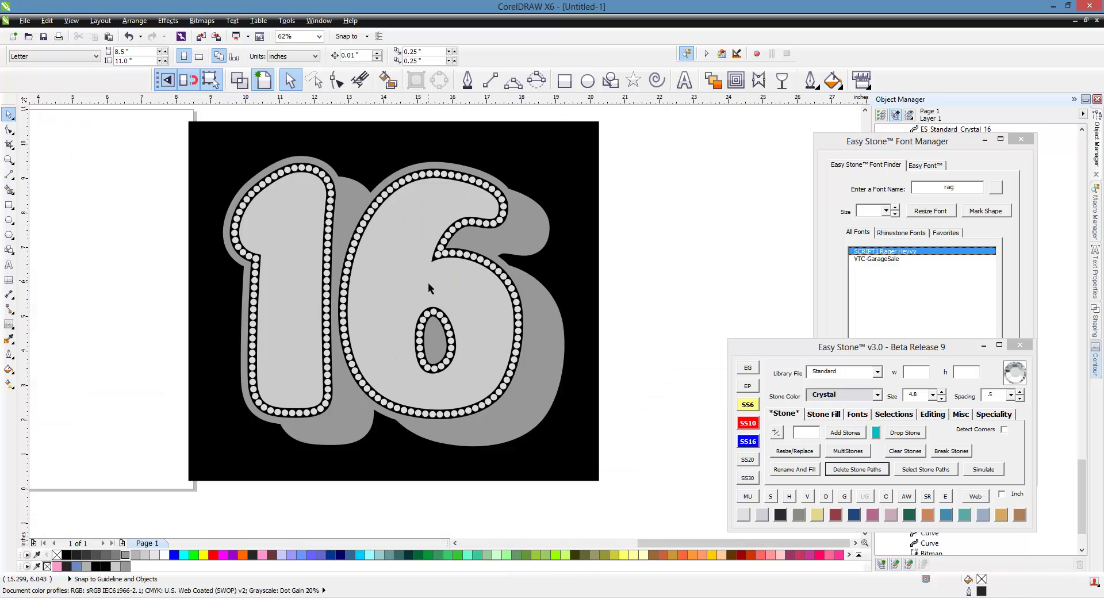
# Add the artistic text "CLASS OF" beside the black background and set its font to SCRIPT1 Rager Hevvy.
pyautogui.click(684, 80)
pyautogui.click(687, 282)
pyautogui.write('CLA')
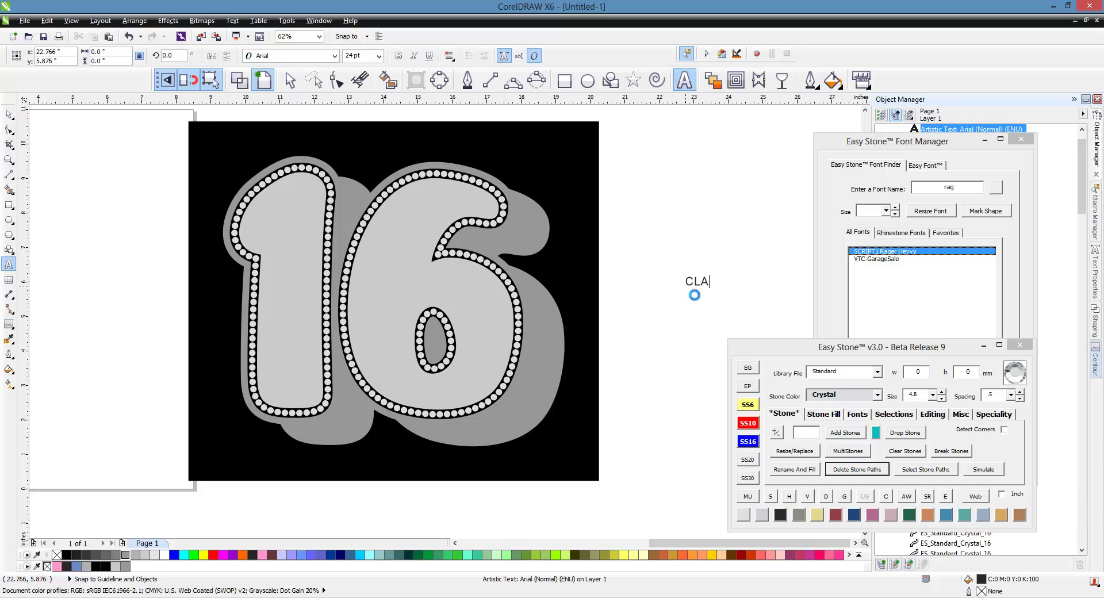
pyautogui.write('SS OG')
pyautogui.hotkey('ctrl', 'space')
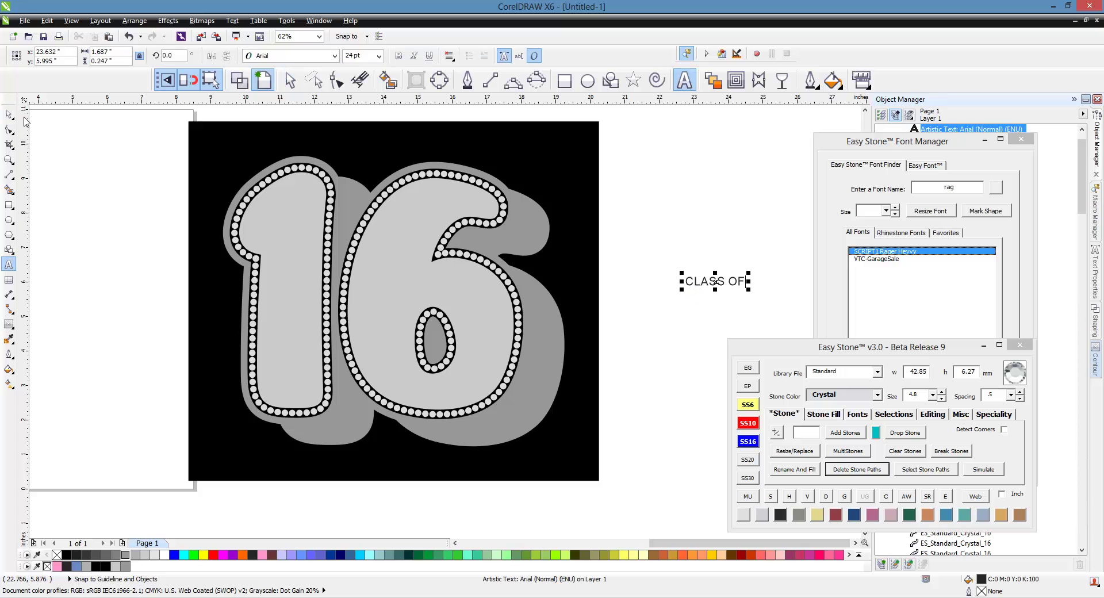
pyautogui.click(874, 253)
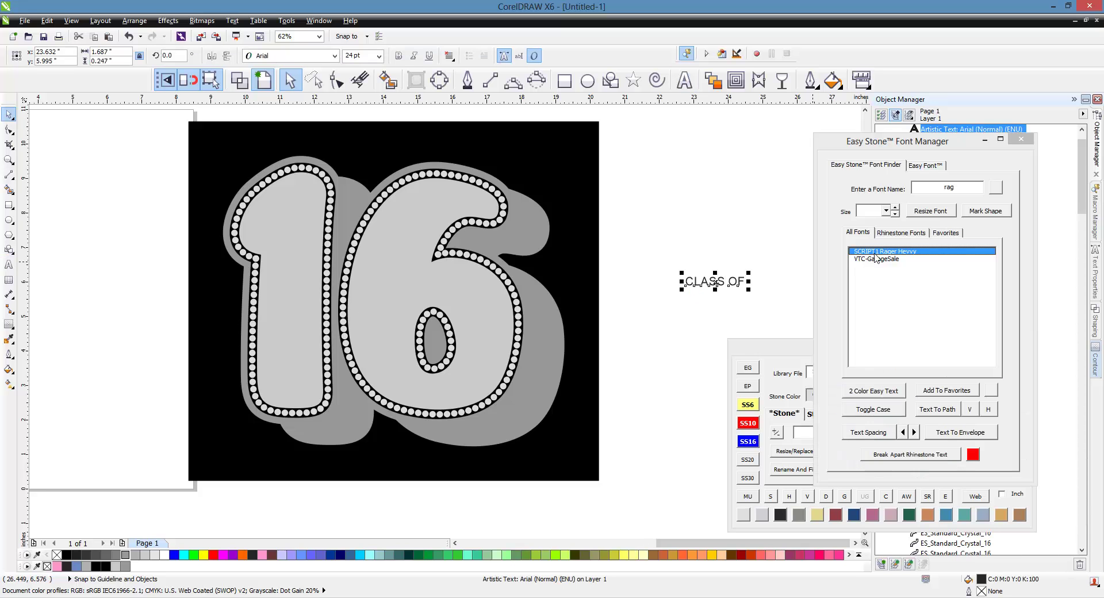
pyautogui.doubleClick(875, 253)
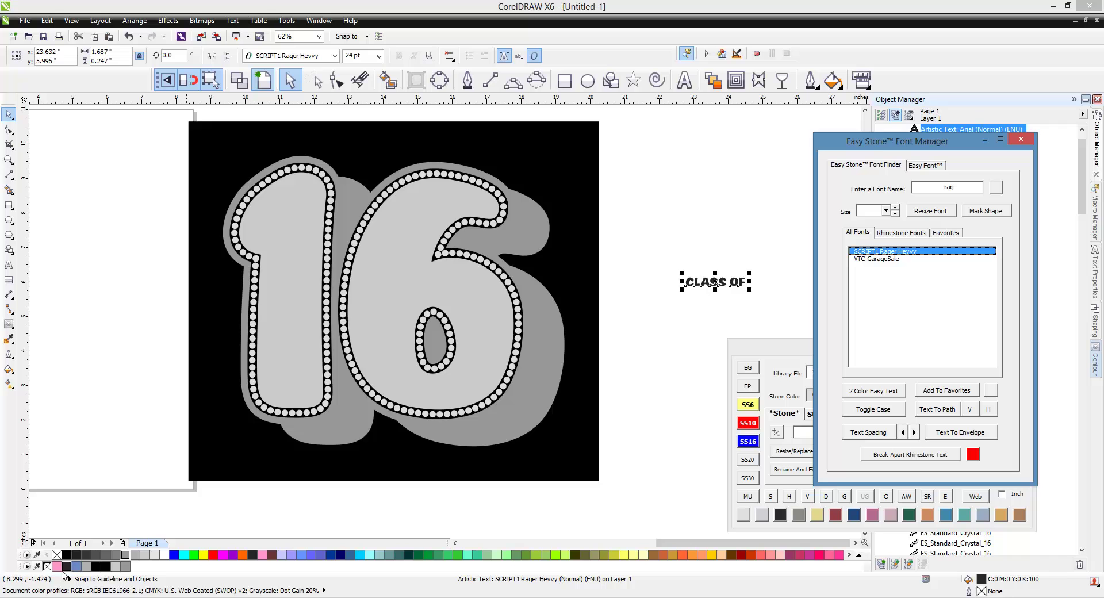
# Move the CLASS OF text onto the lower part of the 1 and rotate it 90 degrees to read upward.
pyautogui.moveTo(715, 282); pyautogui.dragTo(296, 318)
pyautogui.click(275, 357)
pyautogui.click(182, 328)
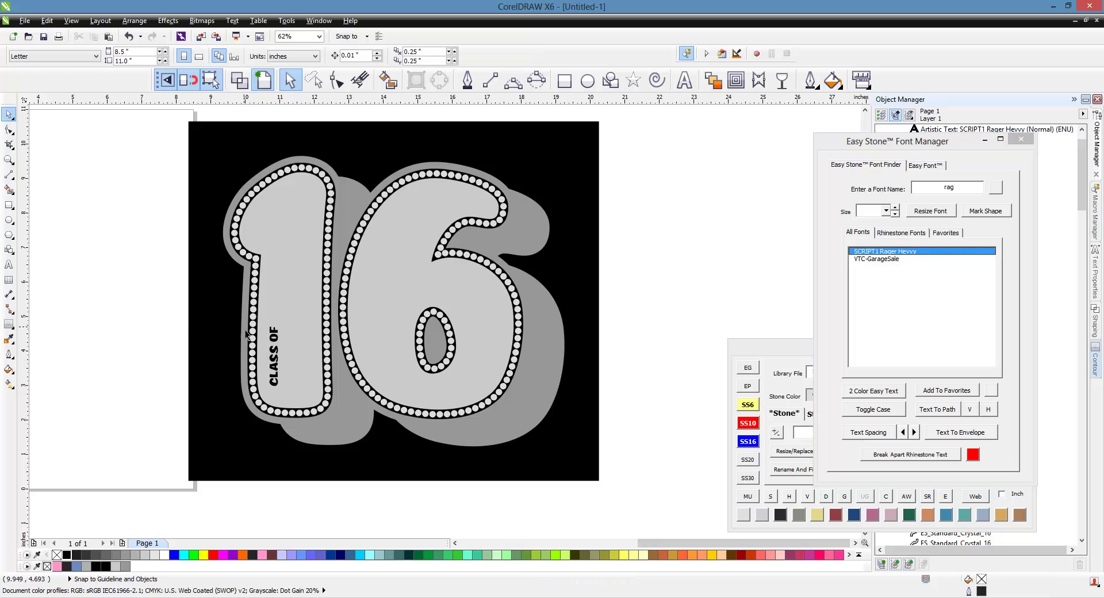
# Enlarge the CLASS OF text to about 4.86 inches long and center it on the stem of the 1.
pyautogui.click(280, 339)
pyautogui.click(280, 339)
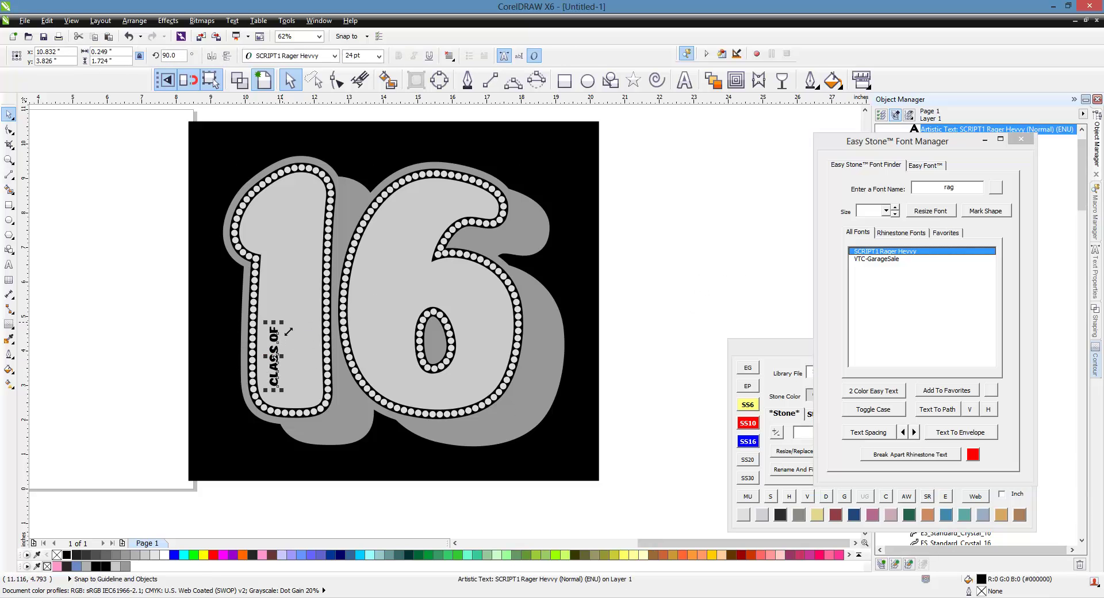
pyautogui.moveTo(287, 324); pyautogui.dragTo(323, 225)
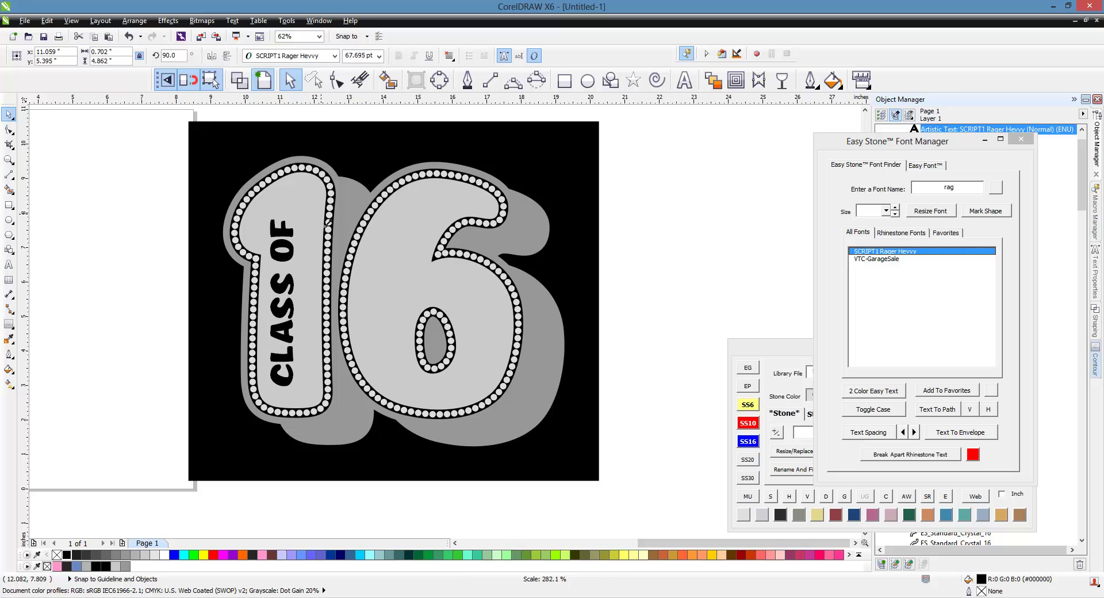
pyautogui.moveTo(288, 291); pyautogui.dragTo(297, 289)
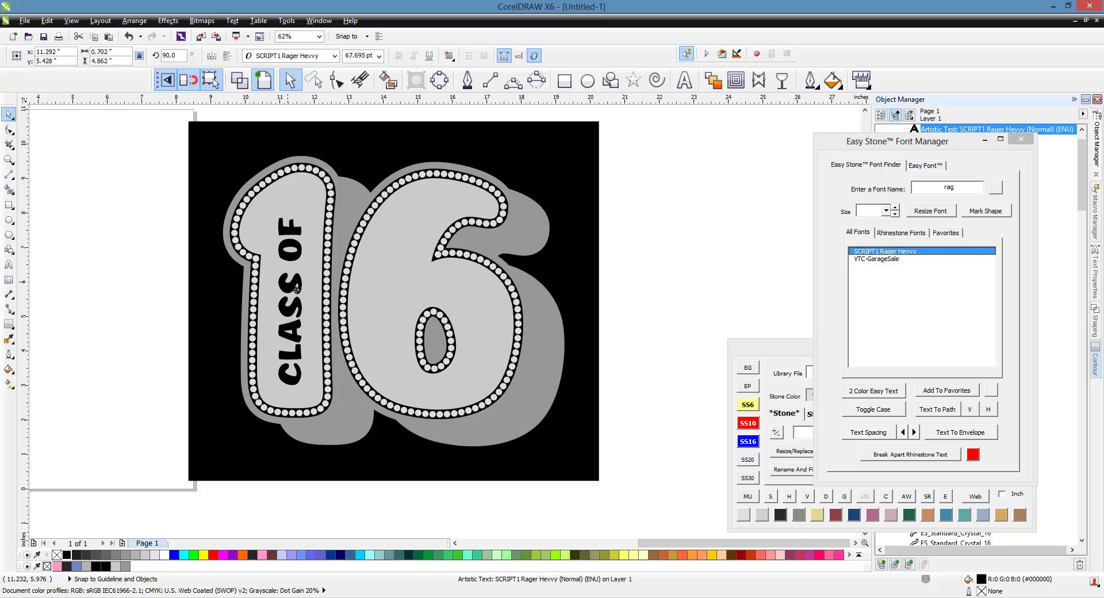
pyautogui.click(174, 312)
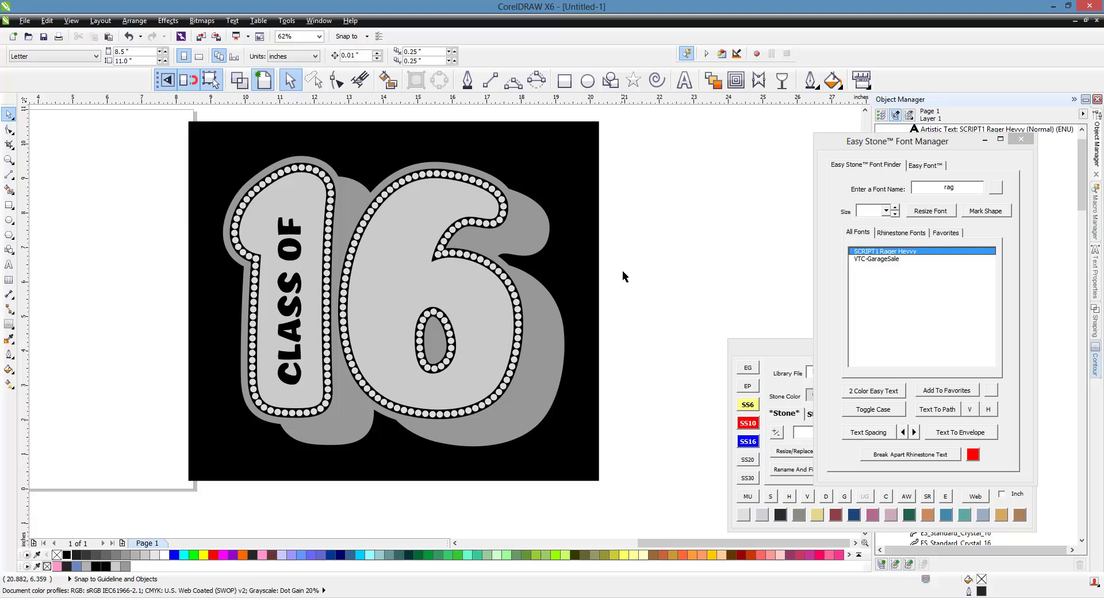
# Try to apply a 1 mm inside contour to the CLASS OF text.
pyautogui.scroll(-2, 671, 251)
pyautogui.scroll(1, 371, 289)
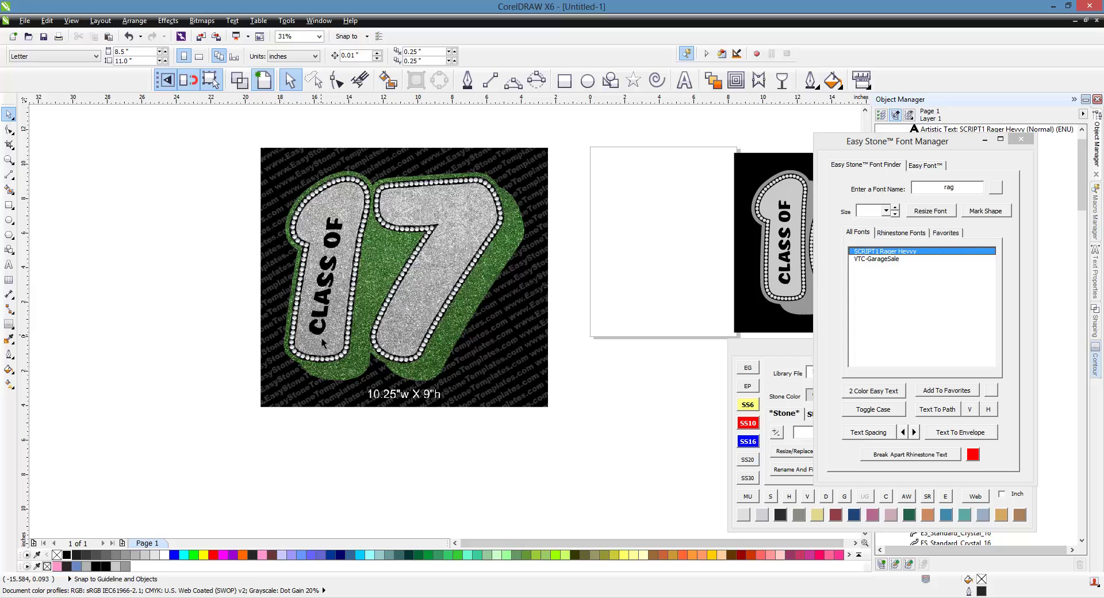
pyautogui.scroll(1, 321, 256)
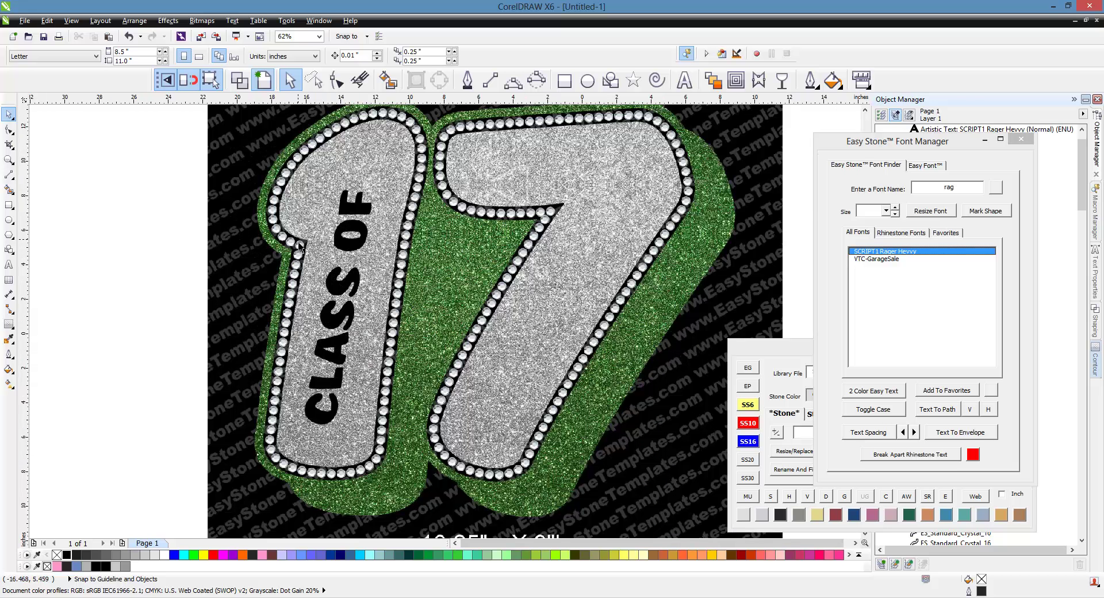
pyautogui.scroll(-2, 305, 246)
pyautogui.scroll(3, 584, 230)
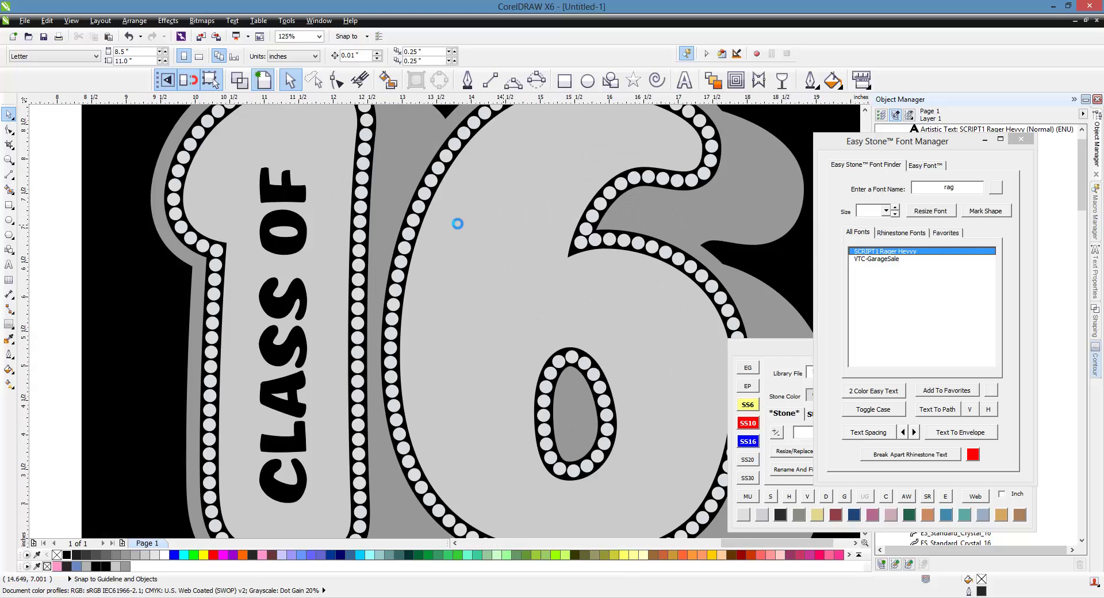
pyautogui.click(282, 207)
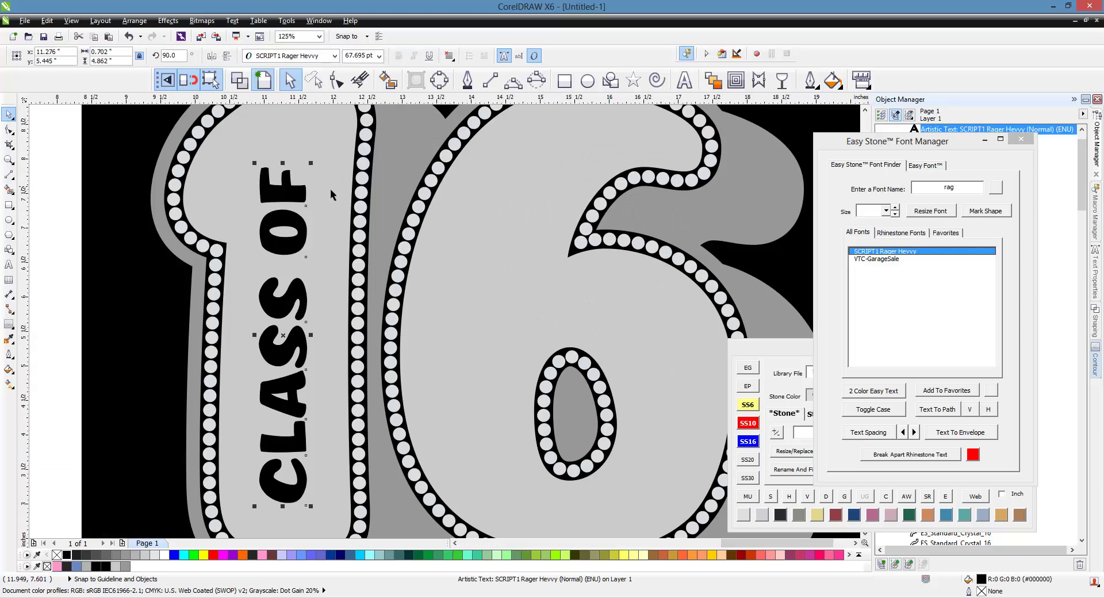
pyautogui.scroll(-1, 330, 188)
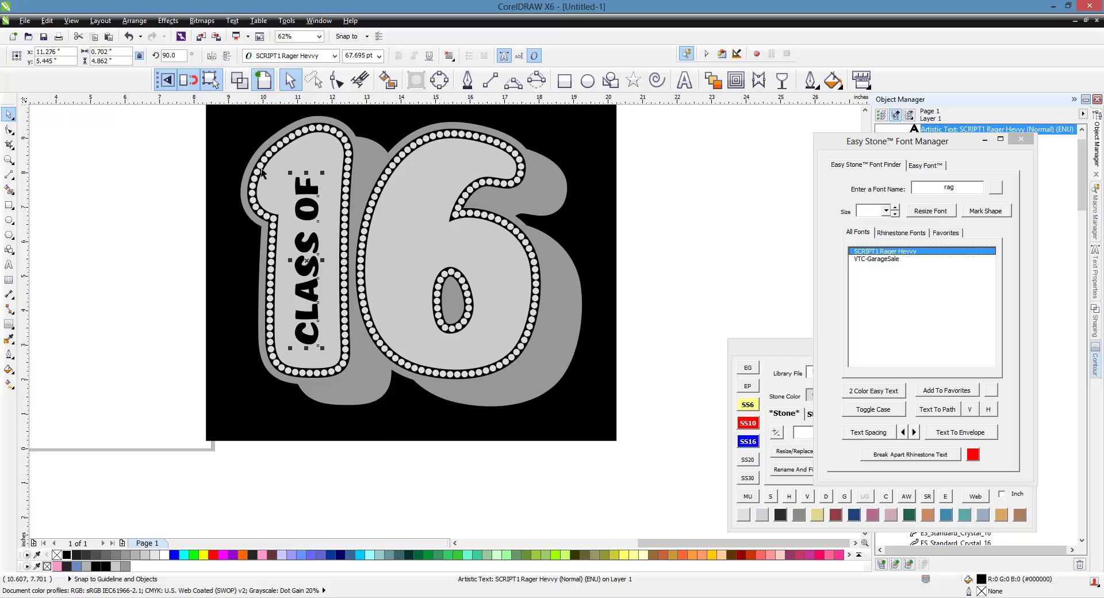
pyautogui.scroll(1, 261, 172)
pyautogui.click(736, 80)
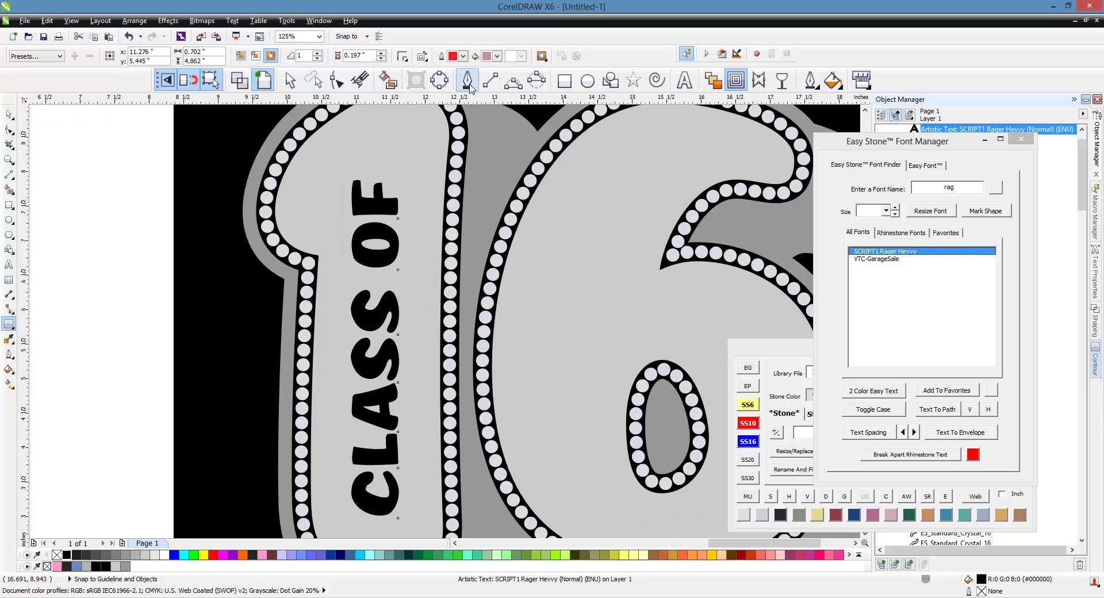
pyautogui.moveTo(367, 57); pyautogui.dragTo(313, 60)
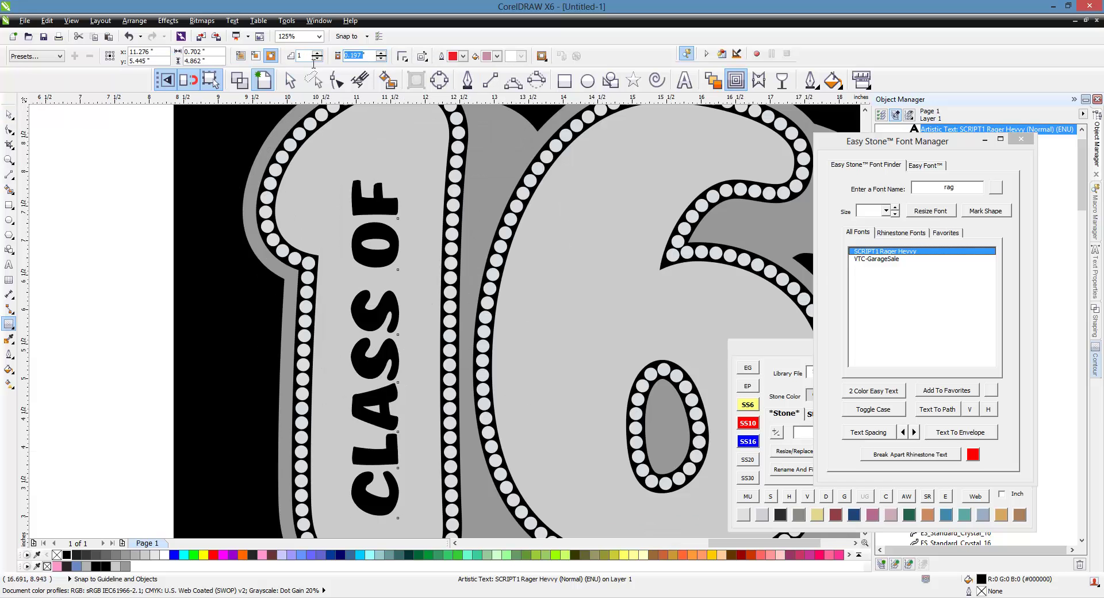
pyautogui.write('1mm')
pyautogui.click(255, 56)
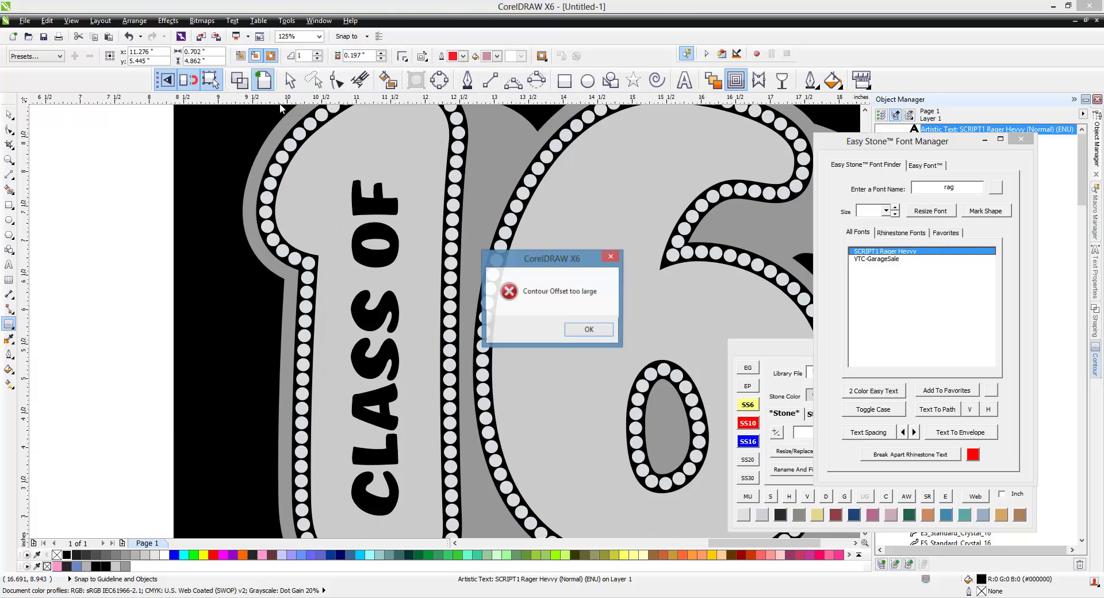
pyautogui.click(577, 339)
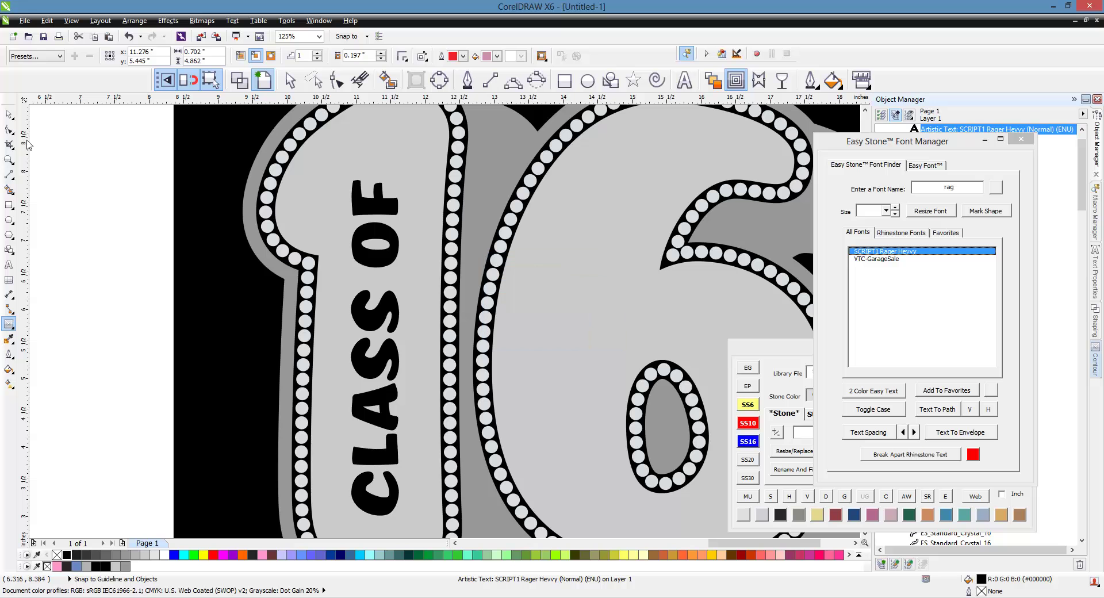
# Apply an inside contour with a 1 mm offset to the CLASS OF text.
pyautogui.press('space')
pyautogui.click(370, 213)
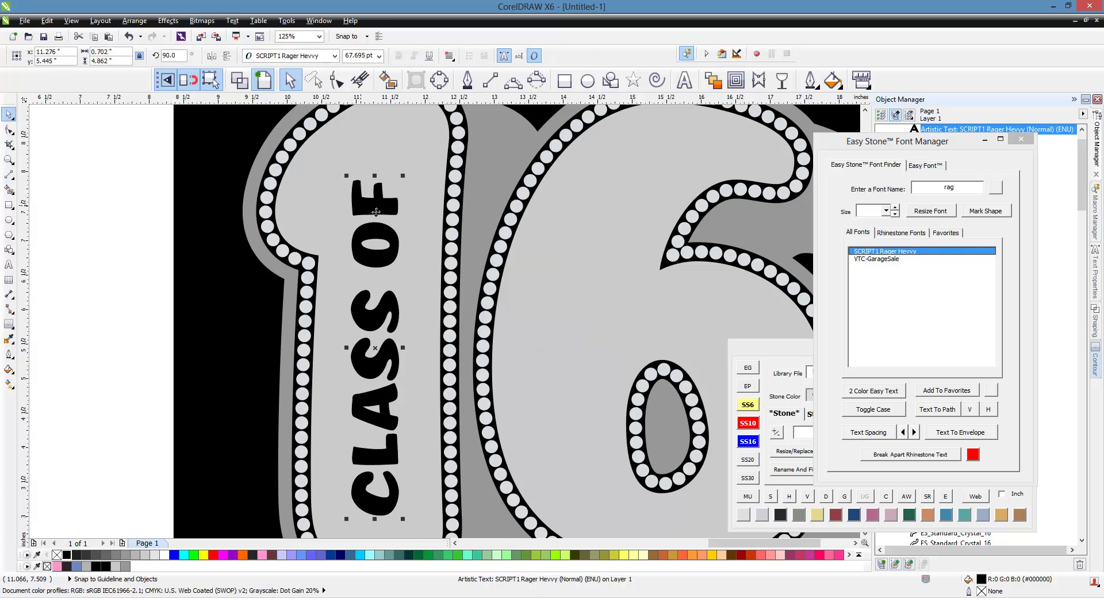
pyautogui.click(736, 79)
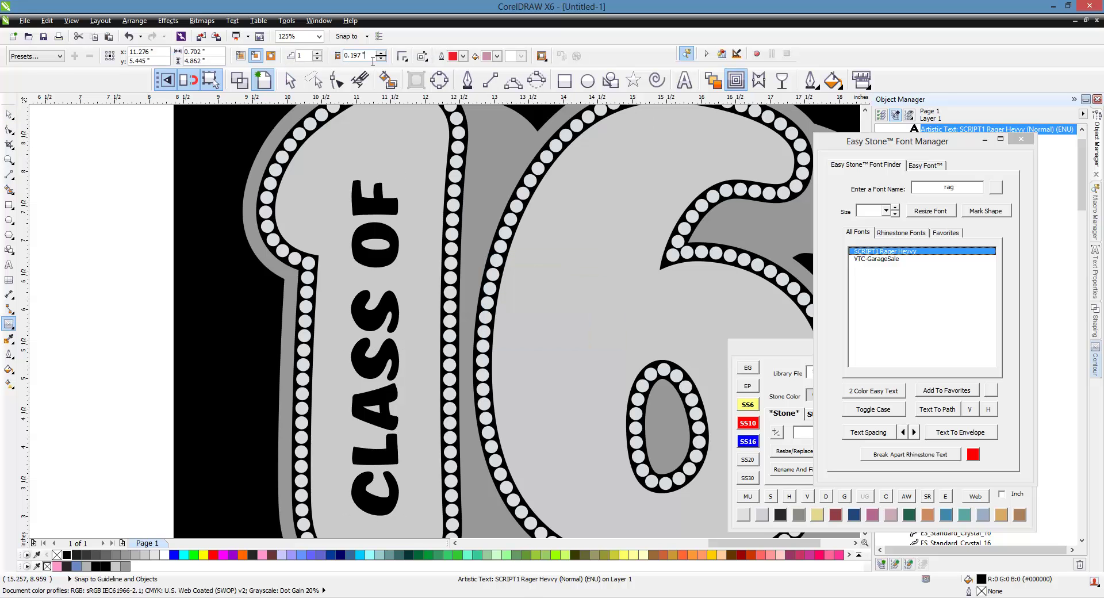
pyautogui.moveTo(372, 60); pyautogui.dragTo(306, 65)
pyautogui.write('1mm')
pyautogui.press('Return')
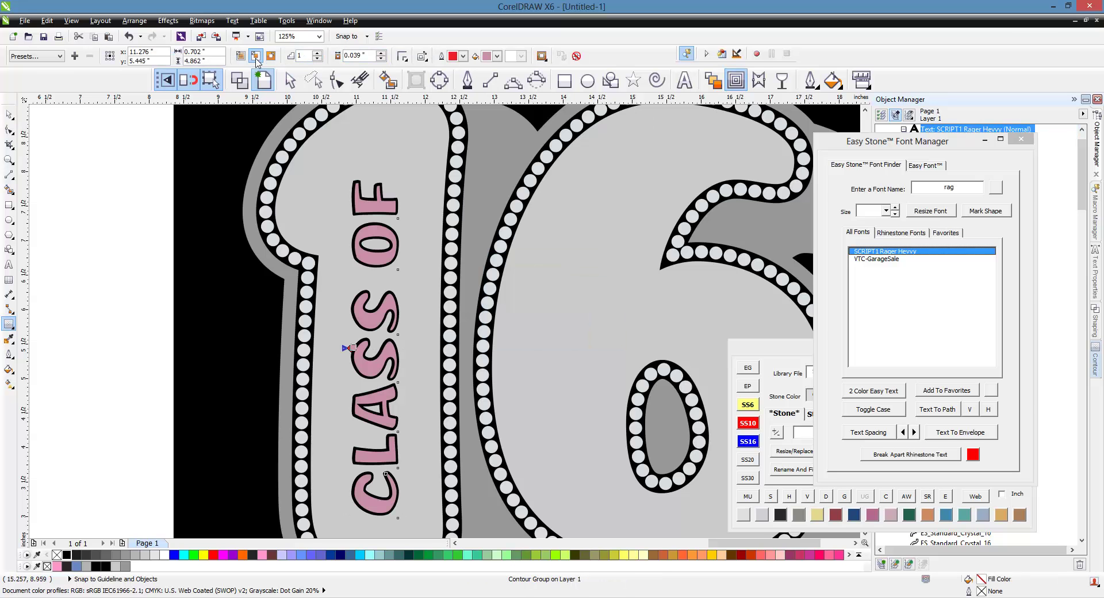
# Break the contour group of the CLASS OF text apart and deselect everything.
pyautogui.rightClick(363, 212)
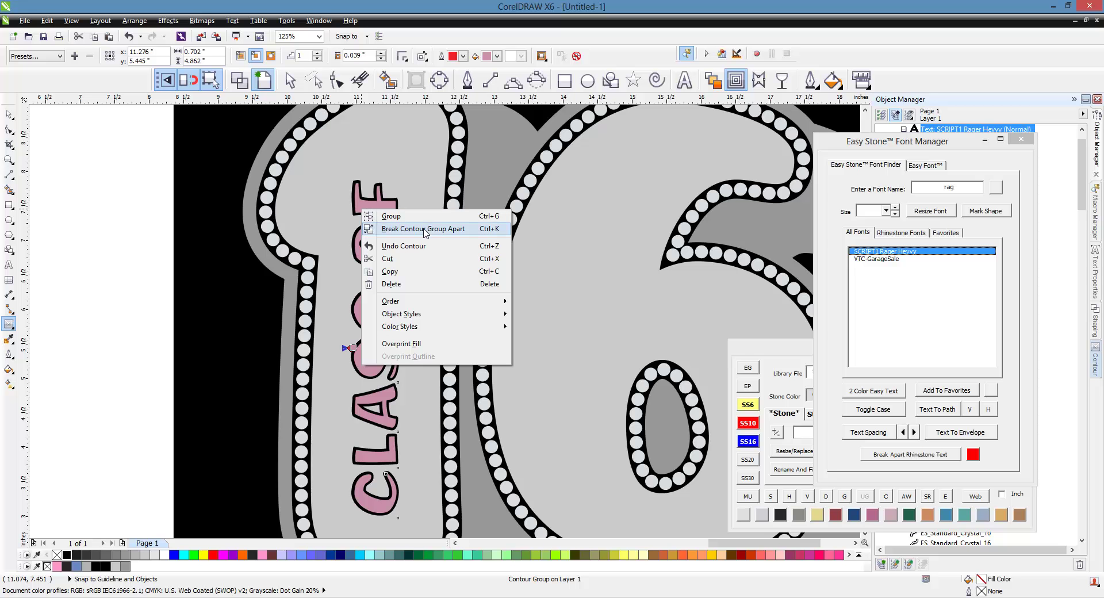
pyautogui.click(424, 229)
pyautogui.click(9, 114)
pyautogui.click(42, 185)
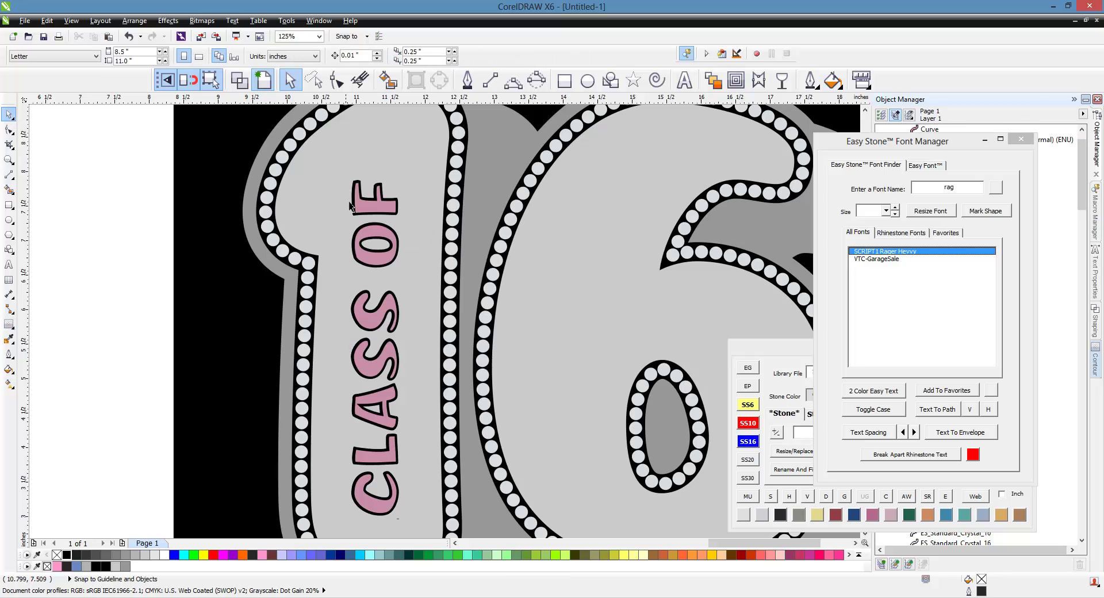
# Trim the light grey 16 with the pink inset CLASS OF lettering, and move the trimmed 16 aside to check it.
pyautogui.moveTo(350, 207); pyautogui.dragTo(178, 208)
pyautogui.hotkey('ctrl', 'z')
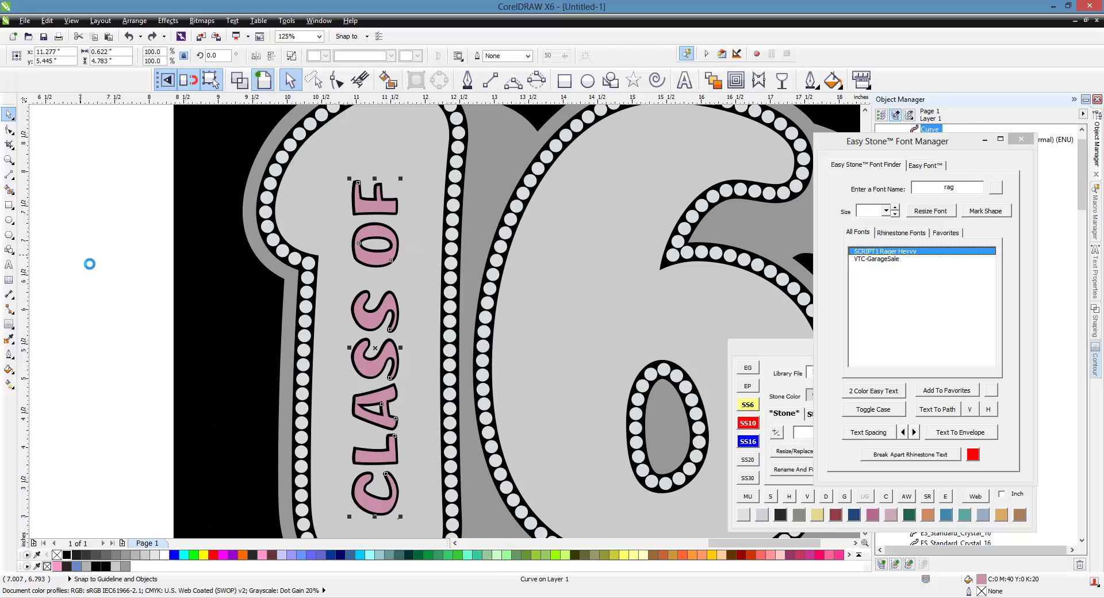
pyautogui.keyDown('shift'); pyautogui.click(322, 216); pyautogui.keyUp('shift')
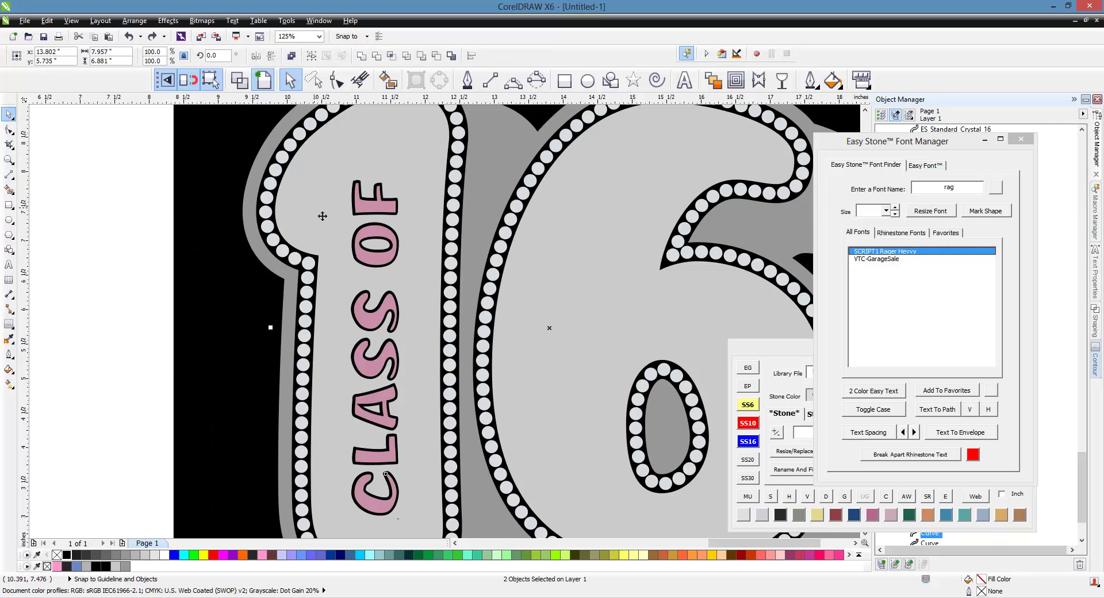
pyautogui.click(377, 56)
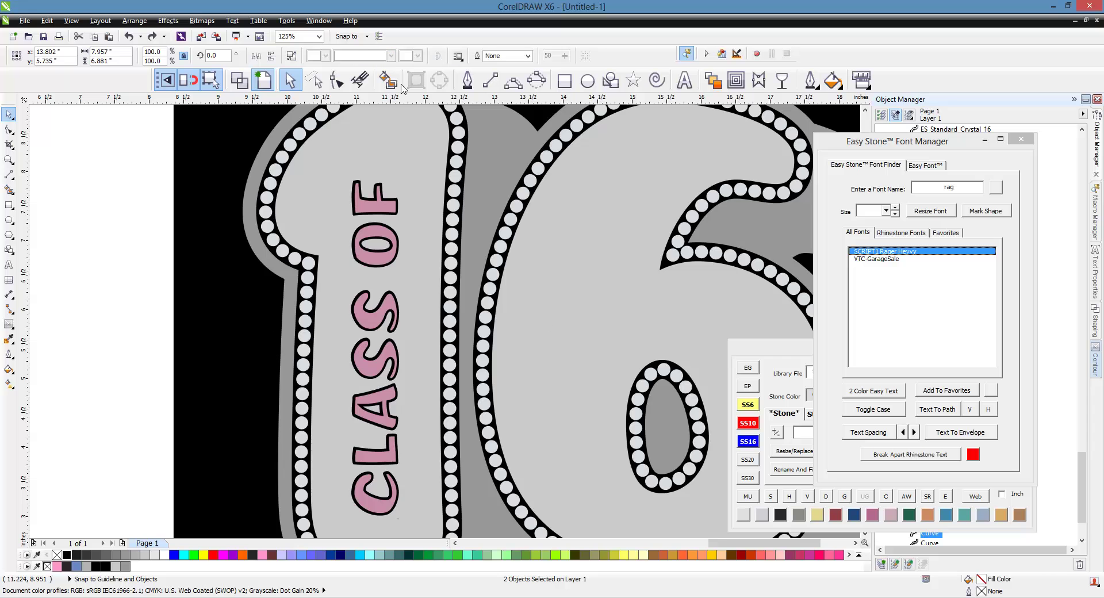
pyautogui.scroll(-2, 428, 171)
pyautogui.click(180, 228)
pyautogui.moveTo(363, 180); pyautogui.dragTo(150, 246)
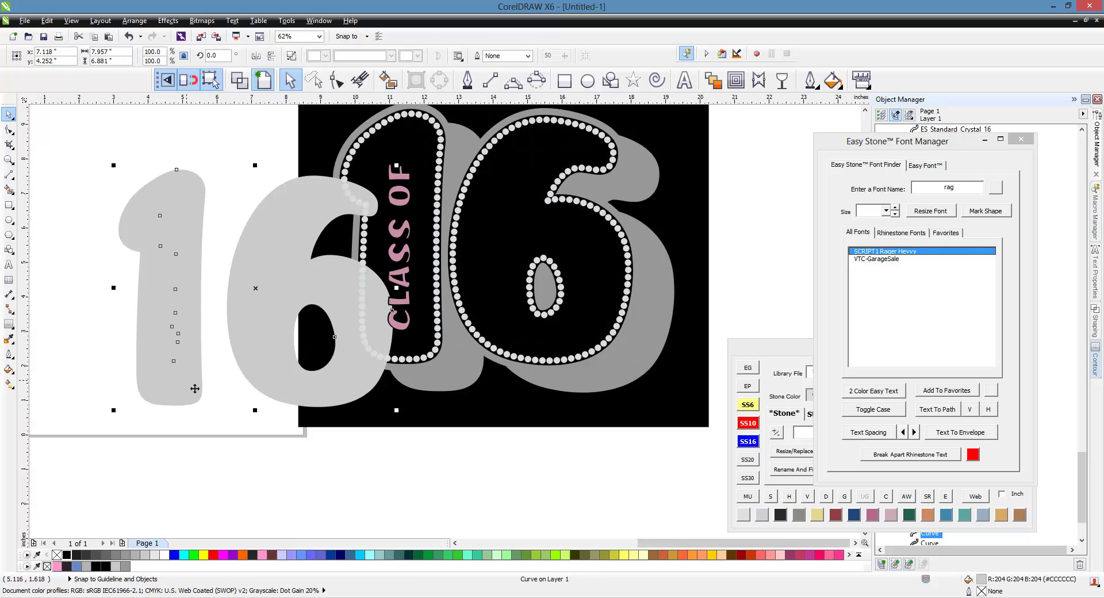
# Undo the move and the trim of the light grey 16, and deselect everything.
pyautogui.hotkey('ctrl', 'z')
pyautogui.hotkey('ctrl', 'z')
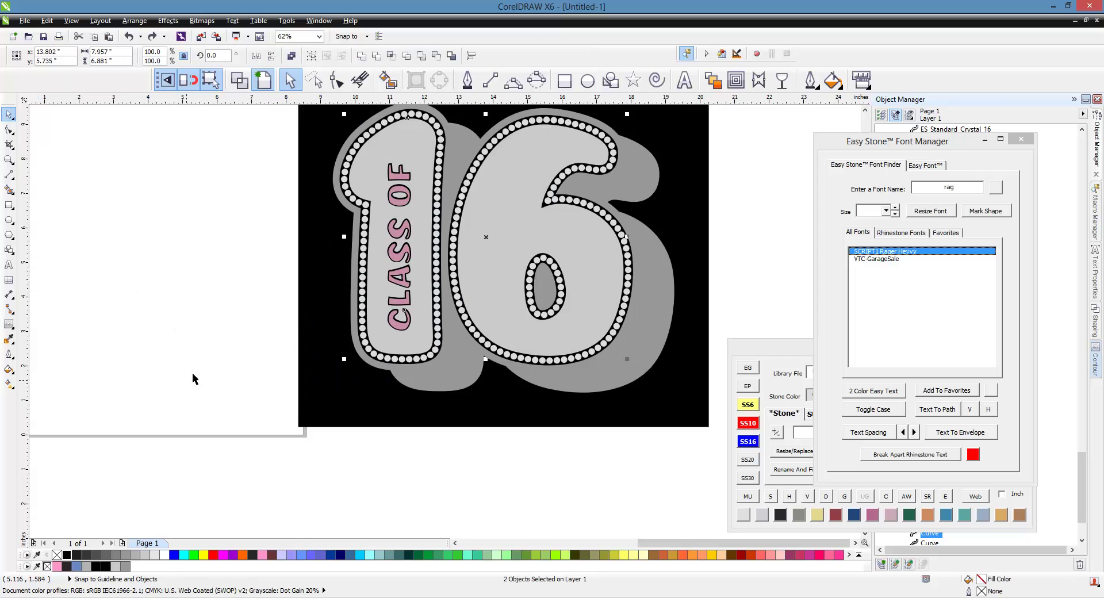
pyautogui.click(193, 374)
pyautogui.scroll(1, 390, 170)
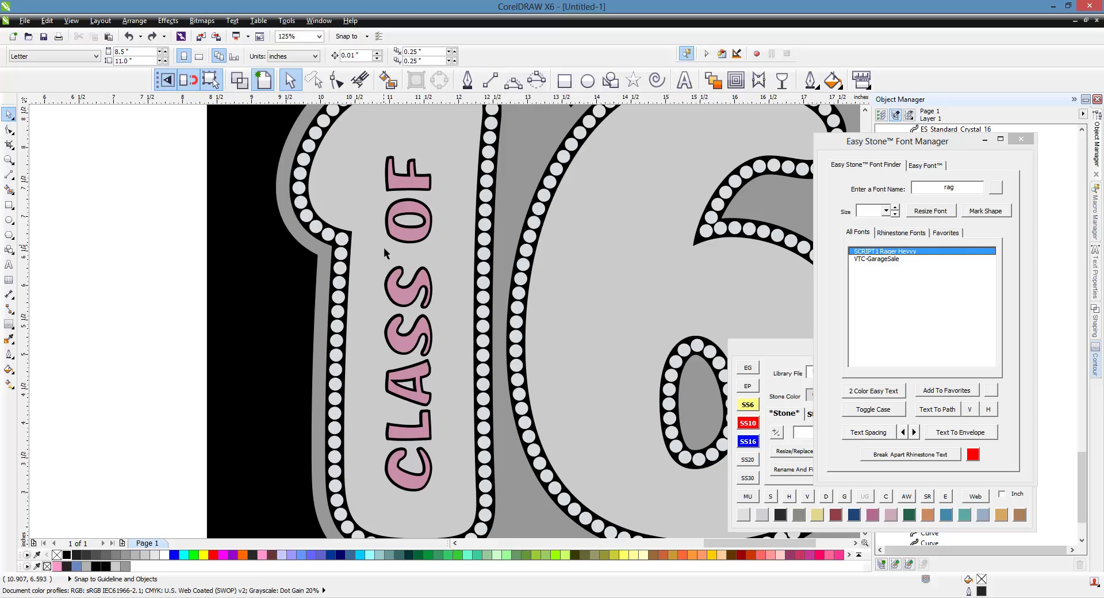
# Reverse the curve direction of the light grey 16.
pyautogui.doubleClick(339, 192)
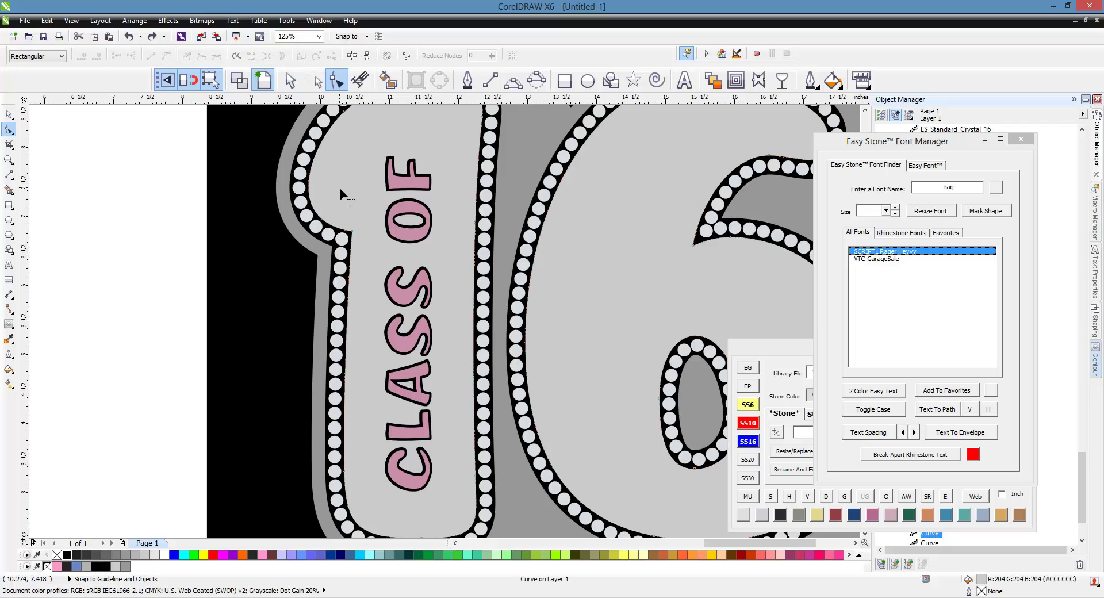
pyautogui.click(237, 57)
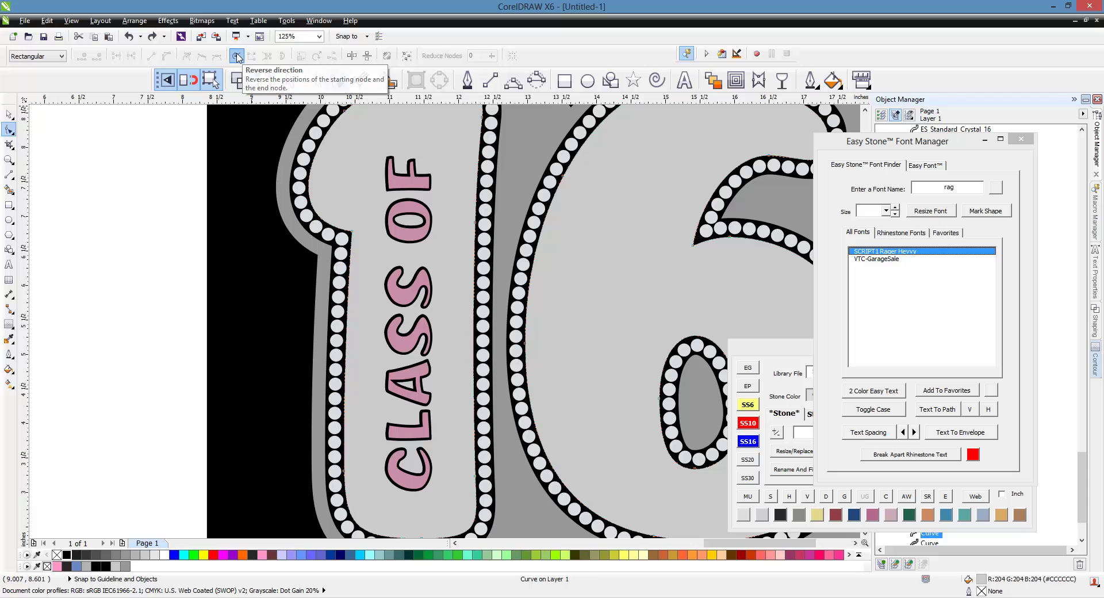
pyautogui.click(9, 113)
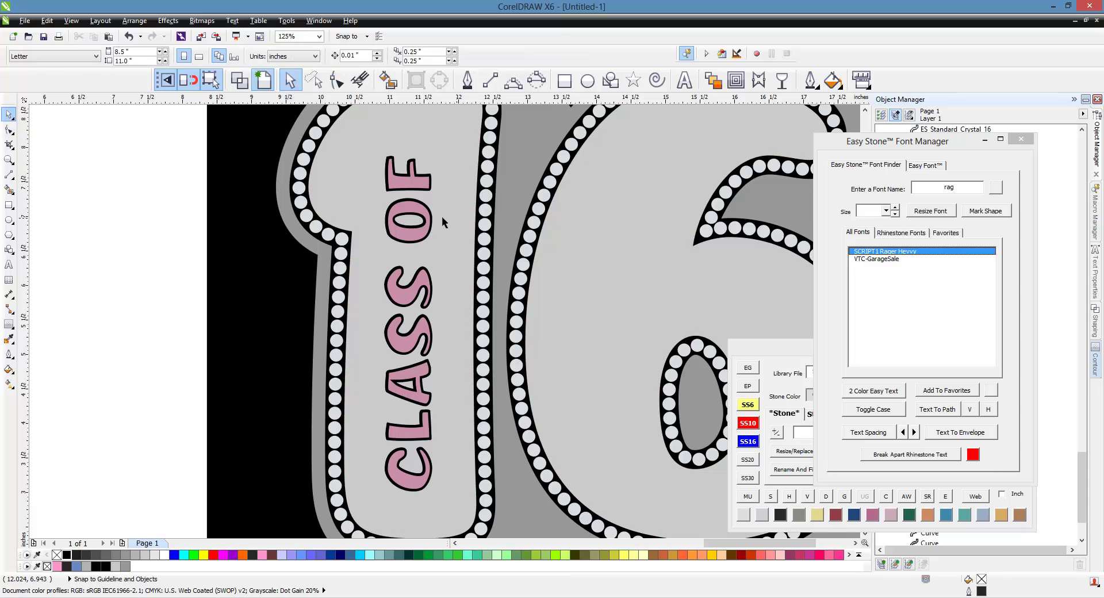
# Trim the light grey 16 with the pink inset lettering, move it aside to check the cutout, and undo only the move.
pyautogui.click(409, 241)
pyautogui.keyDown('shift'); pyautogui.click(360, 216); pyautogui.keyUp('shift')
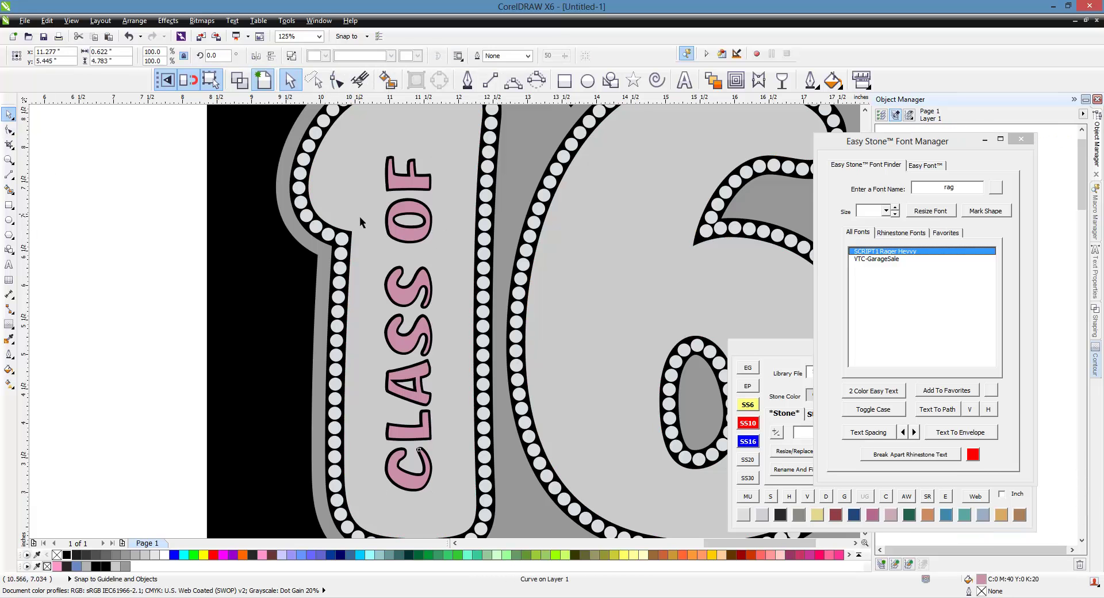
pyautogui.click(138, 226)
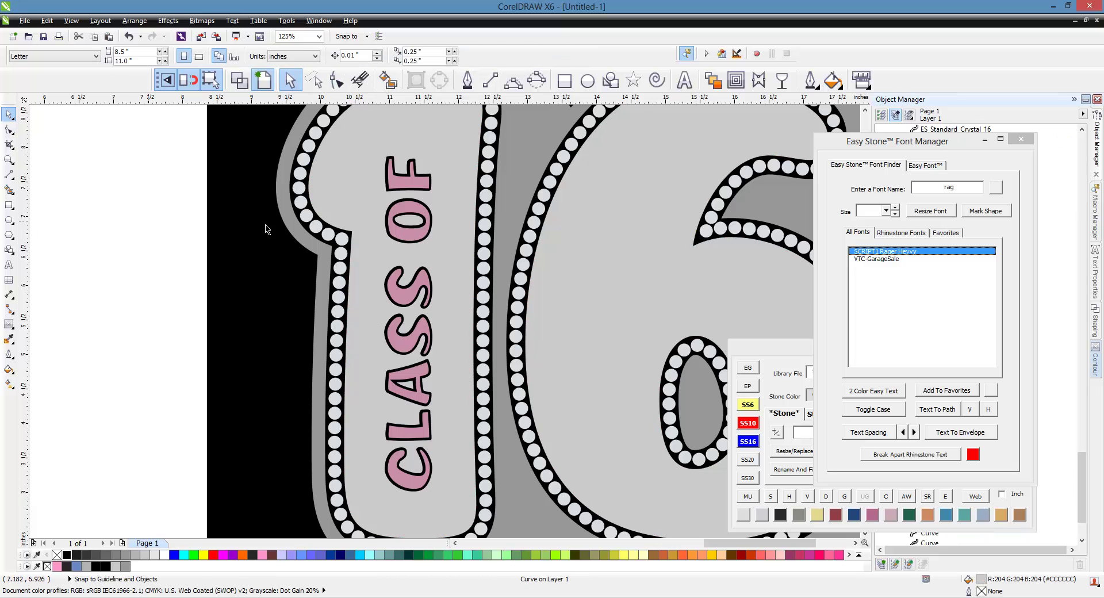
pyautogui.scroll(-2, 385, 211)
pyautogui.moveTo(385, 211); pyautogui.dragTo(184, 257)
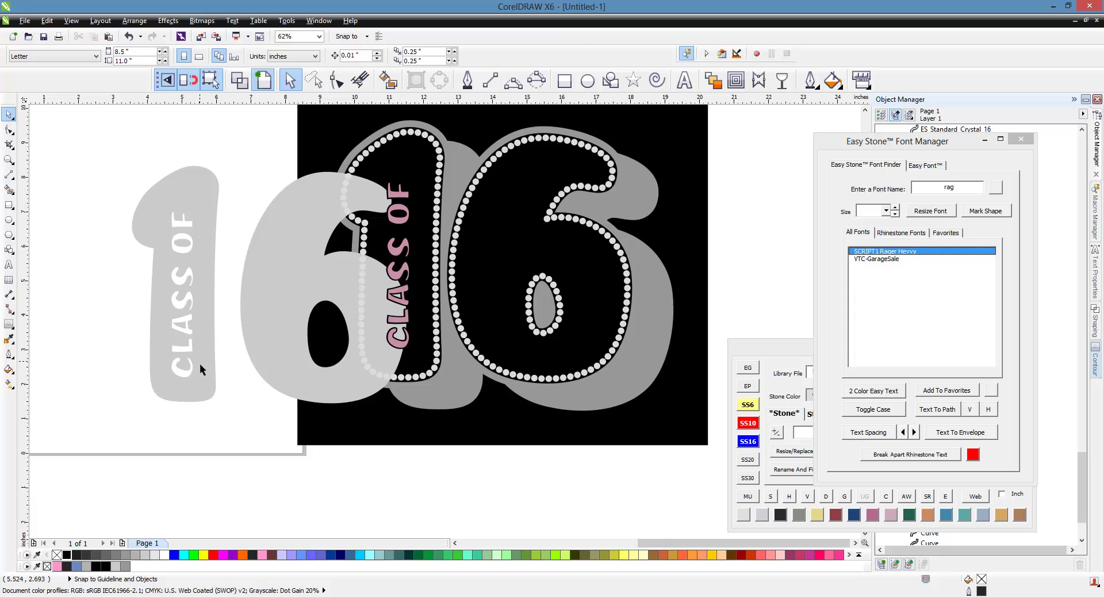
pyautogui.hotkey('ctrl', 'z')
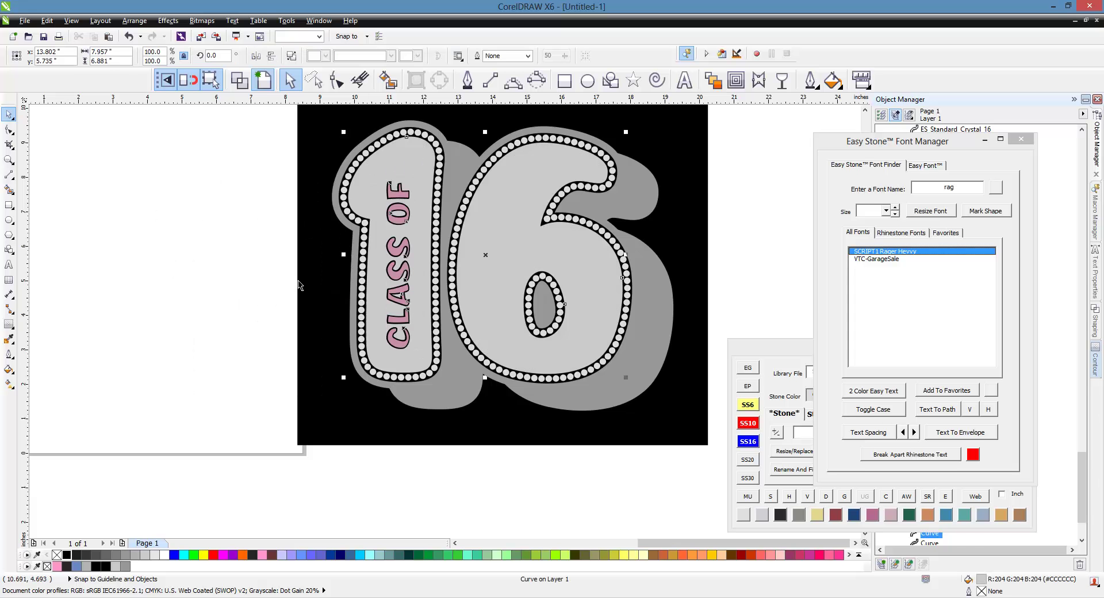
# Delete the pink inset lettering lying over the black CLASS OF text and deselect everything.
pyautogui.click(276, 276)
pyautogui.scroll(2, 386, 253)
pyautogui.click(407, 249)
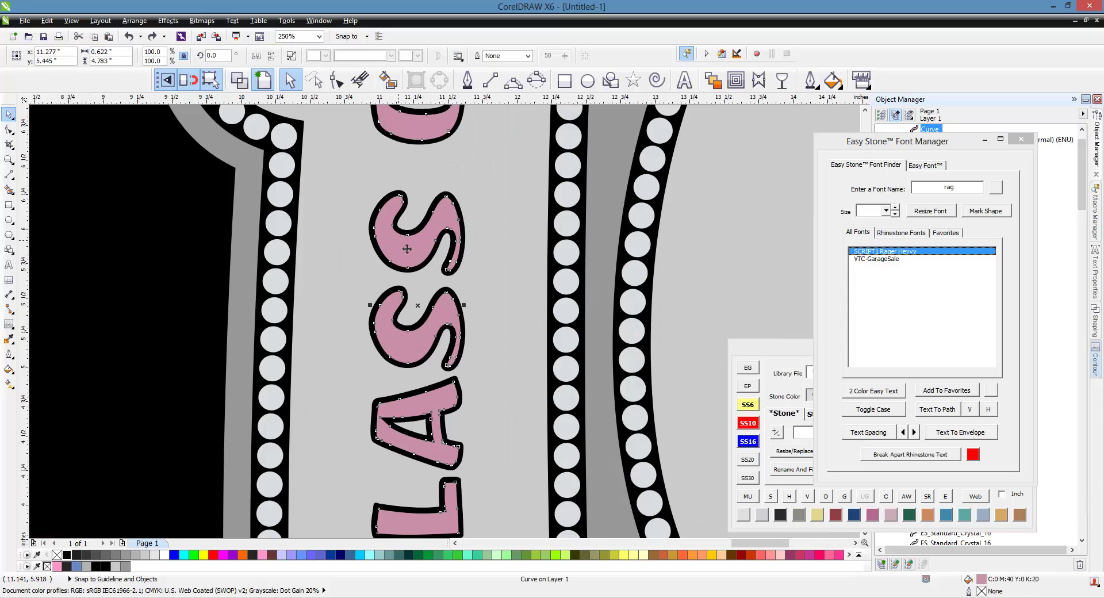
pyautogui.press('Delete')
pyautogui.scroll(-3, 407, 249)
pyautogui.scroll(-3, 469, 262)
pyautogui.click(470, 262)
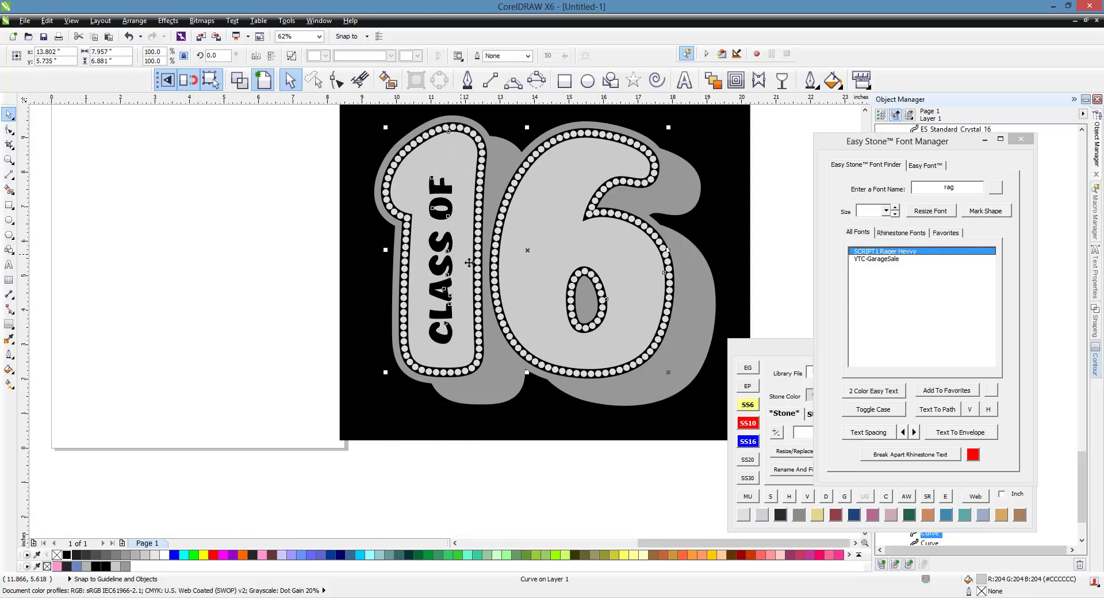
pyautogui.click(276, 190)
# Inspect the CLASS OF outlines in wireframe view, return to the full-colour view, and remove the pink inset curve.
pyautogui.click(239, 79)
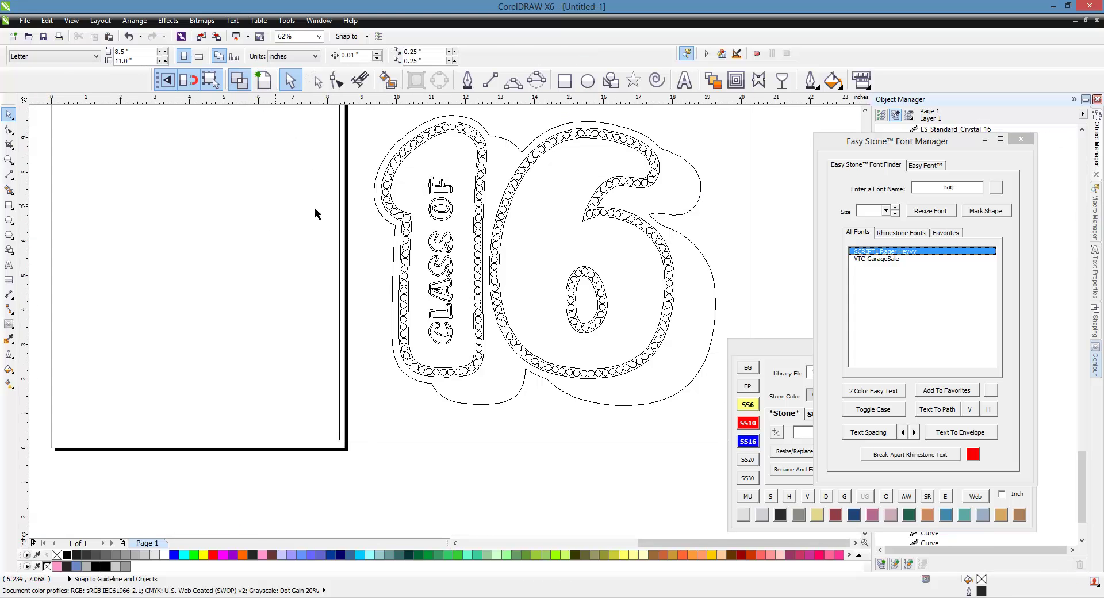
pyautogui.scroll(3, 463, 215)
pyautogui.scroll(-2, 458, 216)
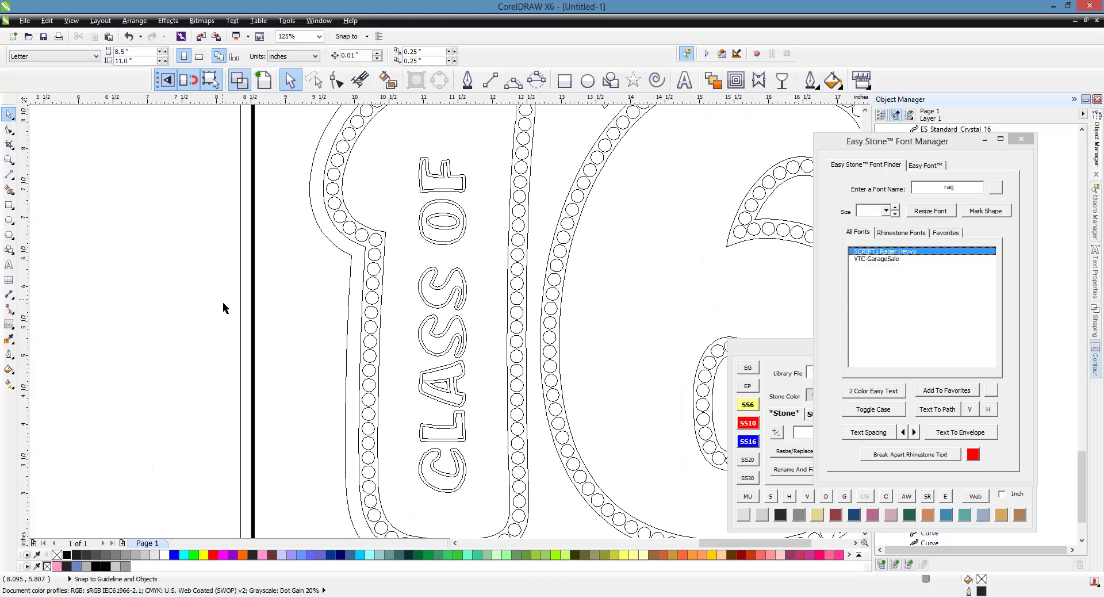
pyautogui.press('Tab')
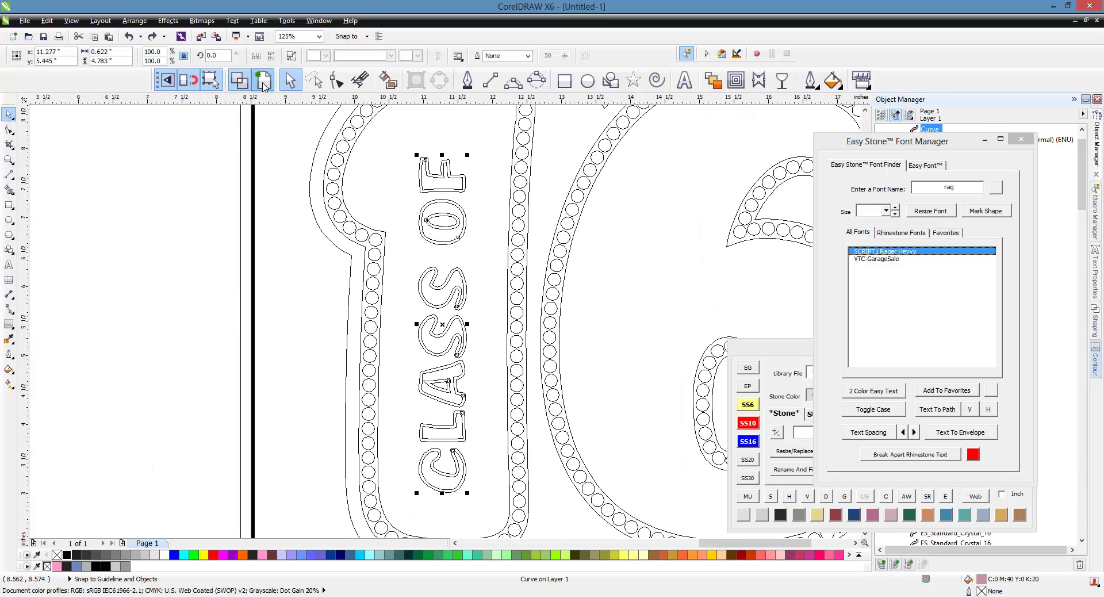
pyautogui.click(264, 80)
pyautogui.press('Escape')
pyautogui.click(437, 192)
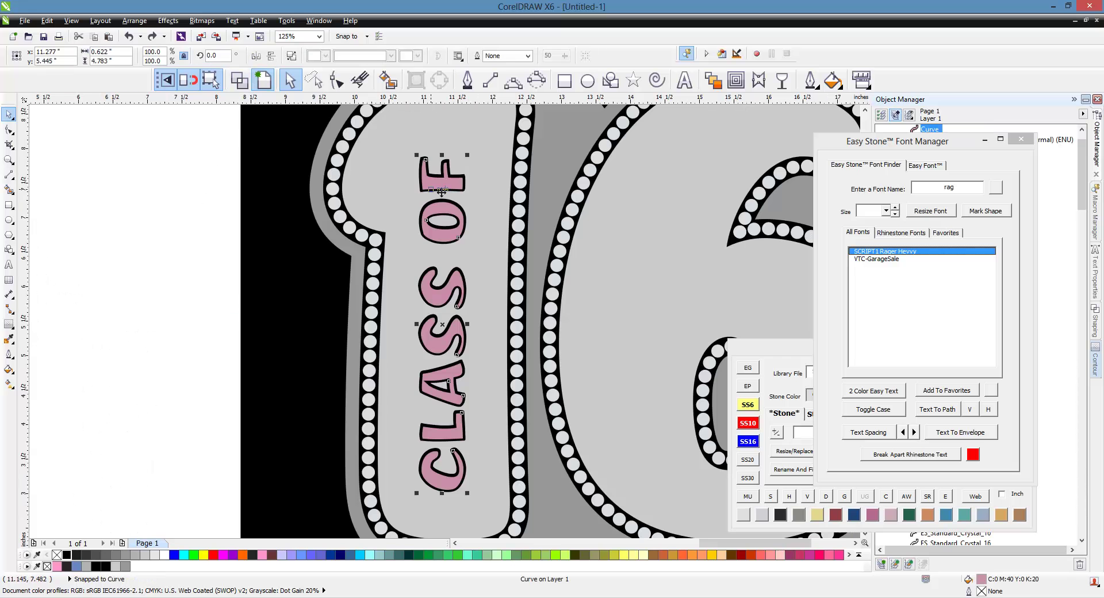
pyautogui.scroll(-1, 246, 225)
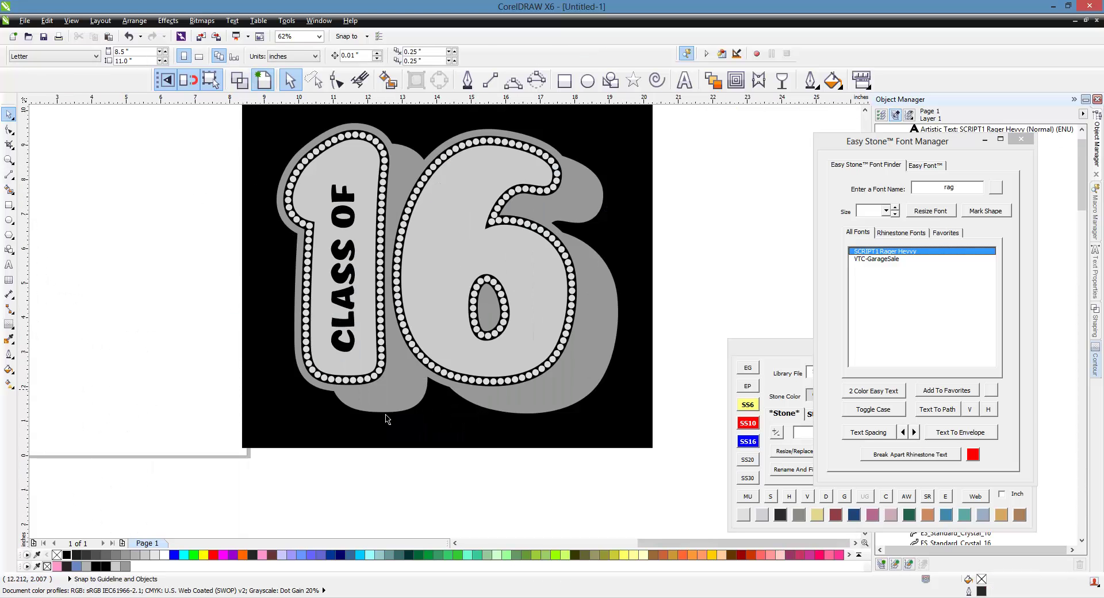
# Fill the dark grey backing shape behind the 16 with the Green glitter pattern.
pyautogui.click(579, 395)
pyautogui.click(766, 366)
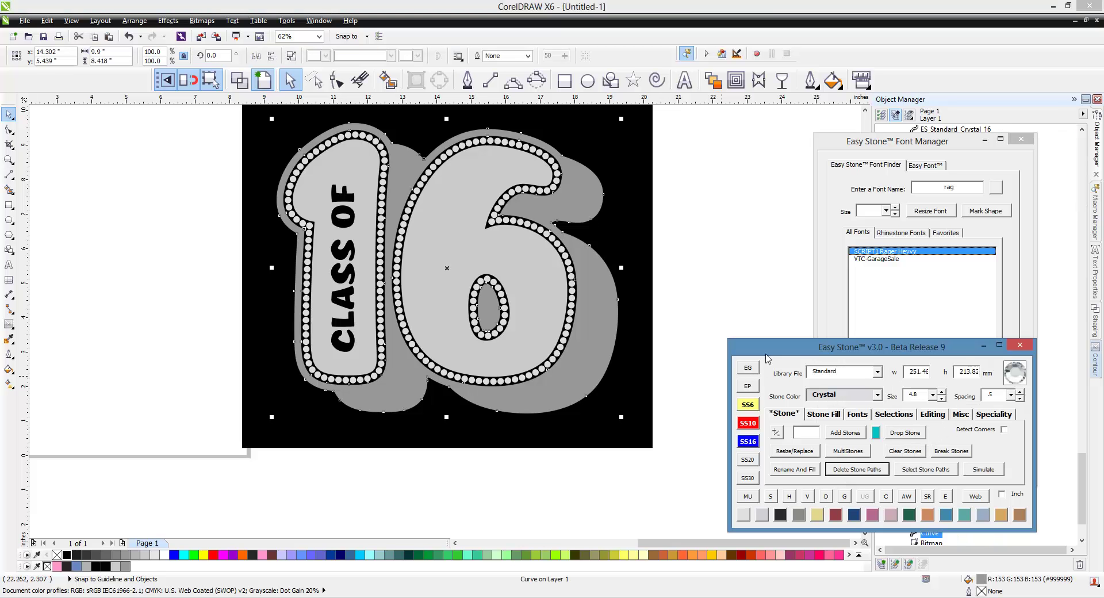
pyautogui.click(963, 415)
pyautogui.click(982, 414)
pyautogui.click(888, 452)
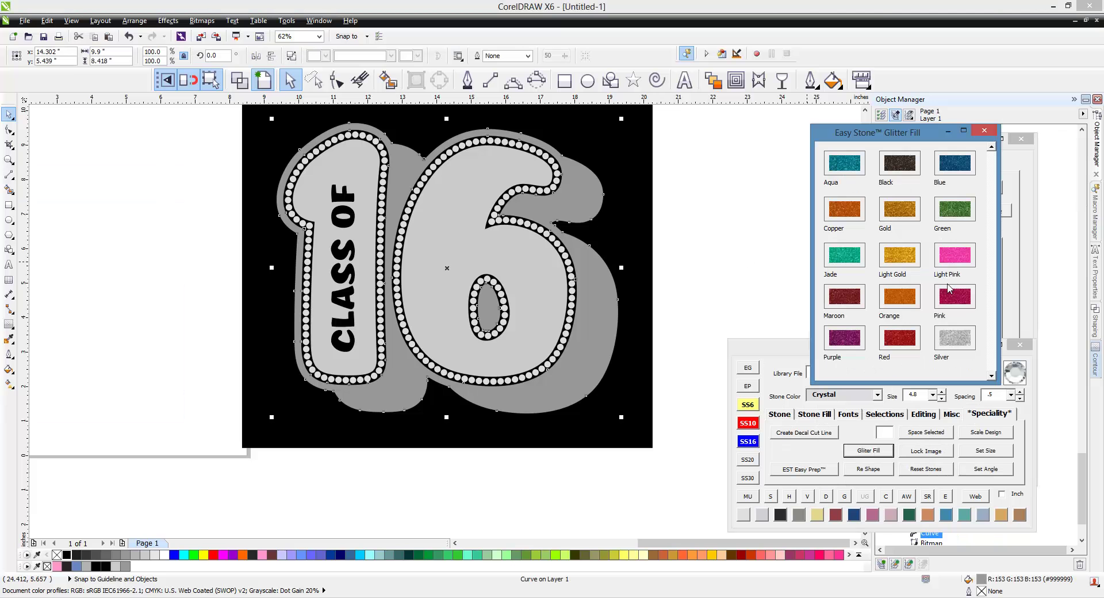
pyautogui.click(955, 214)
# Fill the light grey 16 with the Silver glitter pattern.
pyautogui.click(482, 237)
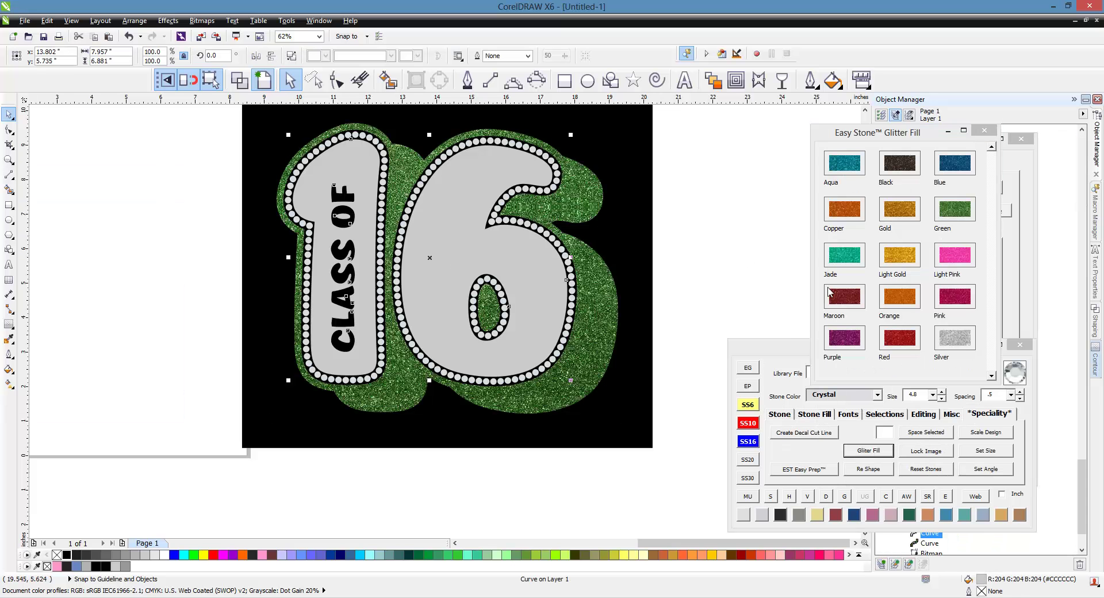
pyautogui.click(955, 338)
pyautogui.click(694, 258)
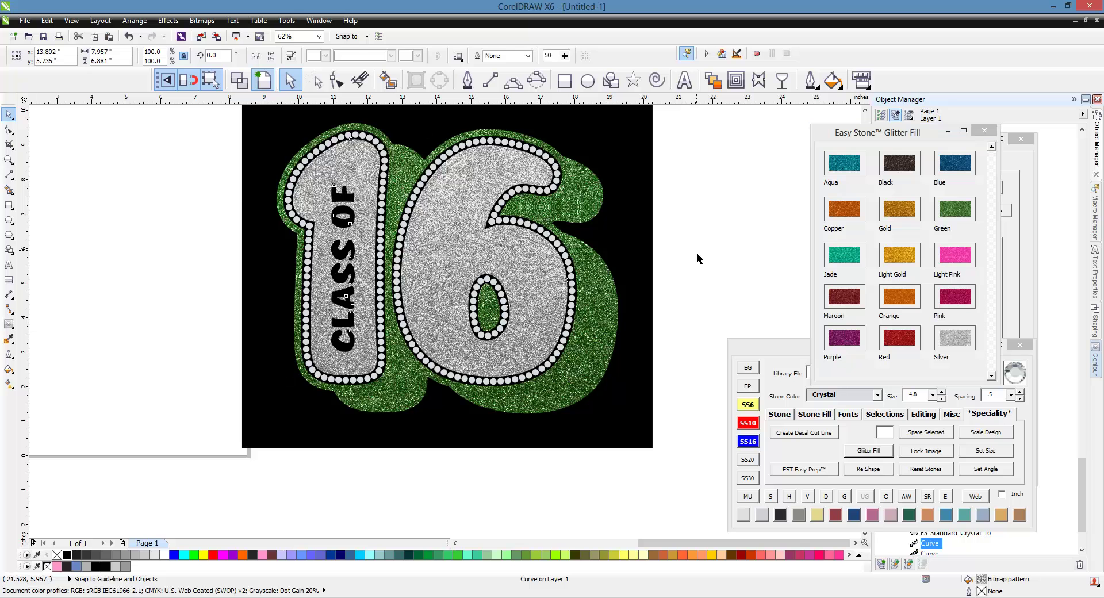
# Select the whole design with its black background and generate an Easy Stone mockup showing the dimensions of the entire selection.
pyautogui.moveTo(727, 125); pyautogui.dragTo(345, 259)
pyautogui.scroll(-1, 224, 325)
pyautogui.moveTo(194, 181); pyautogui.dragTo(500, 415)
pyautogui.click(748, 349)
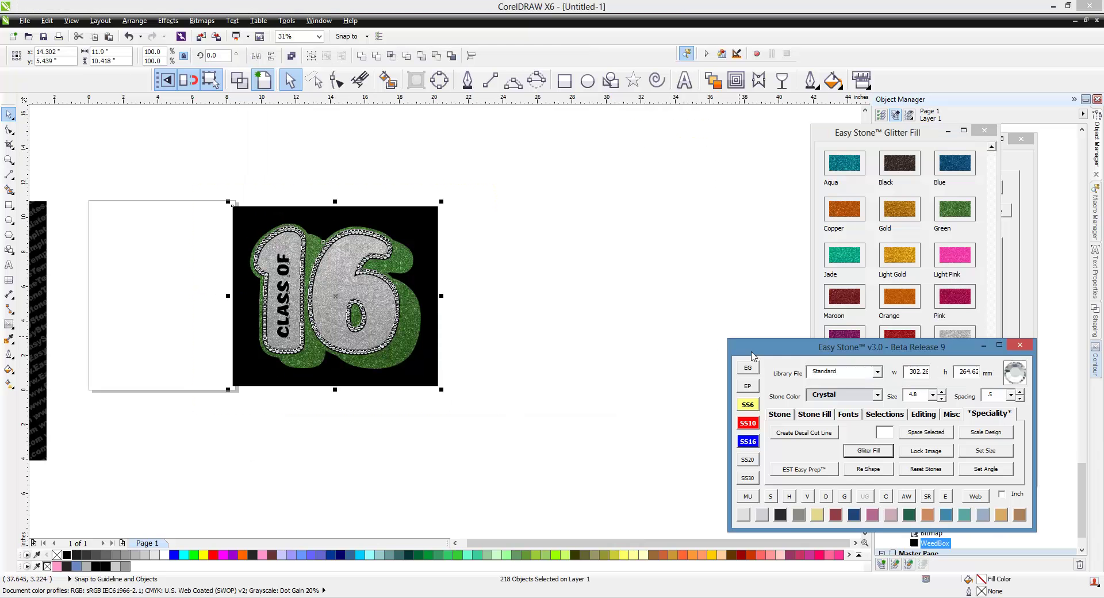
pyautogui.click(748, 497)
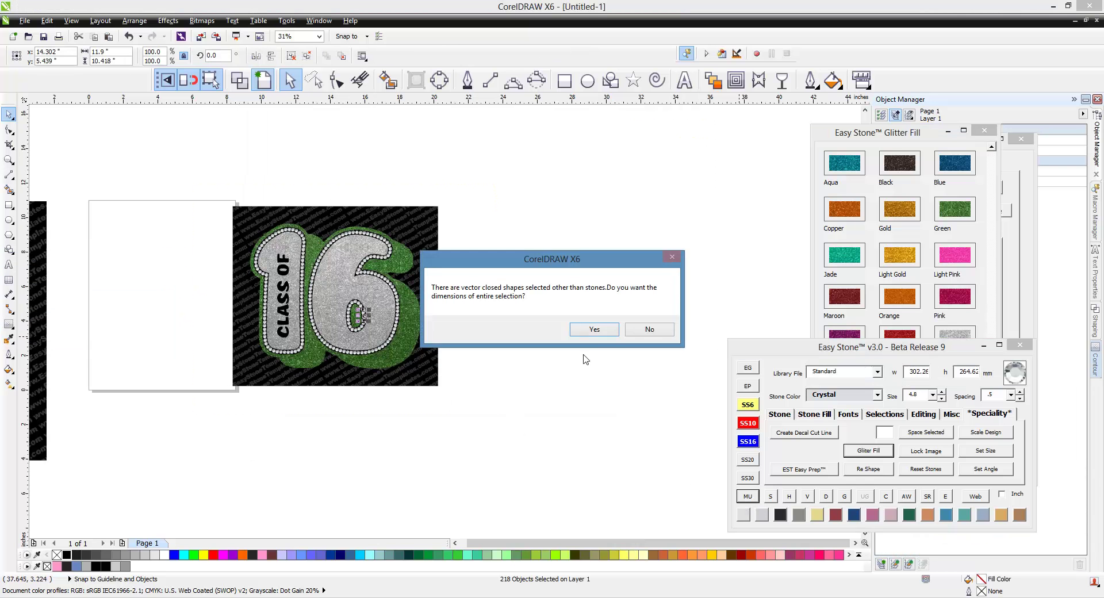
pyautogui.click(592, 330)
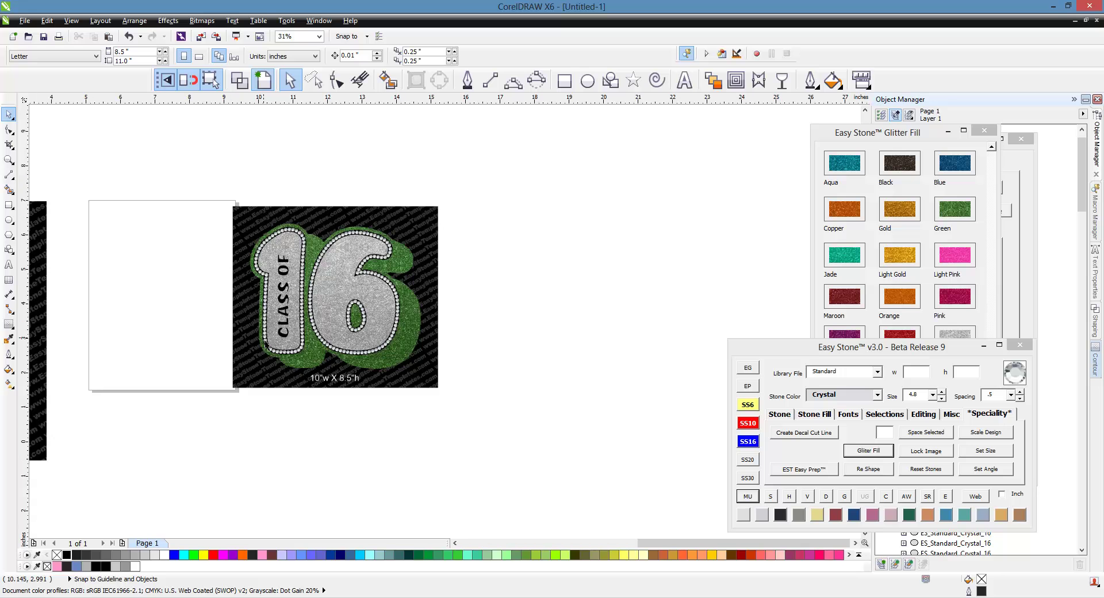
# Bring the black CLASS OF text in front of the silver 16 and check the finished mockup up close.
pyautogui.scroll(2, 303, 370)
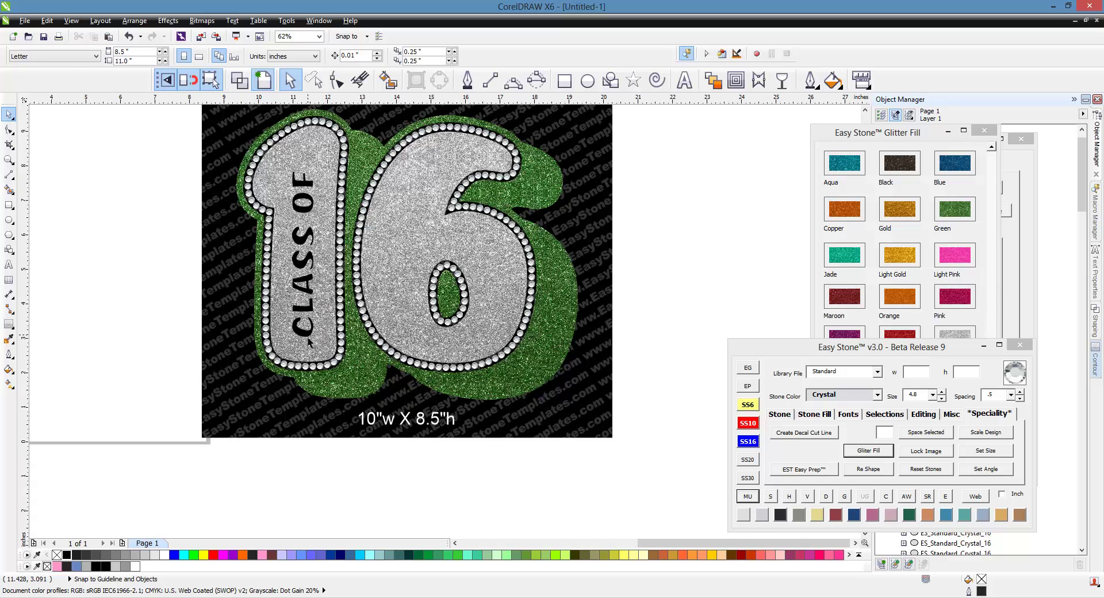
pyautogui.click(311, 342)
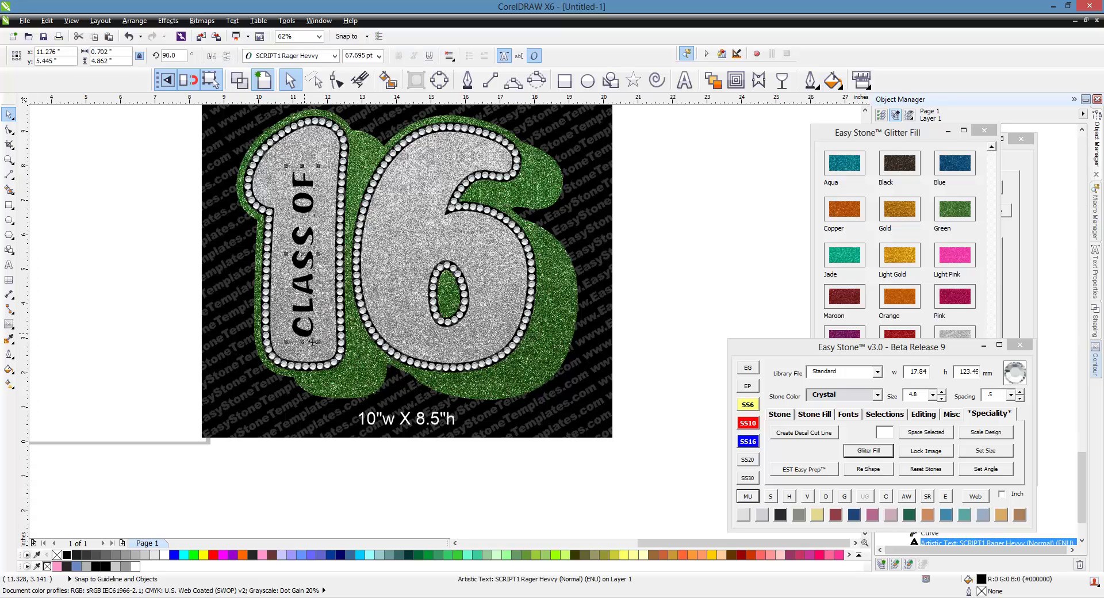
pyautogui.press('Escape')
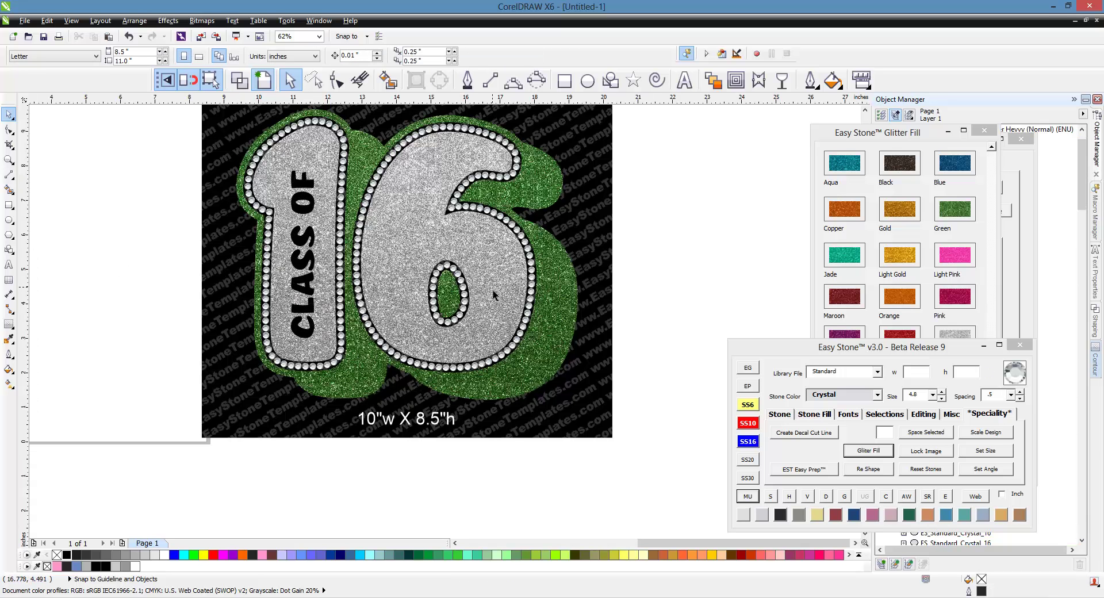
pyautogui.scroll(2, 492, 288)
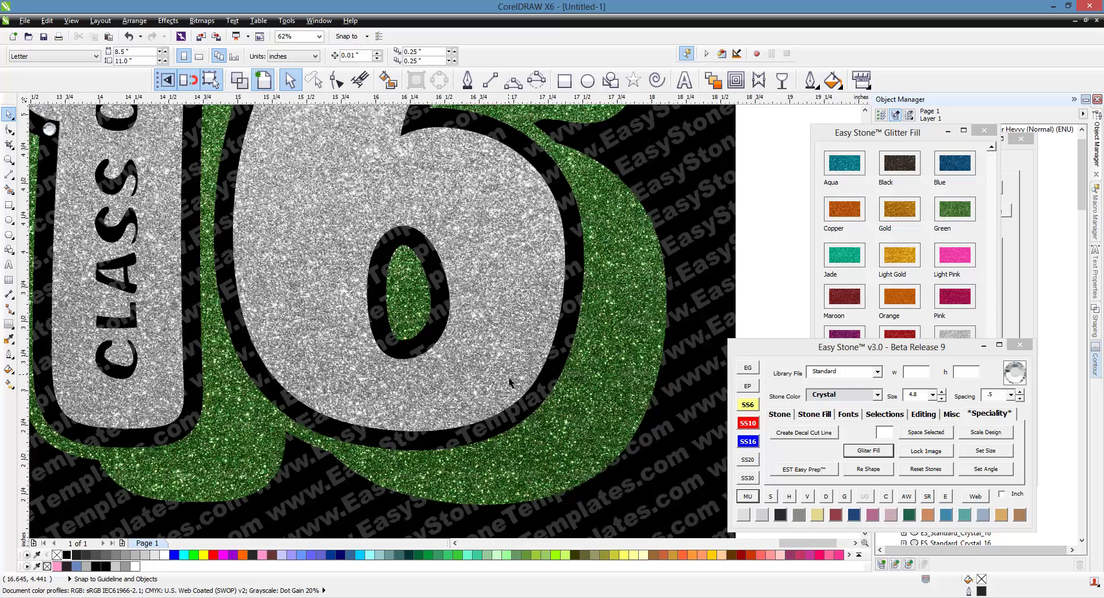
pyautogui.scroll(-2, 534, 357)
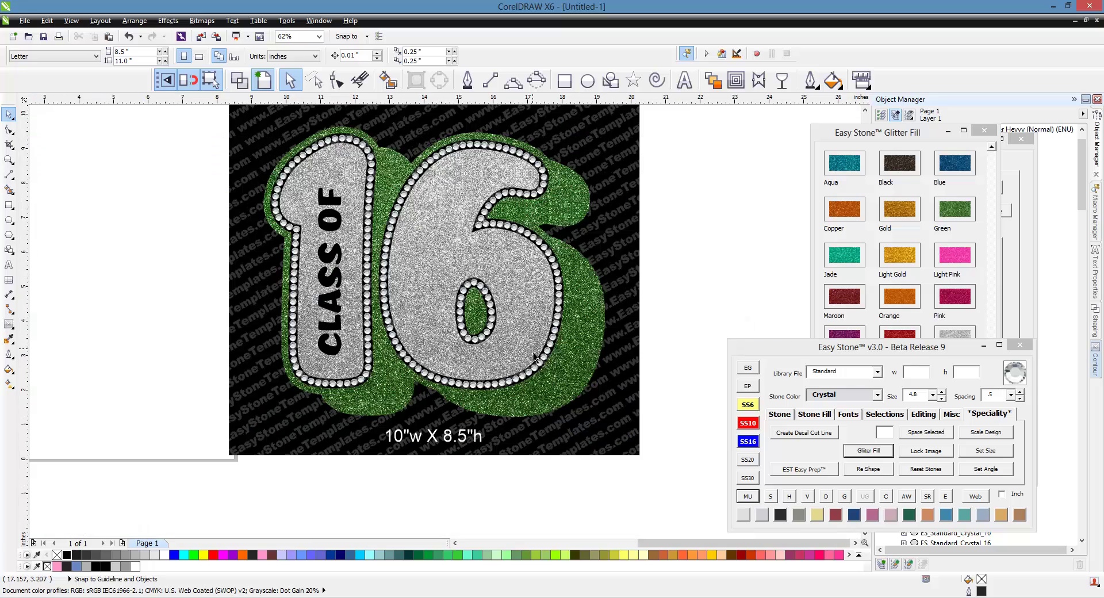